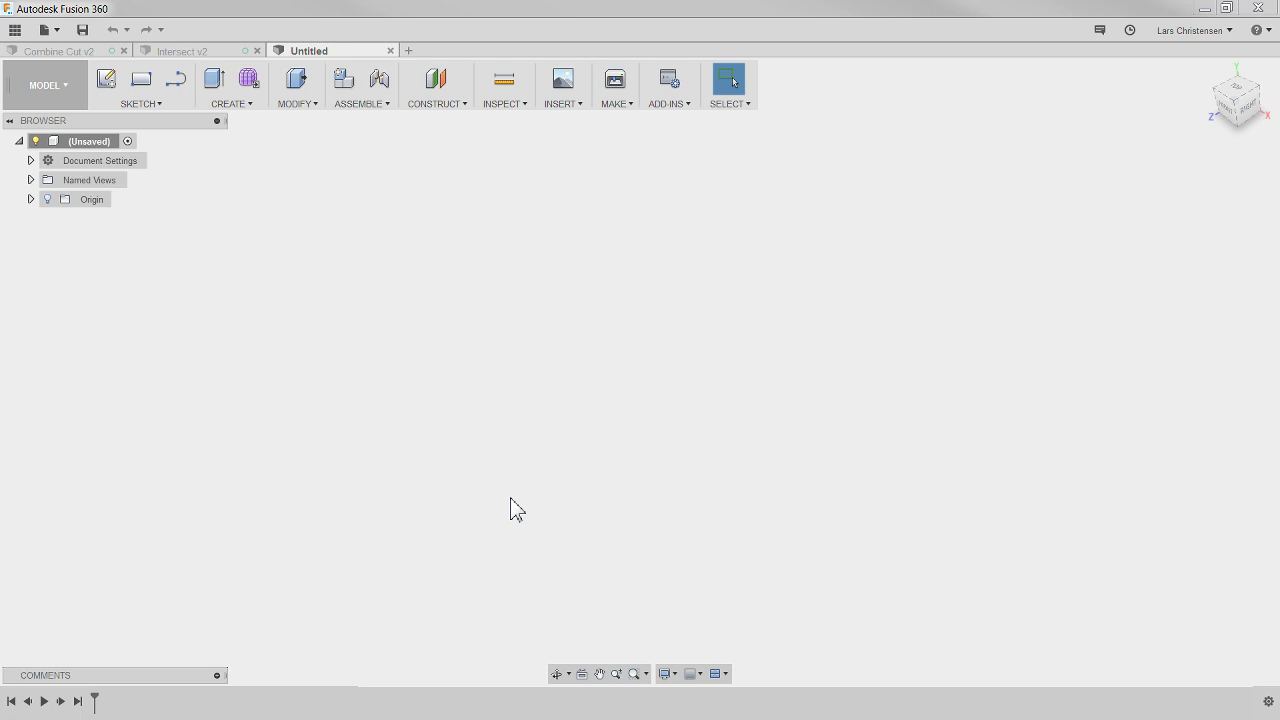
Sketch a 50 × 50 mm center rectangle on the XZ plane, centred on the origin.
left_click(105, 79)
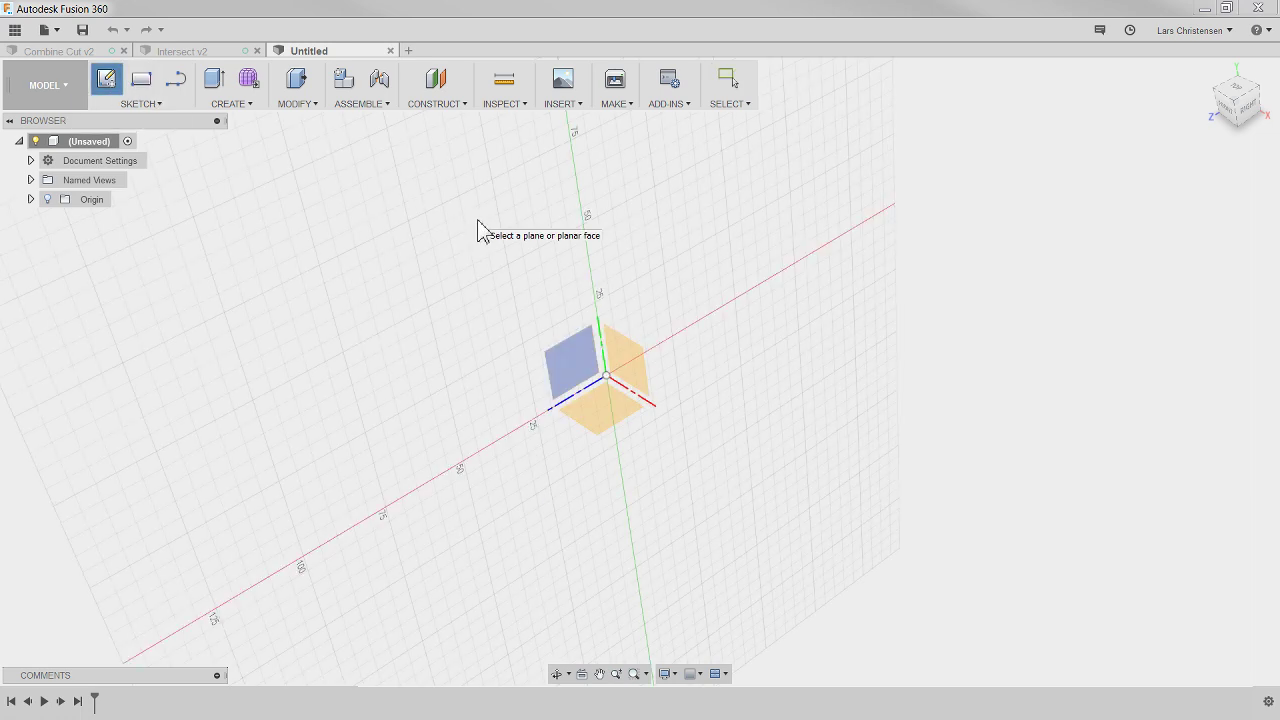
left_click(585, 415)
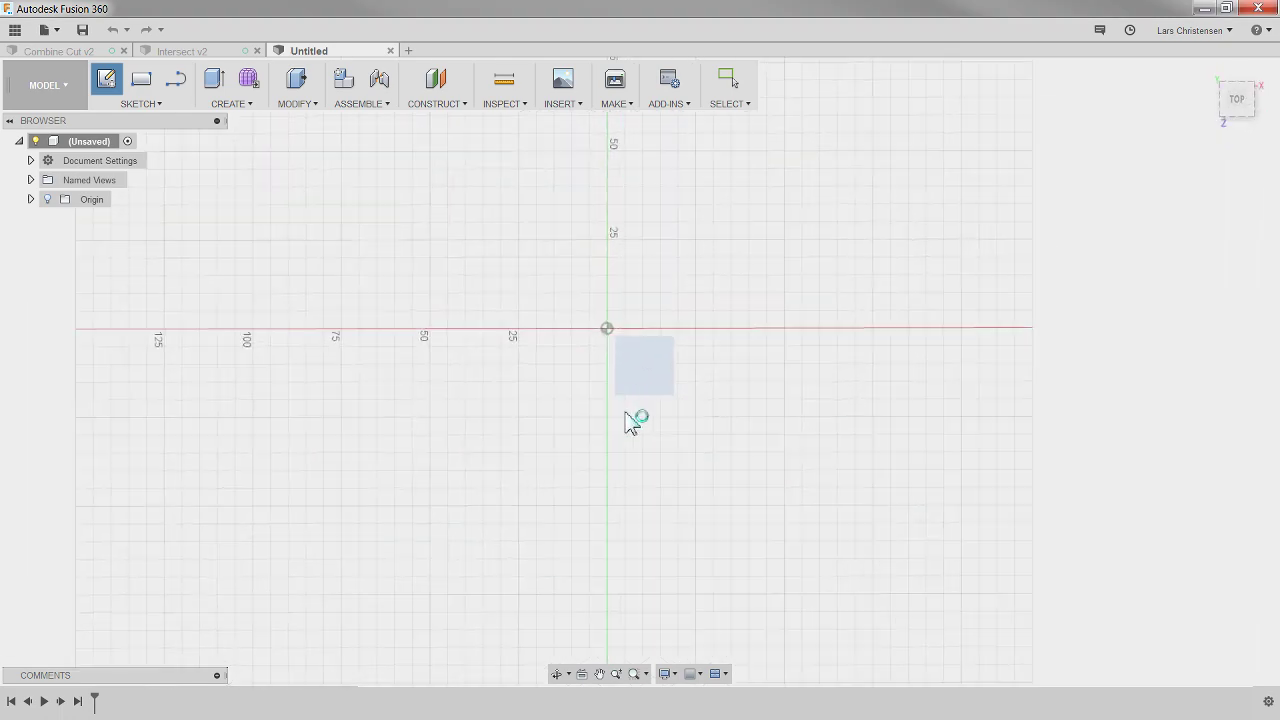
key("s")
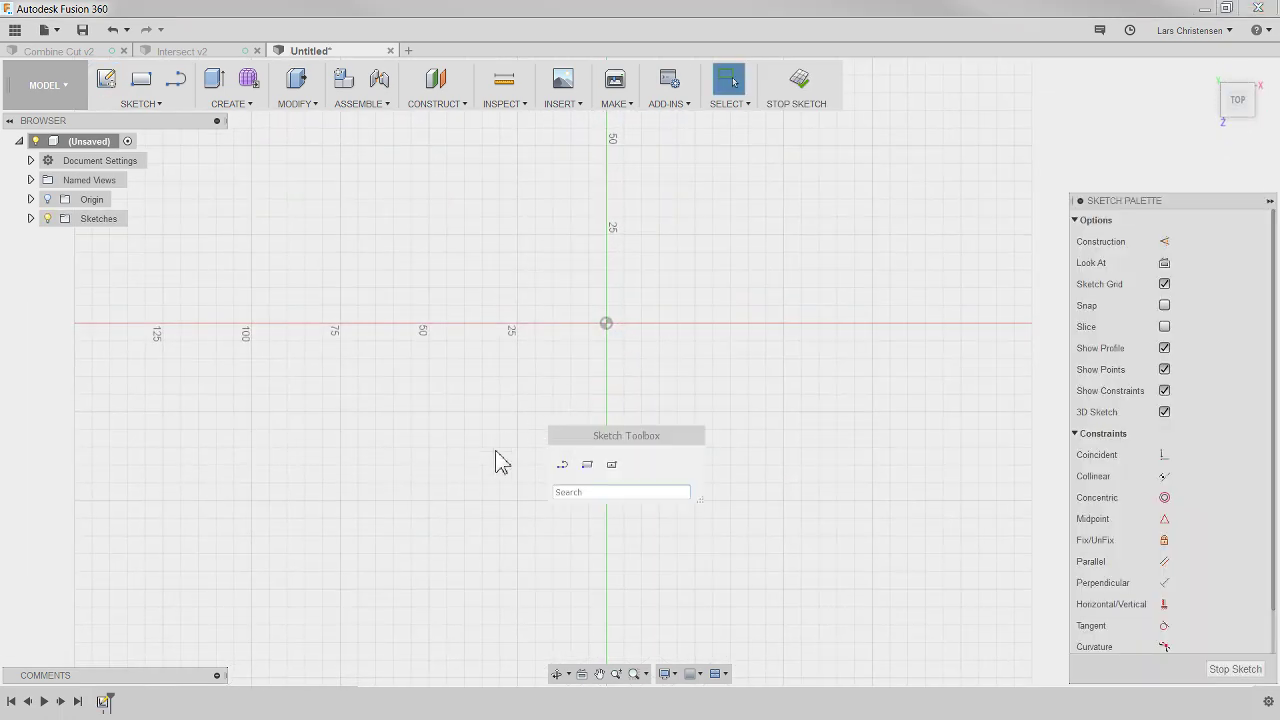
left_click(611, 464)
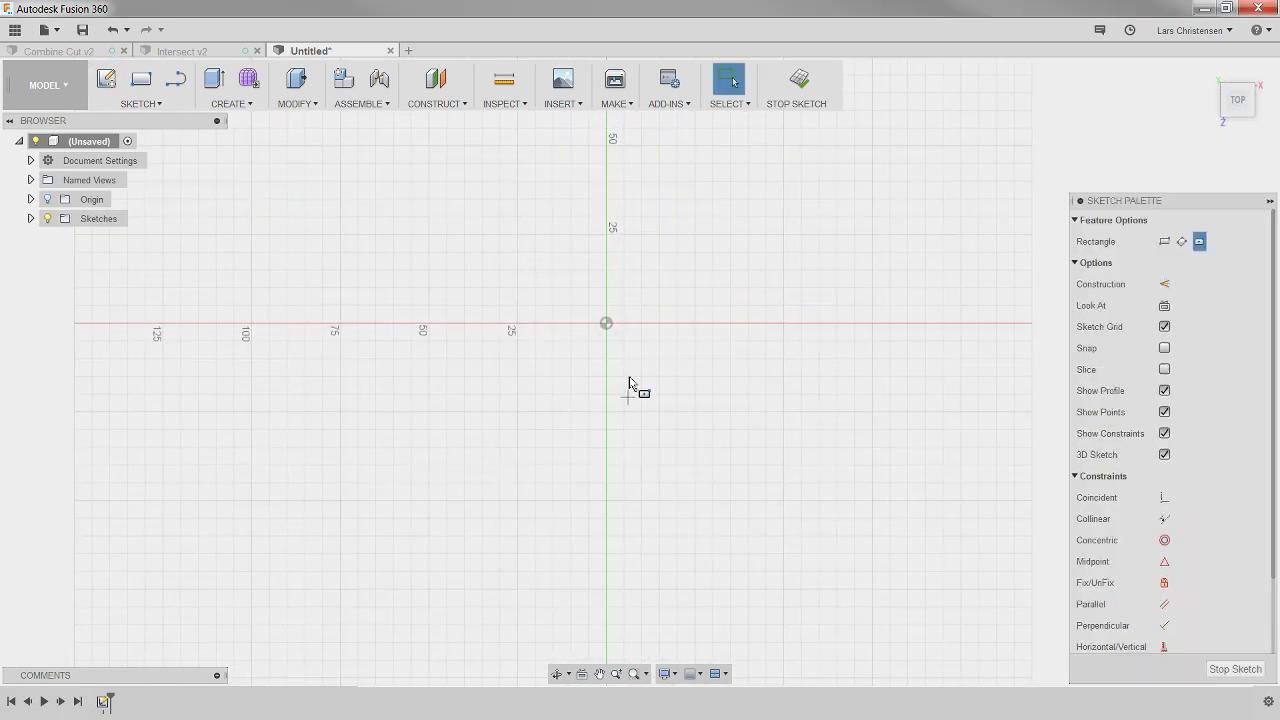
left_click(606, 323)
key("Tab")
type("50")
key("Tab")
type("50")
key("Return")
key("Return")
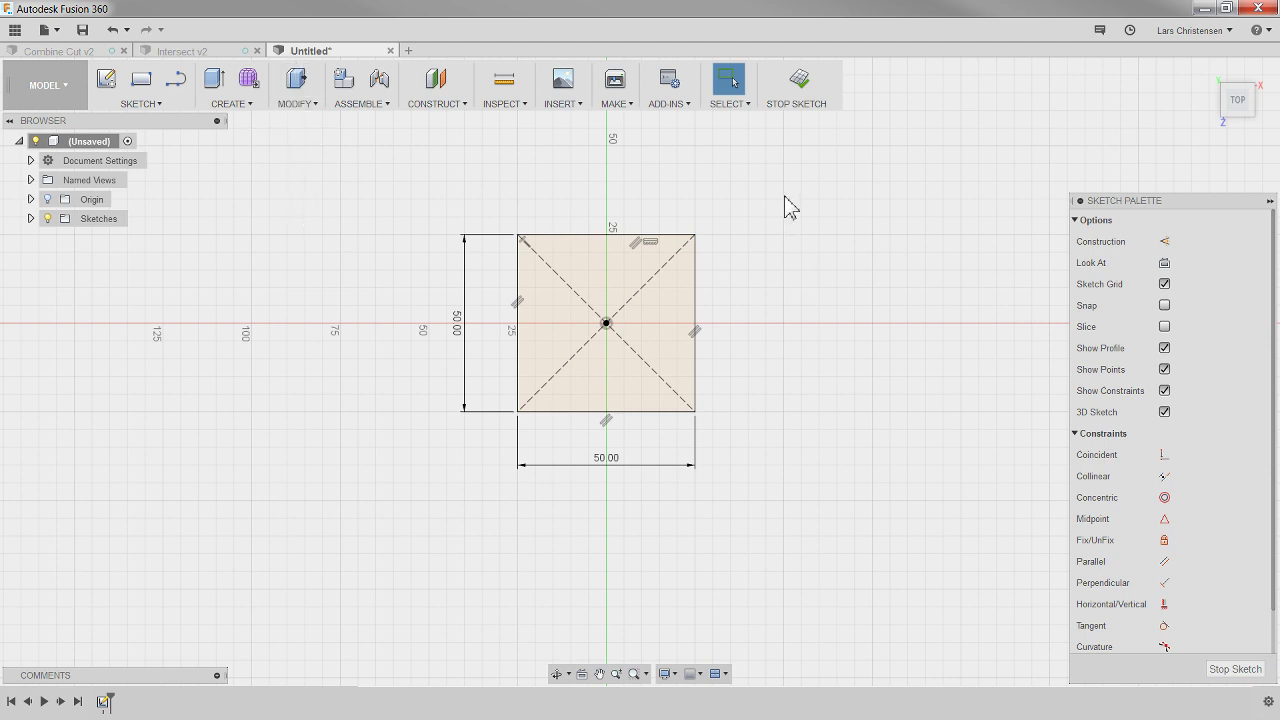
Extrude the square profile 50 mm upward into a solid cube body.
left_click(297, 85)
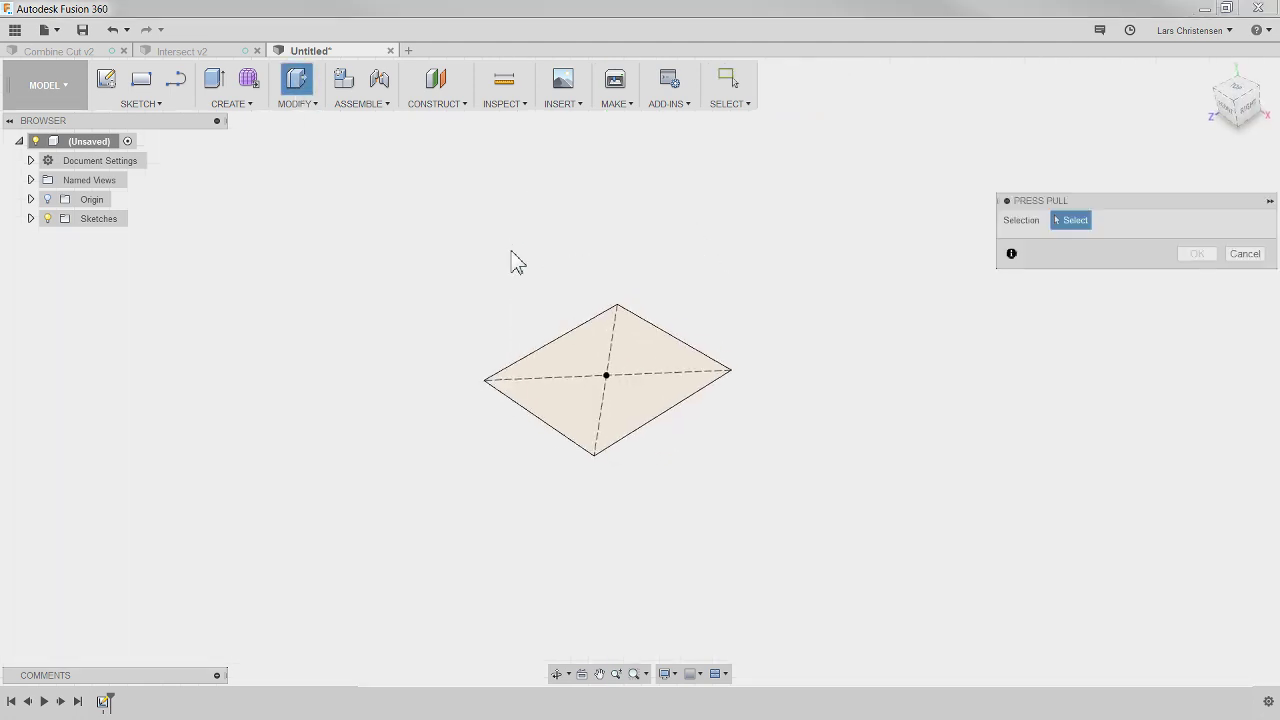
left_click(603, 370)
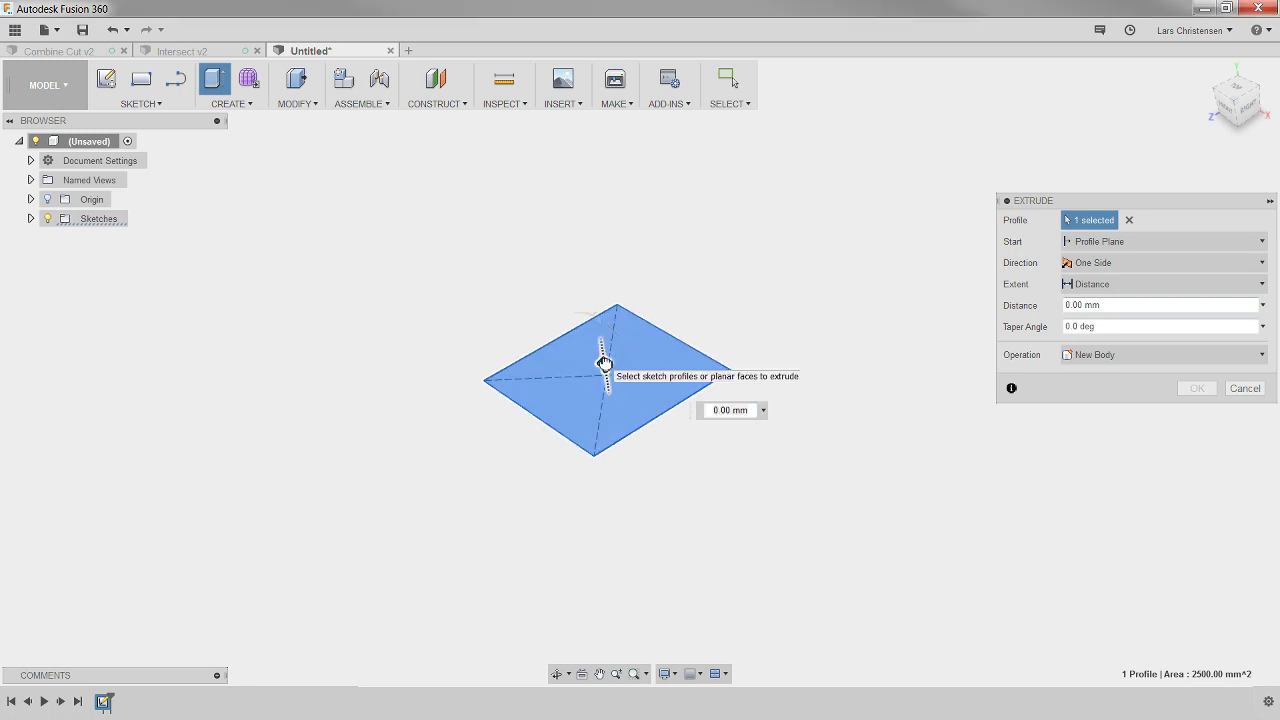
left_click_drag(605, 362, 580, 214)
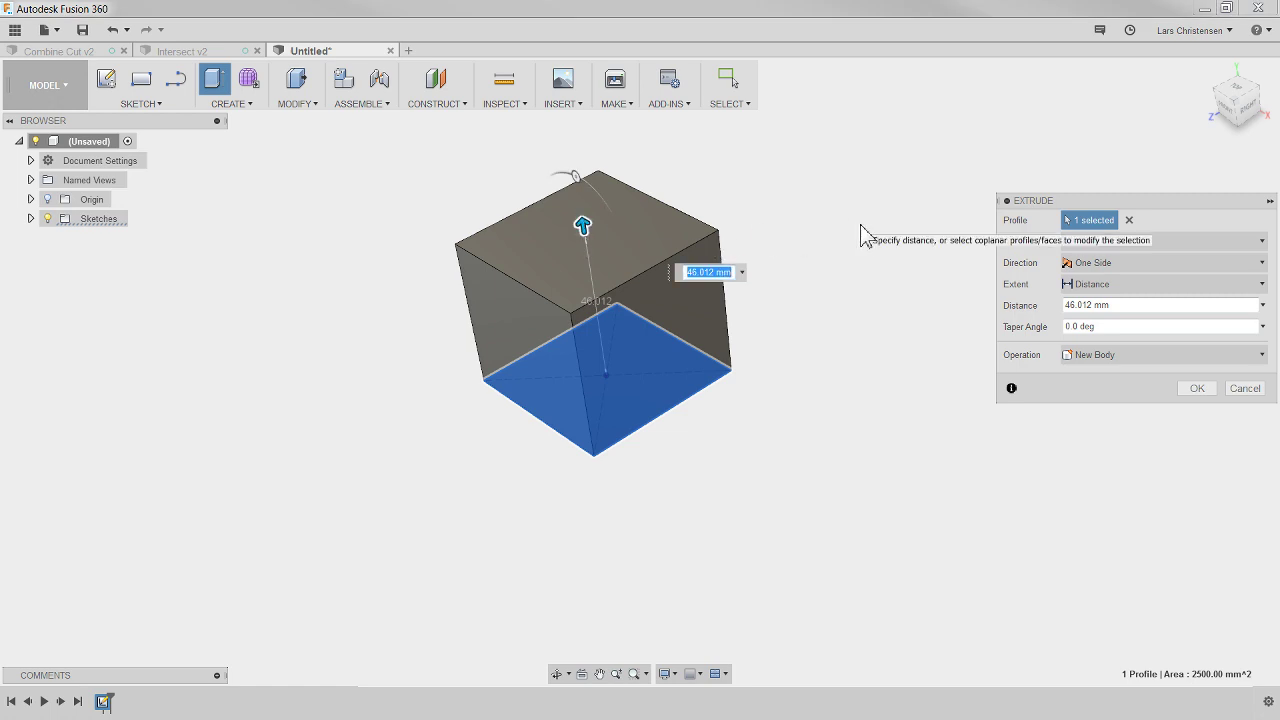
type("50")
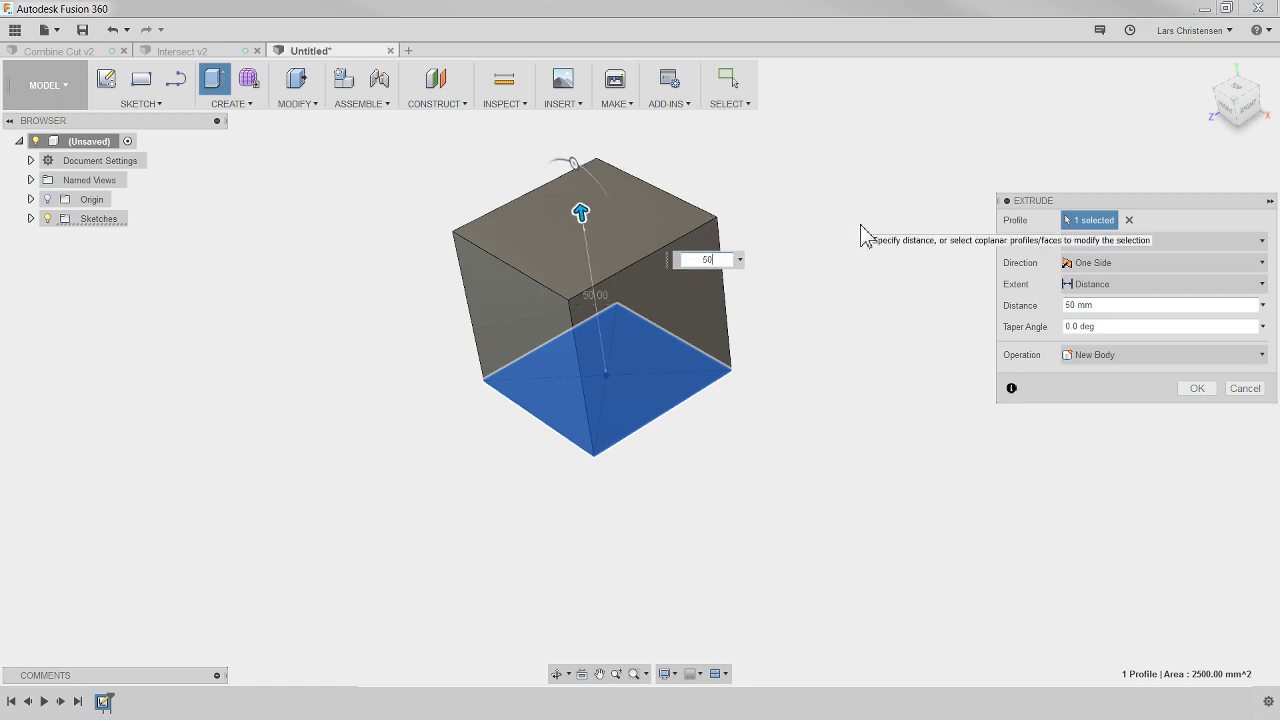
key("Return")
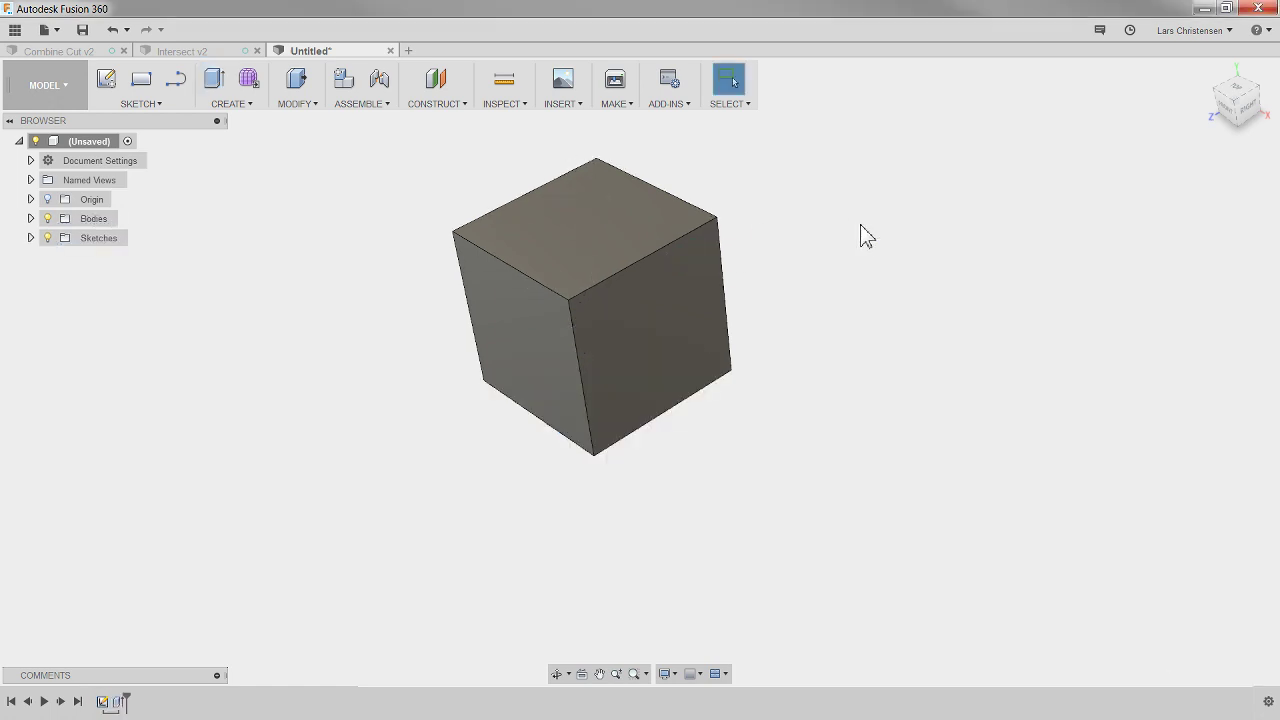
Offset the cube's right face outward by 57.168 mm to lengthen the block.
middle_click_drag(814, 331, 840, 360, "shift")
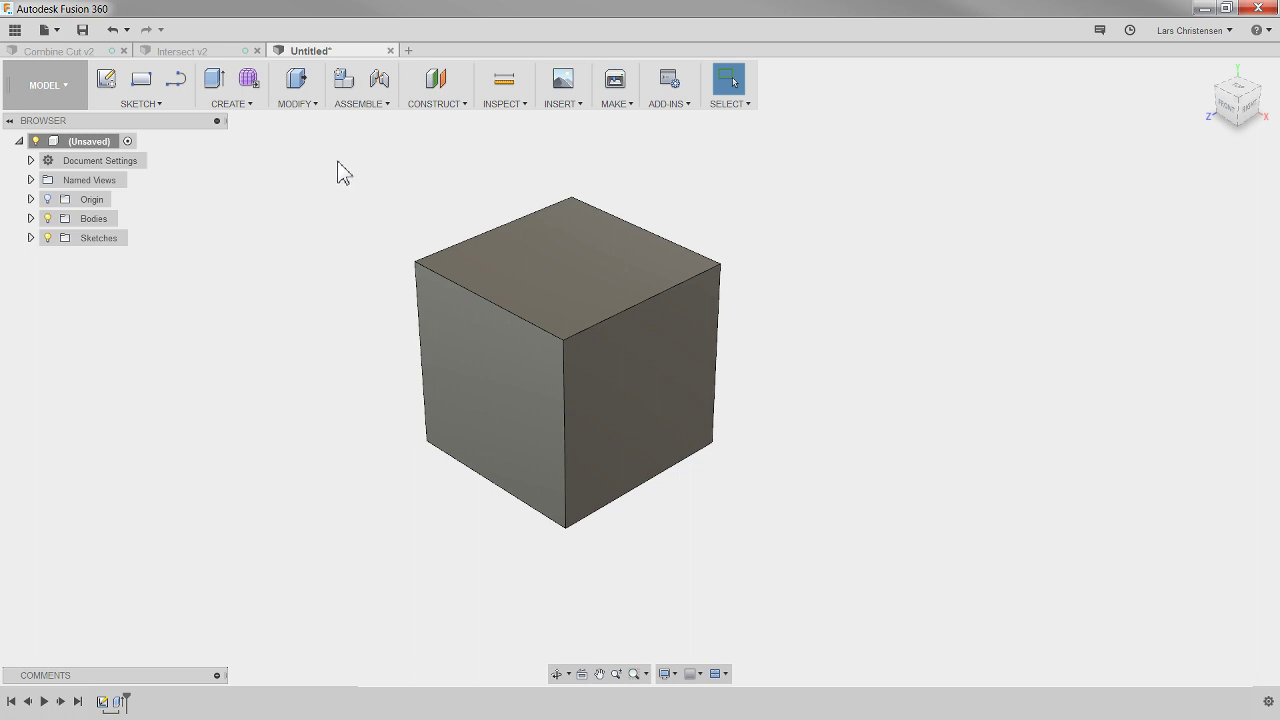
left_click(297, 84)
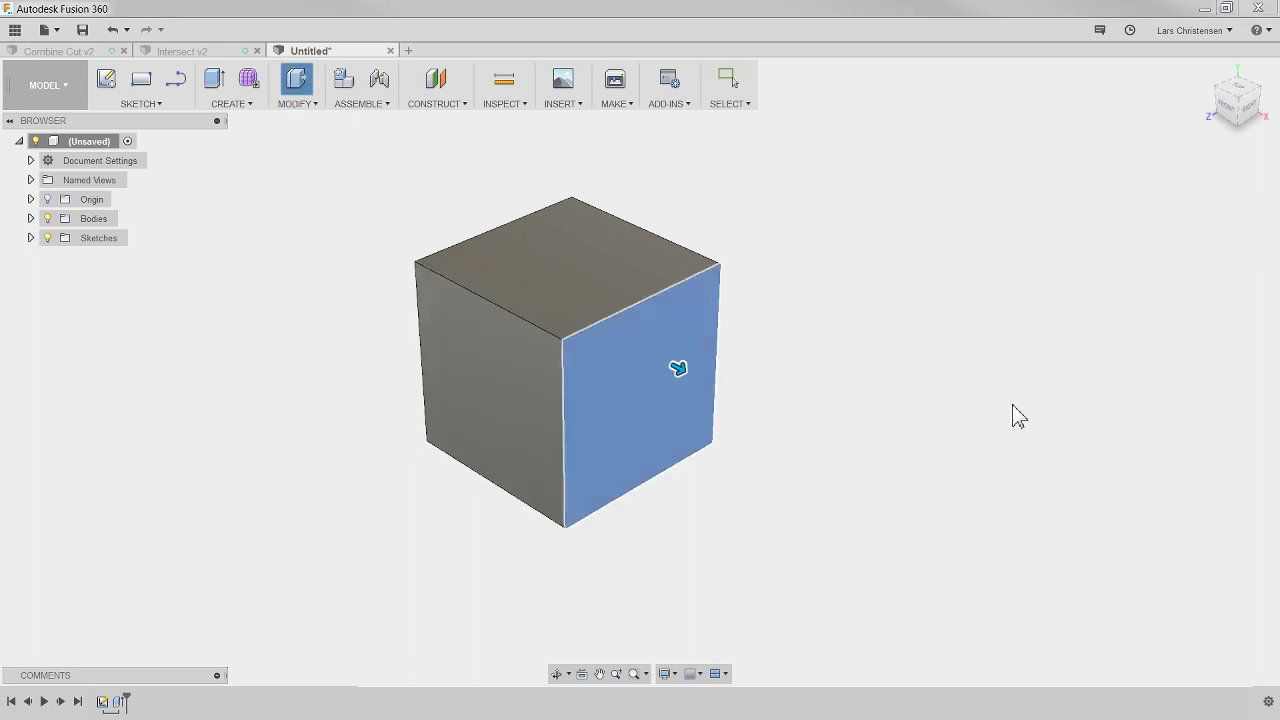
left_click(669, 364)
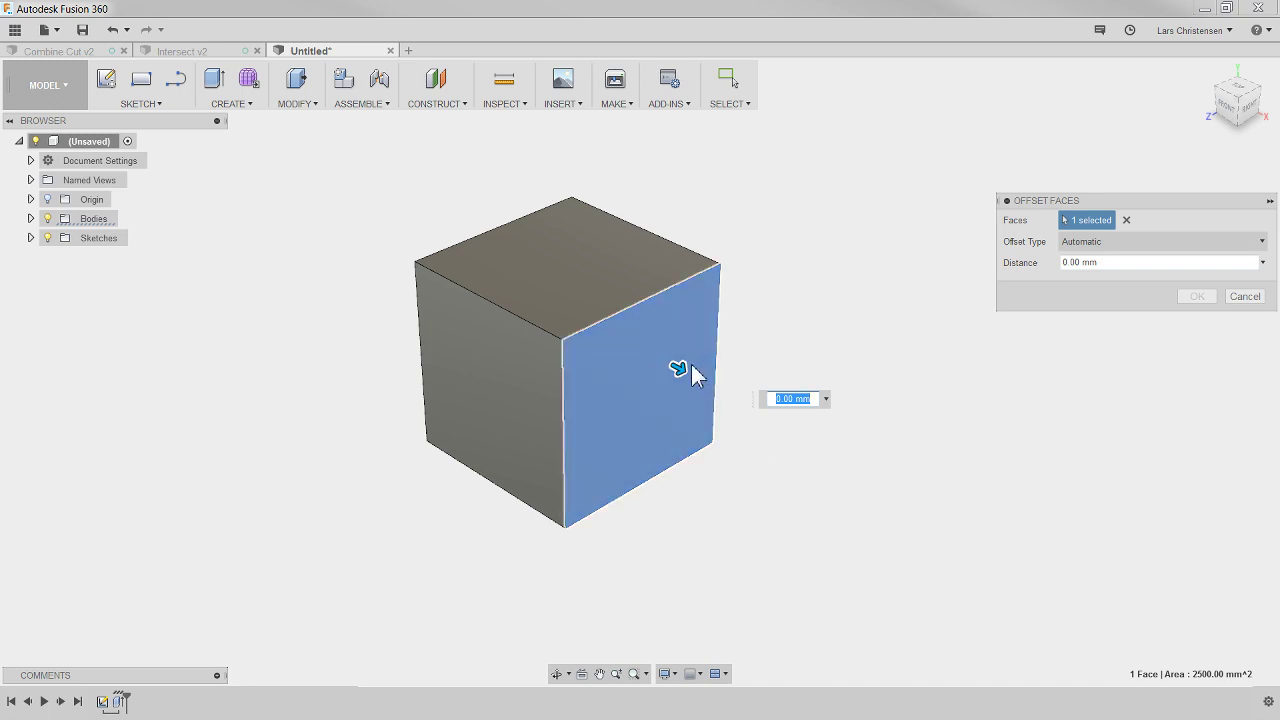
left_click_drag(676, 369, 877, 473)
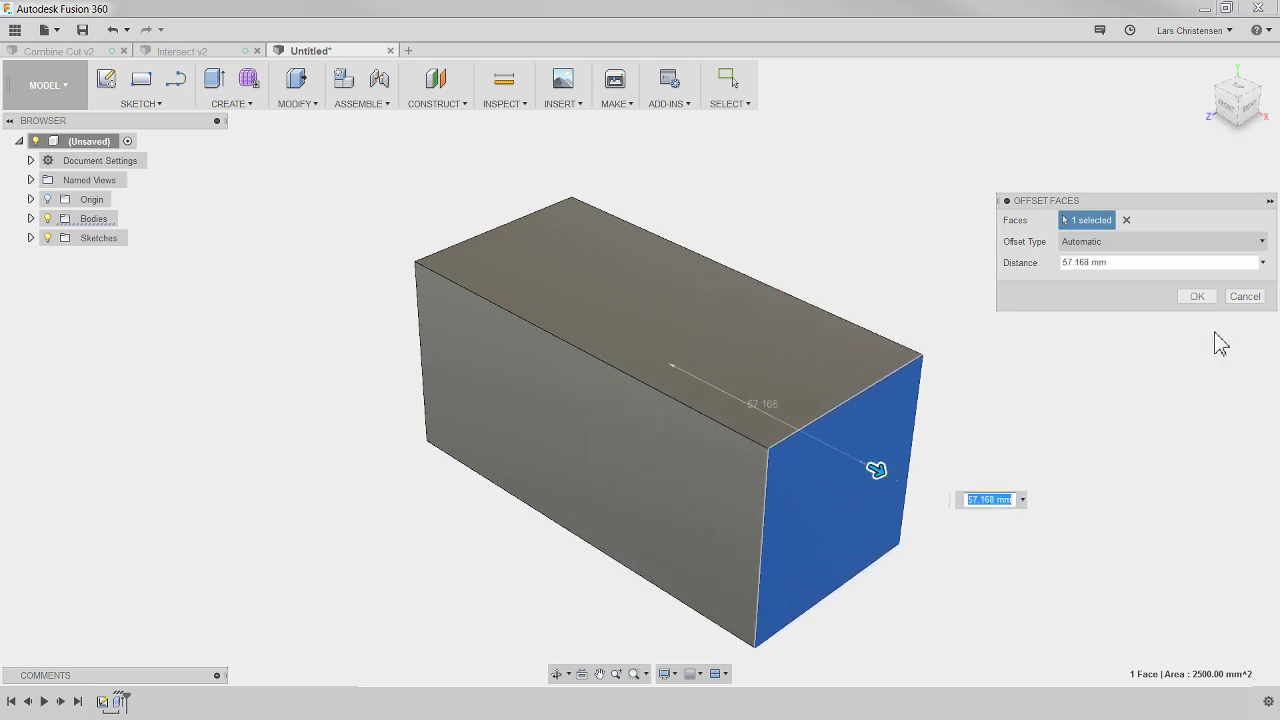
left_click(1193, 297)
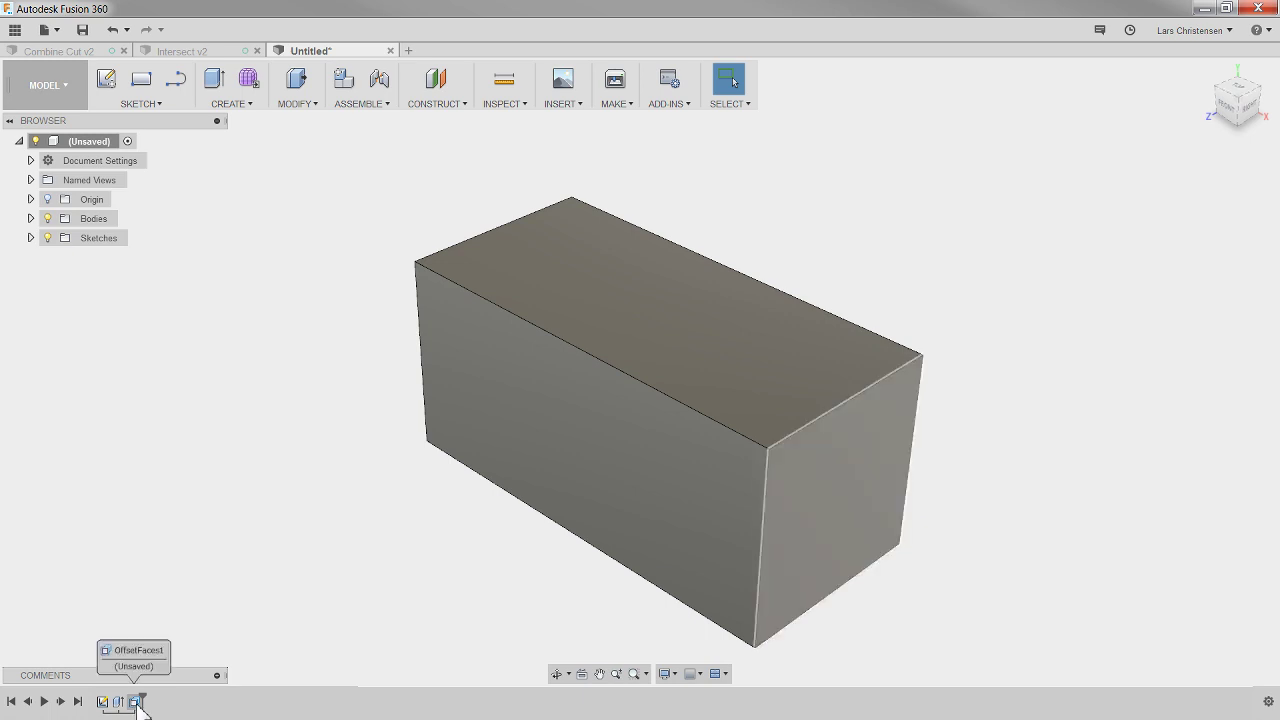
scroll(340, 478, "down", 2)
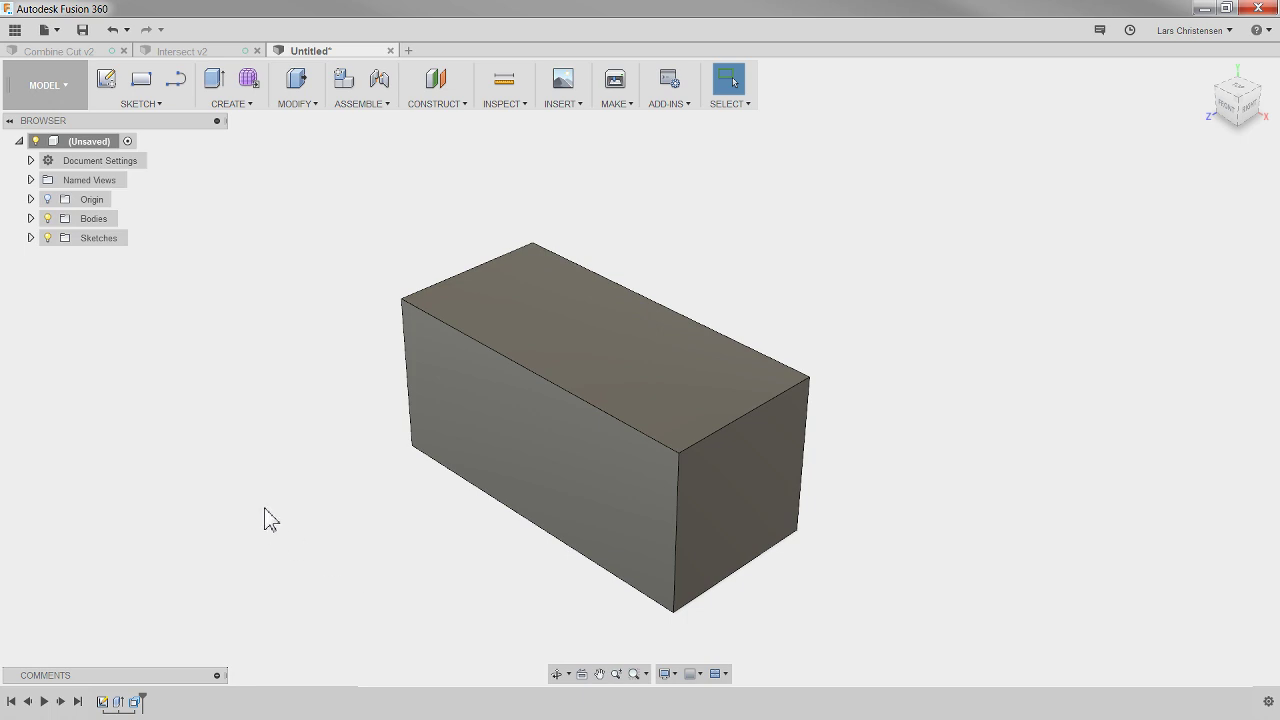
Join a 53.711 mm extrusion onto the block's front face.
left_click(215, 88)
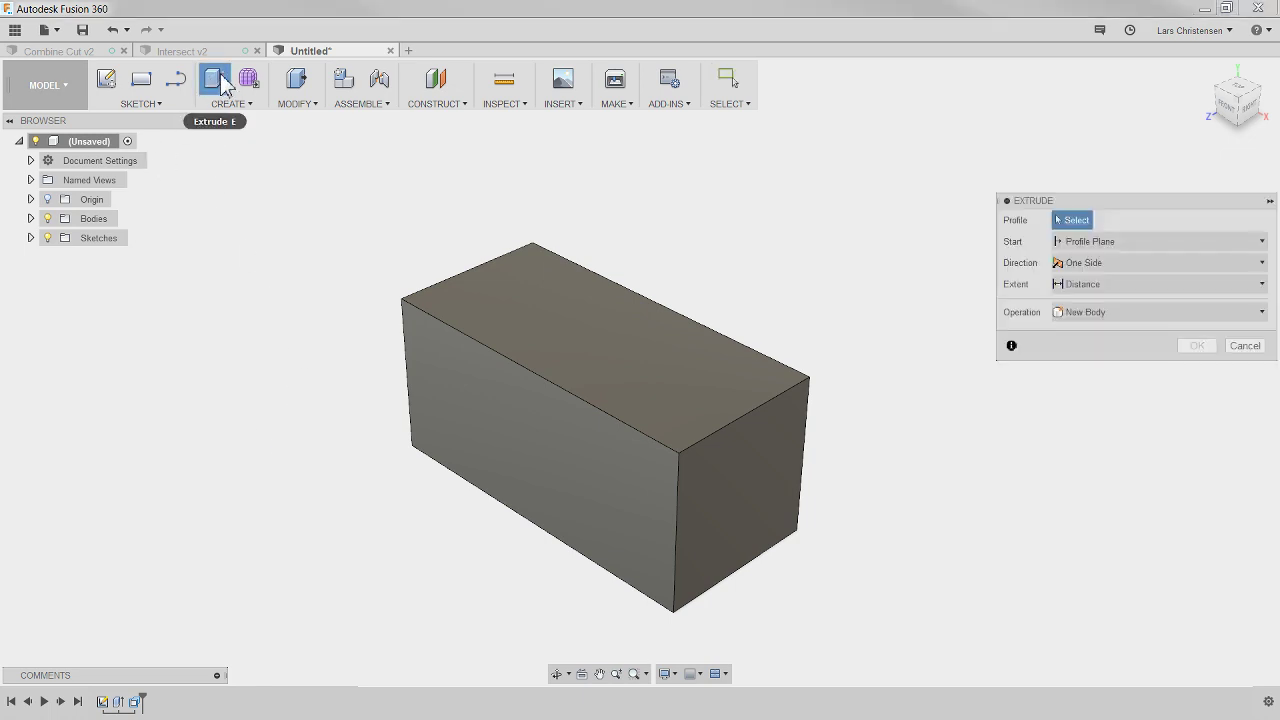
left_click(524, 449)
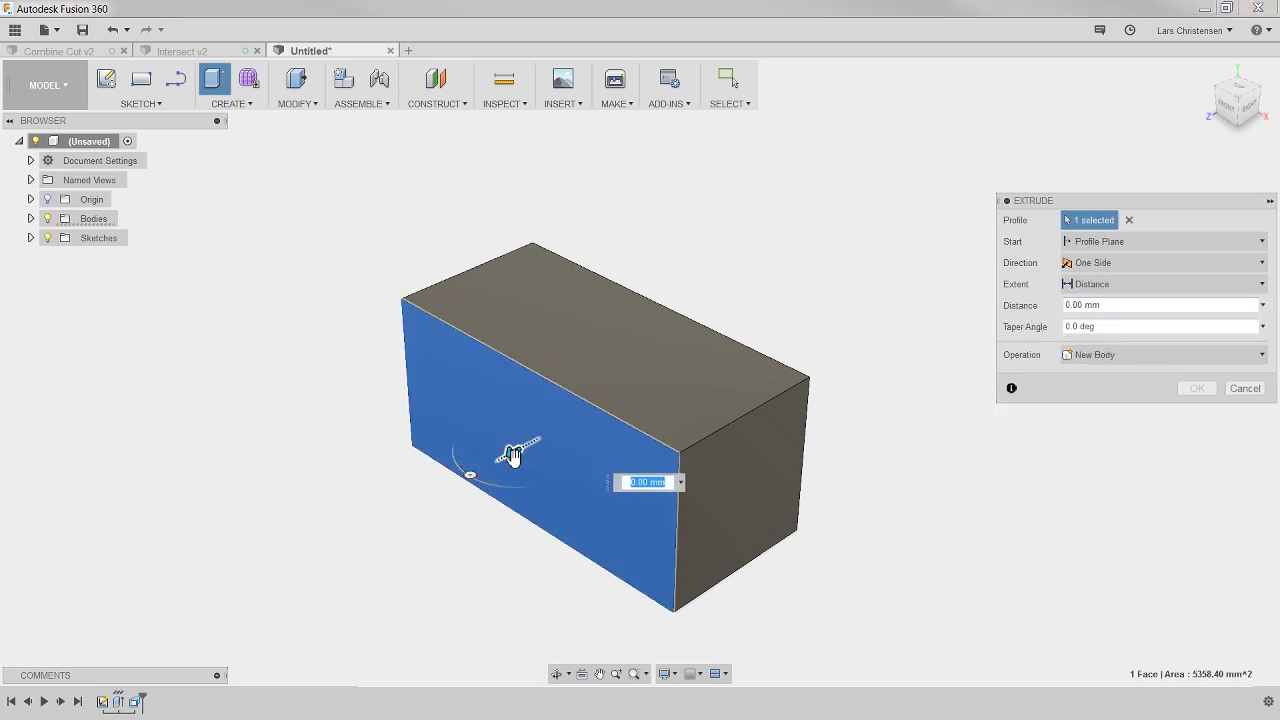
left_click_drag(513, 455, 352, 537)
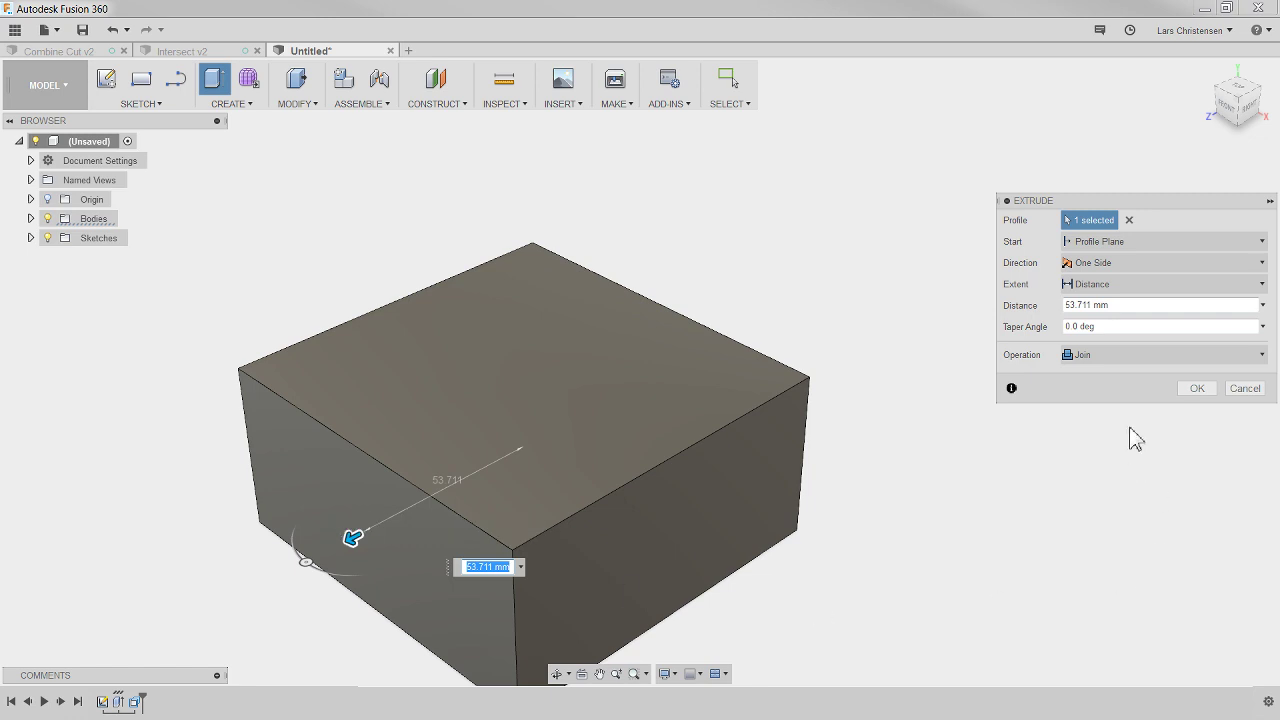
left_click(1195, 390)
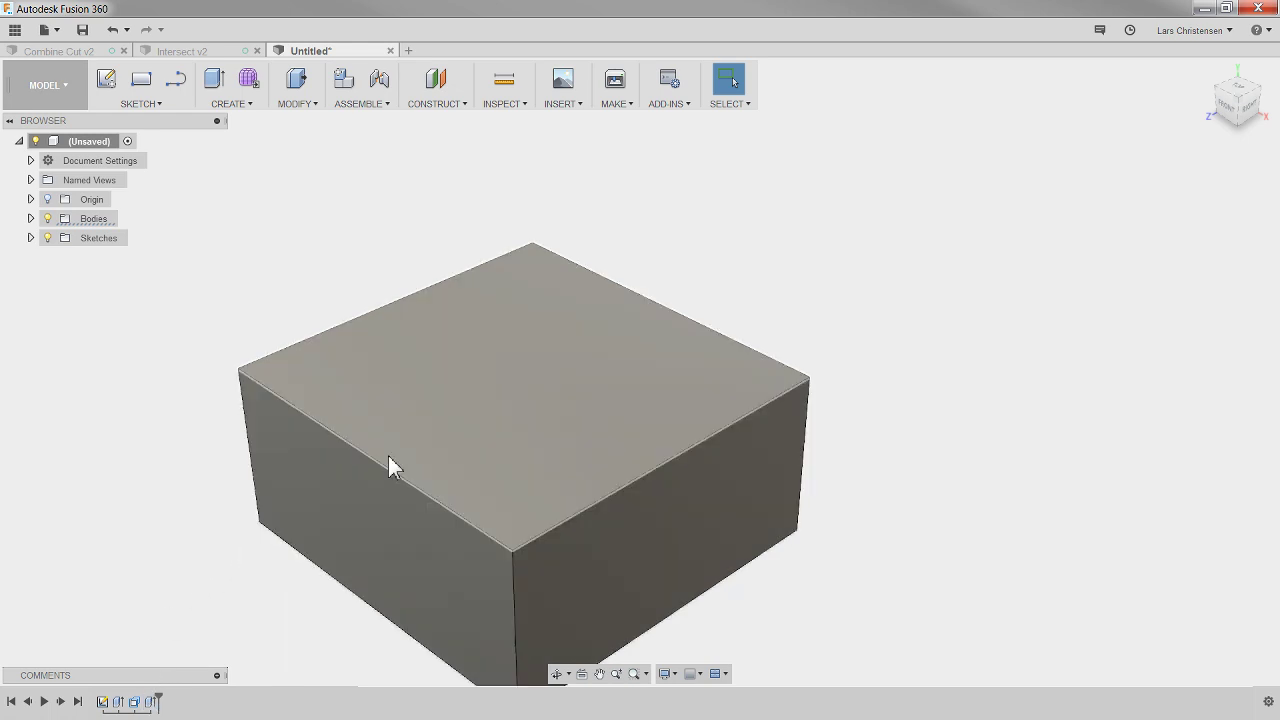
Round the block's top edge with an 18.762 mm fillet, then start a new blank design.
scroll(498, 390, "down", 2)
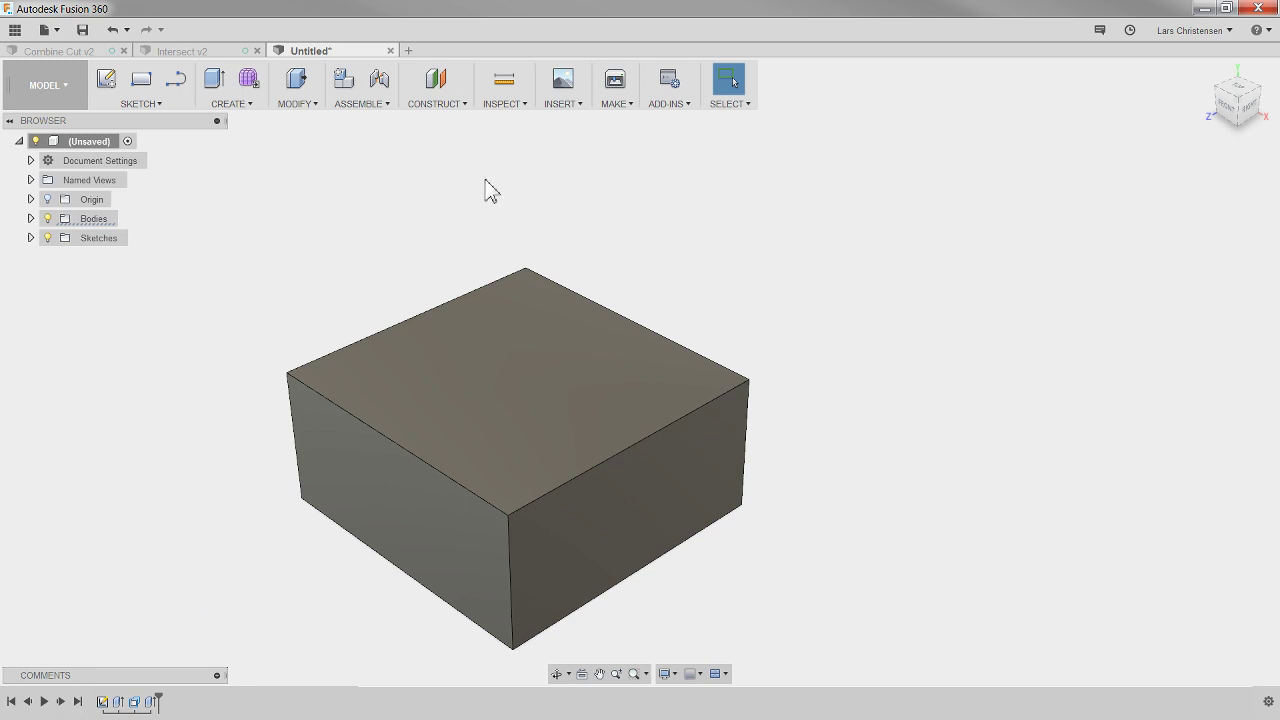
left_click(300, 88)
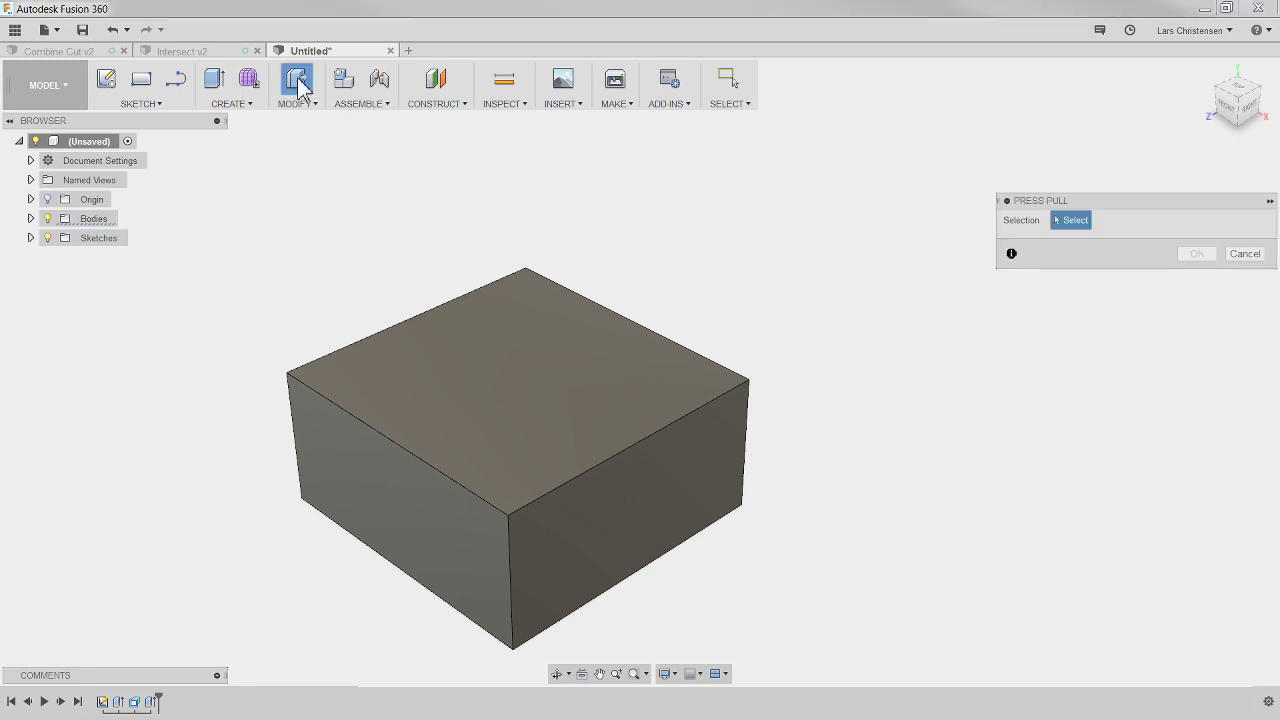
left_click(562, 485)
left_click_drag(568, 481, 557, 488)
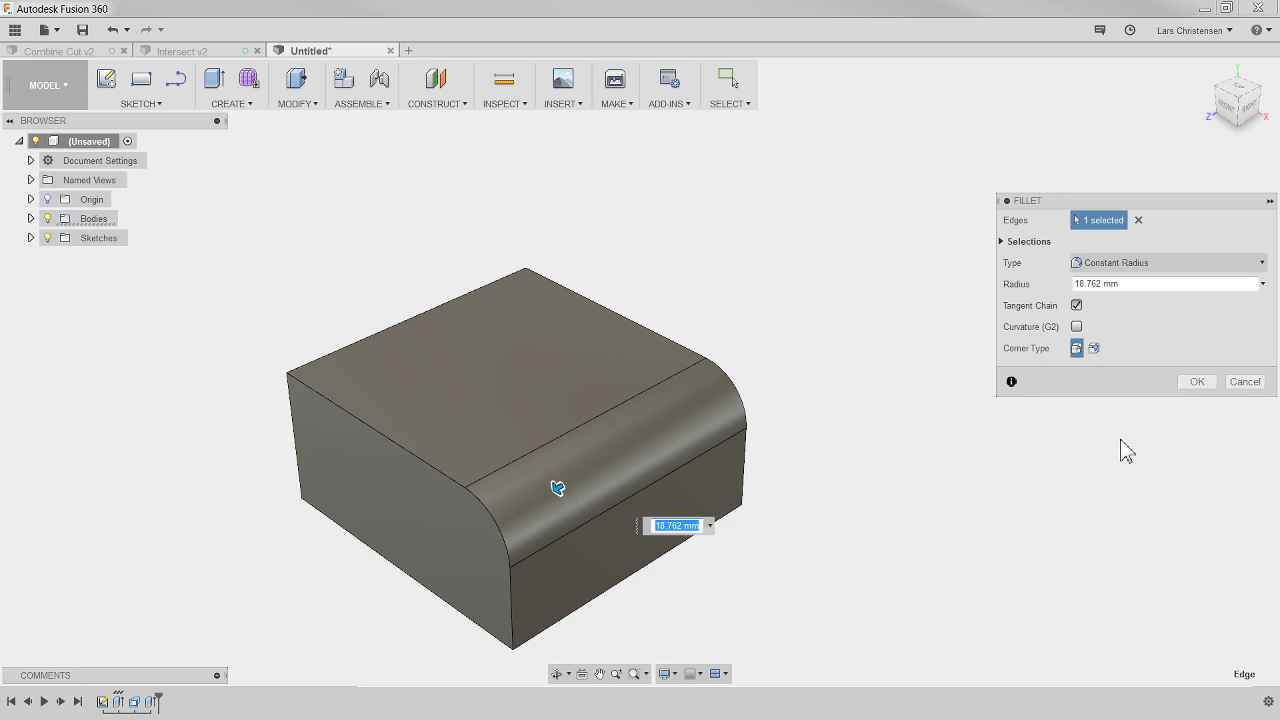
left_click(1197, 382)
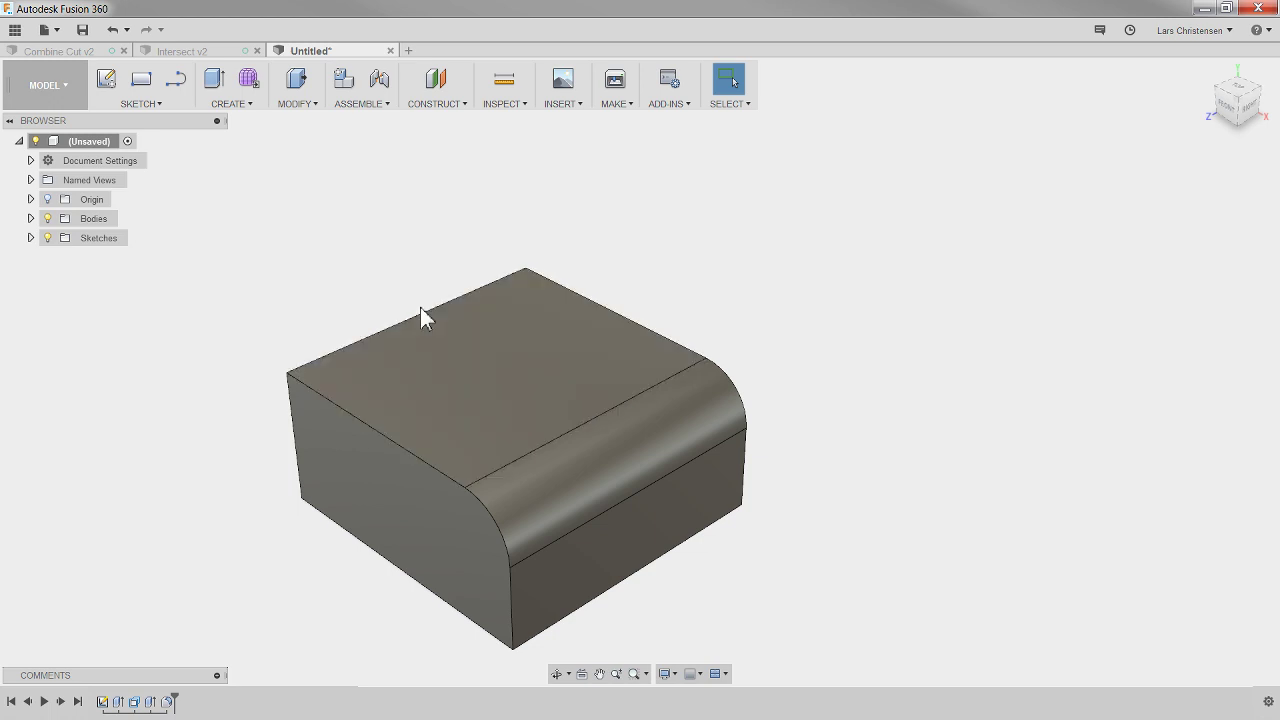
middle_click_drag(309, 170, 410, 75, "shift")
left_click(408, 50)
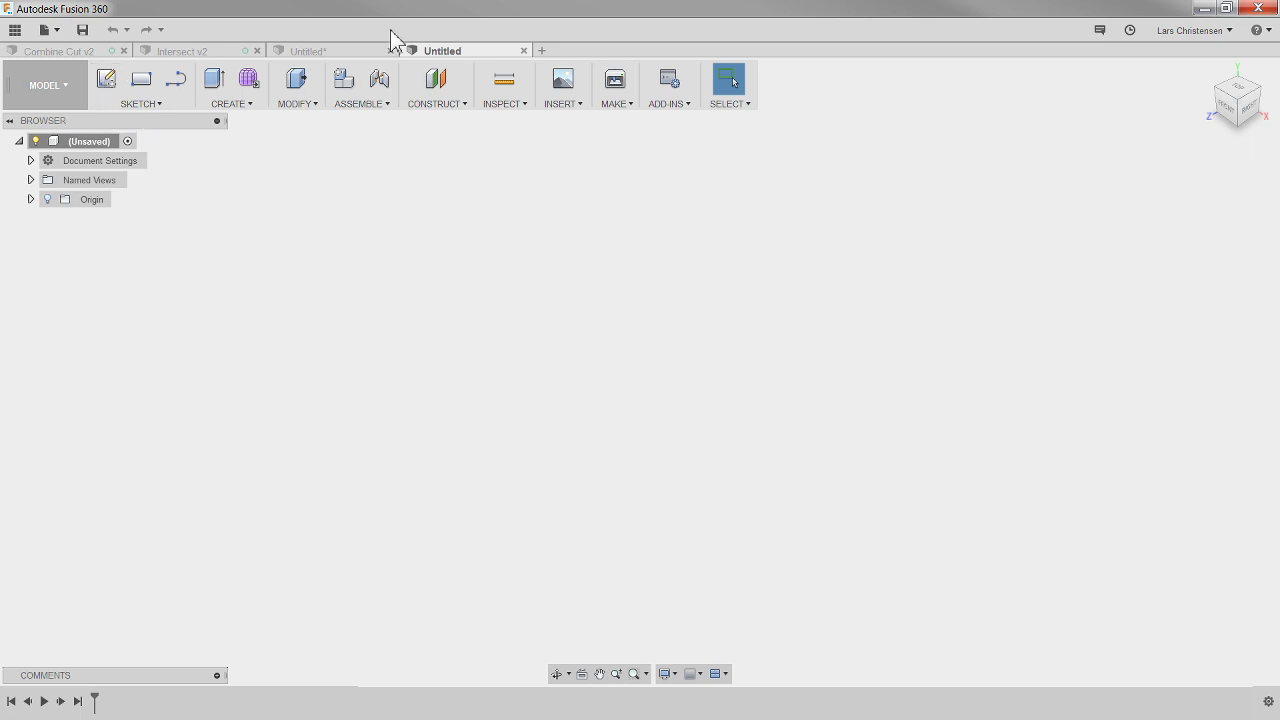
Sketch a 50 × 50 mm rectangle centred on the origin on the ground plane.
left_click(106, 86)
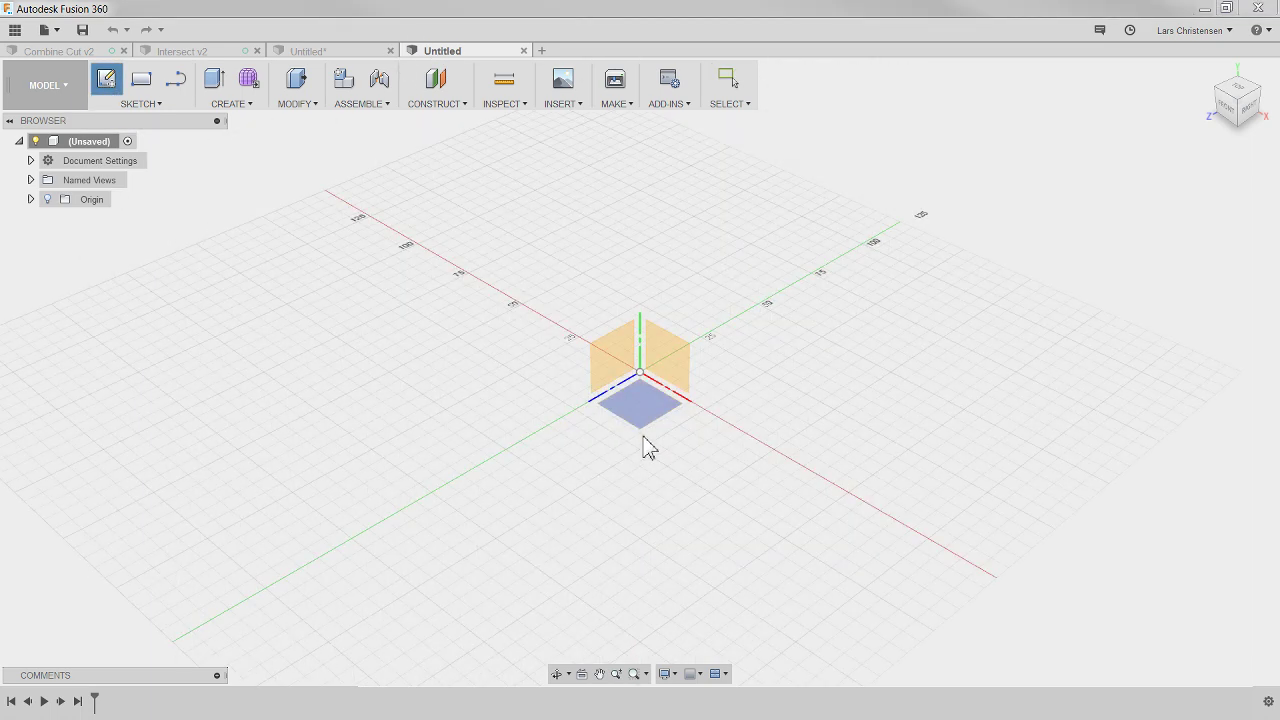
left_click(648, 428)
key("s")
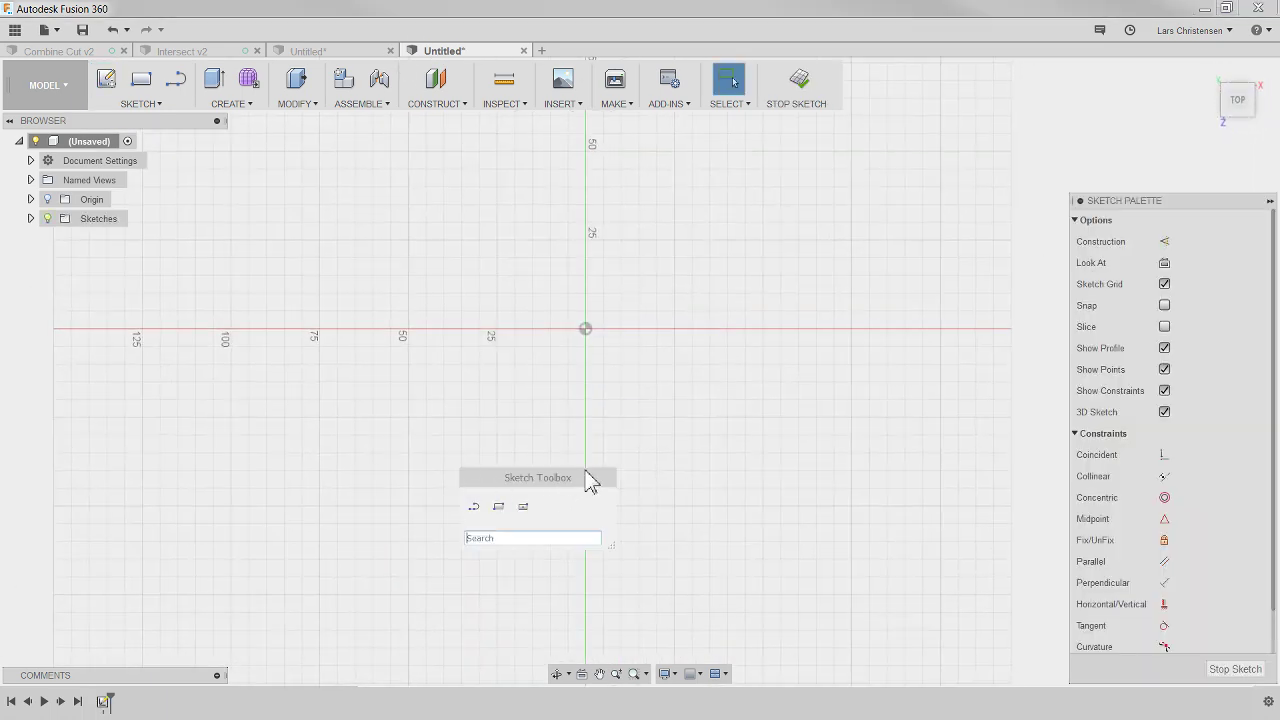
left_click(522, 513)
left_click(586, 329)
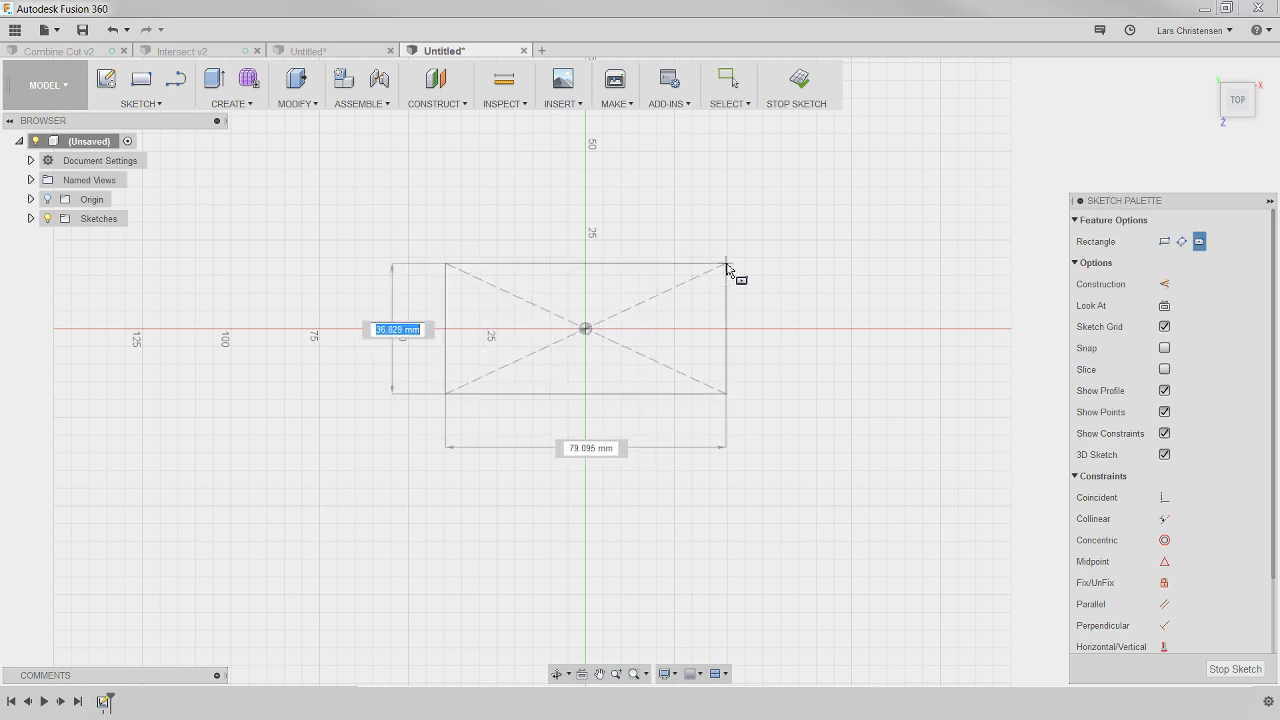
type("50")
key("Tab")
type("50")
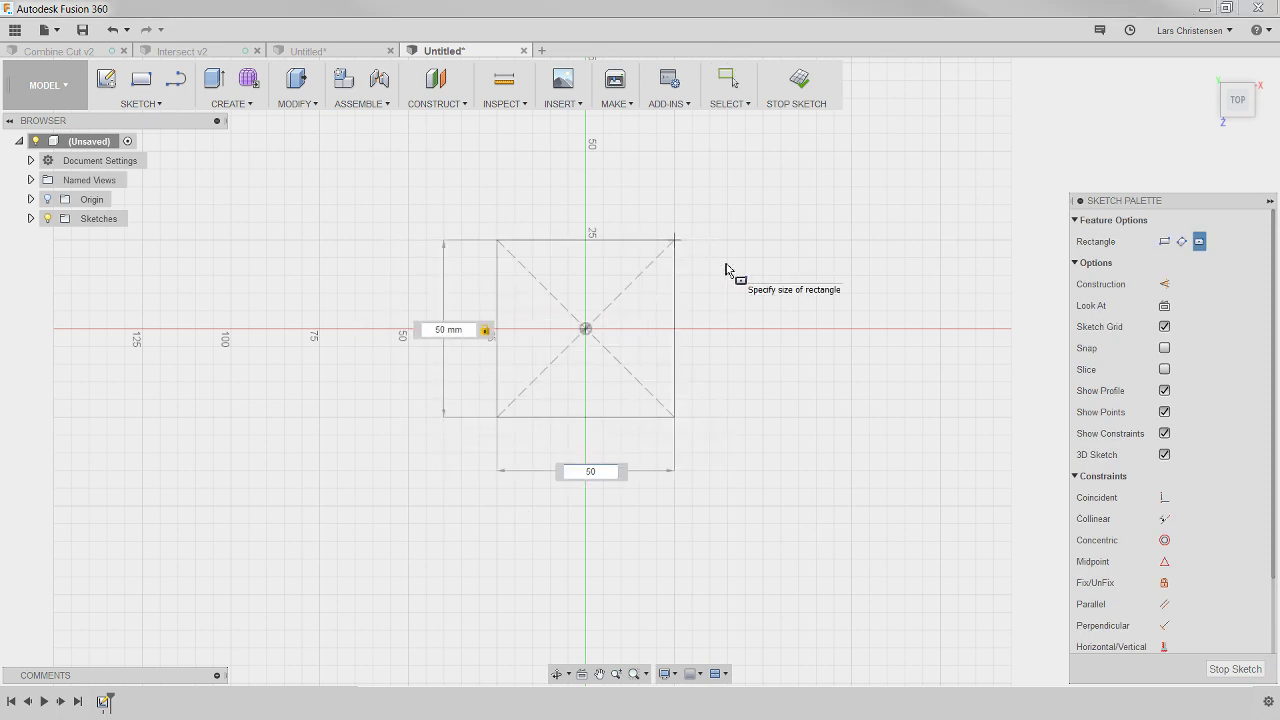
key("Tab")
key("Return")
key("Escape")
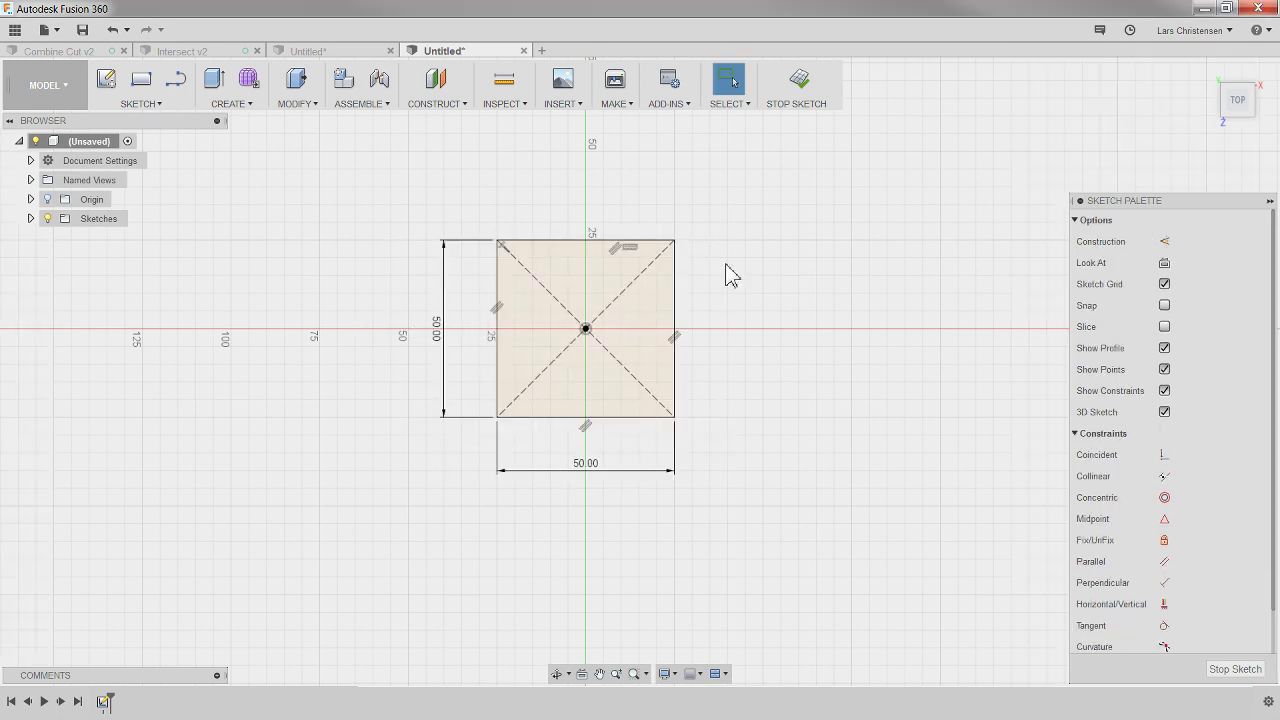
Extrude the square sketch 50 mm into a solid cube.
left_click(216, 88)
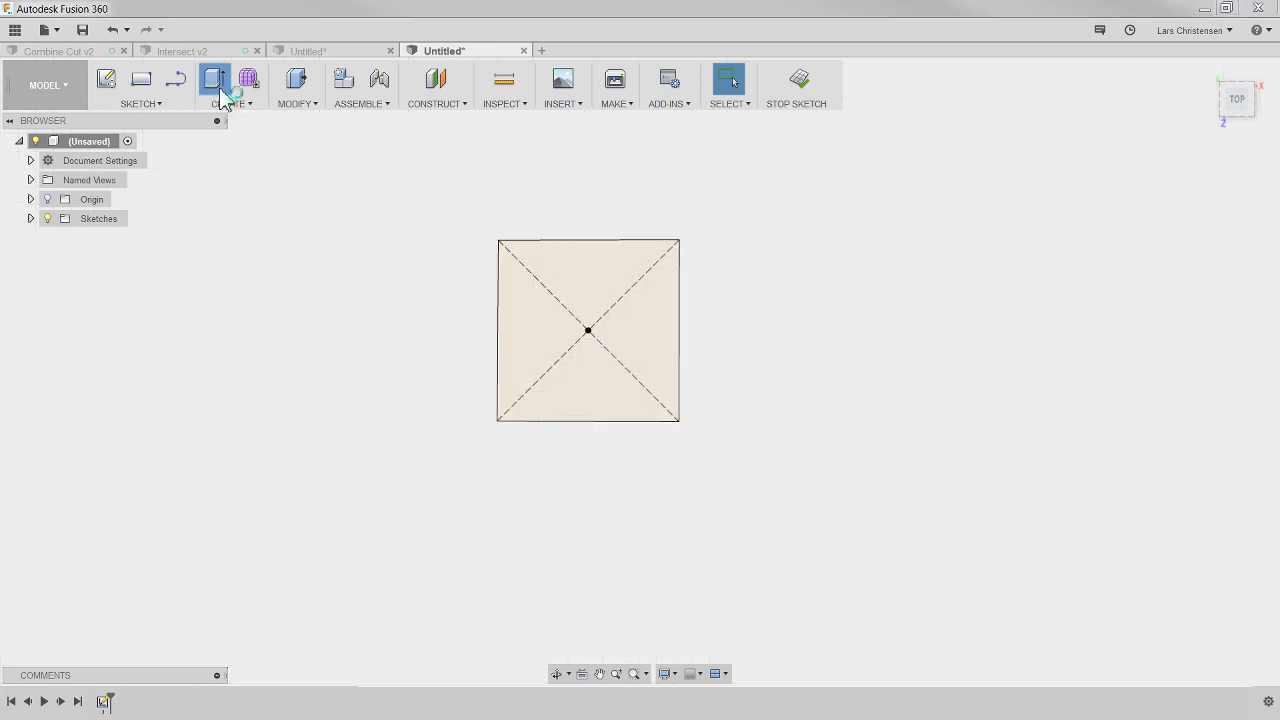
left_click(626, 414)
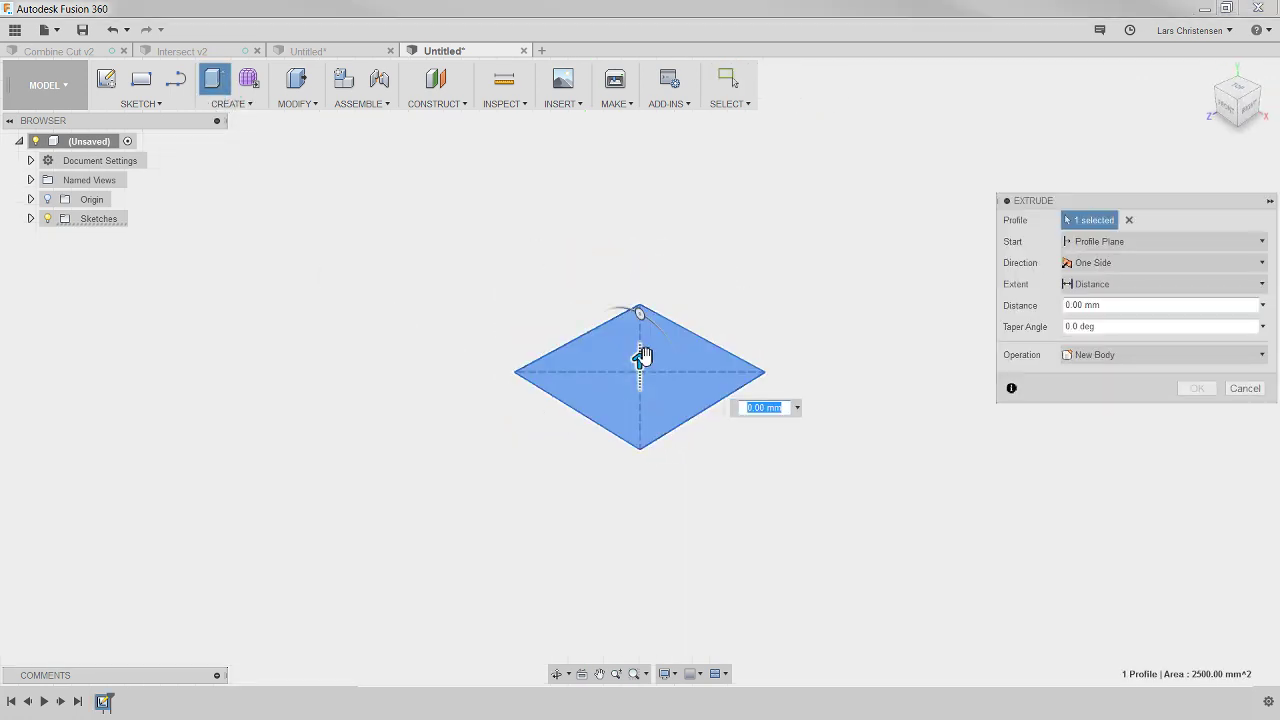
left_click_drag(643, 357, 771, 220)
type("50")
key("Return")
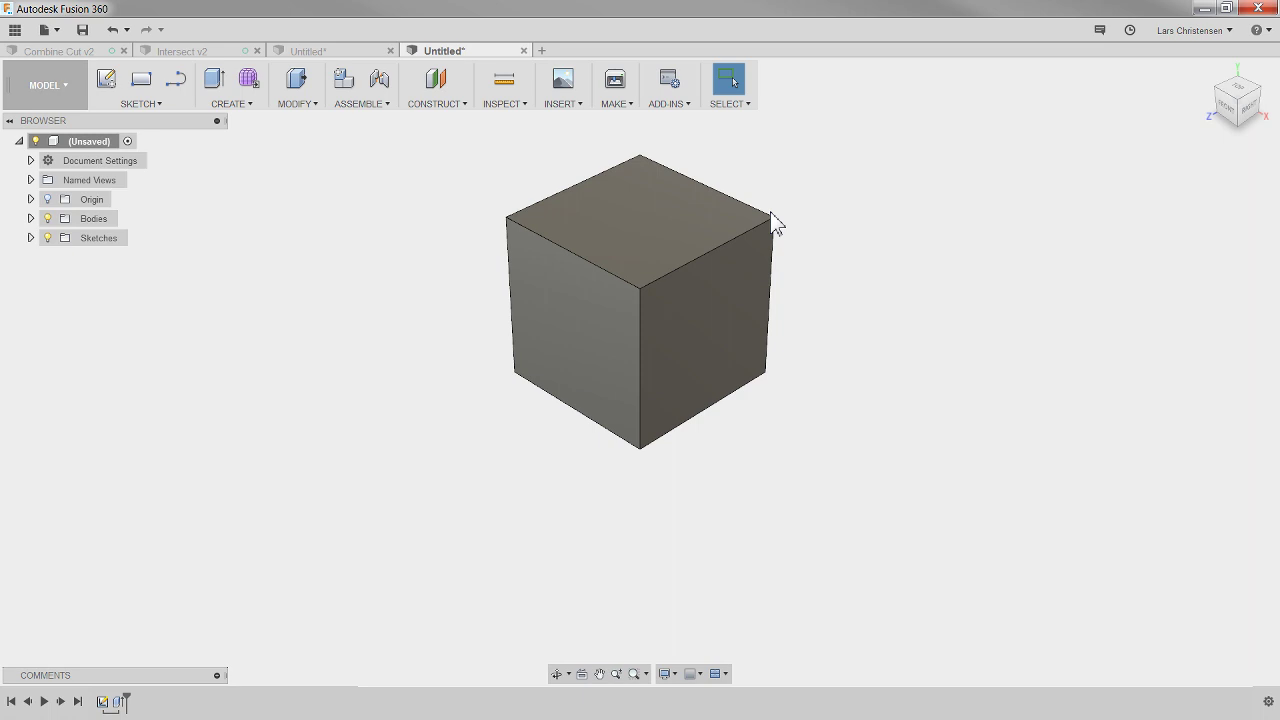
left_click(213, 80)
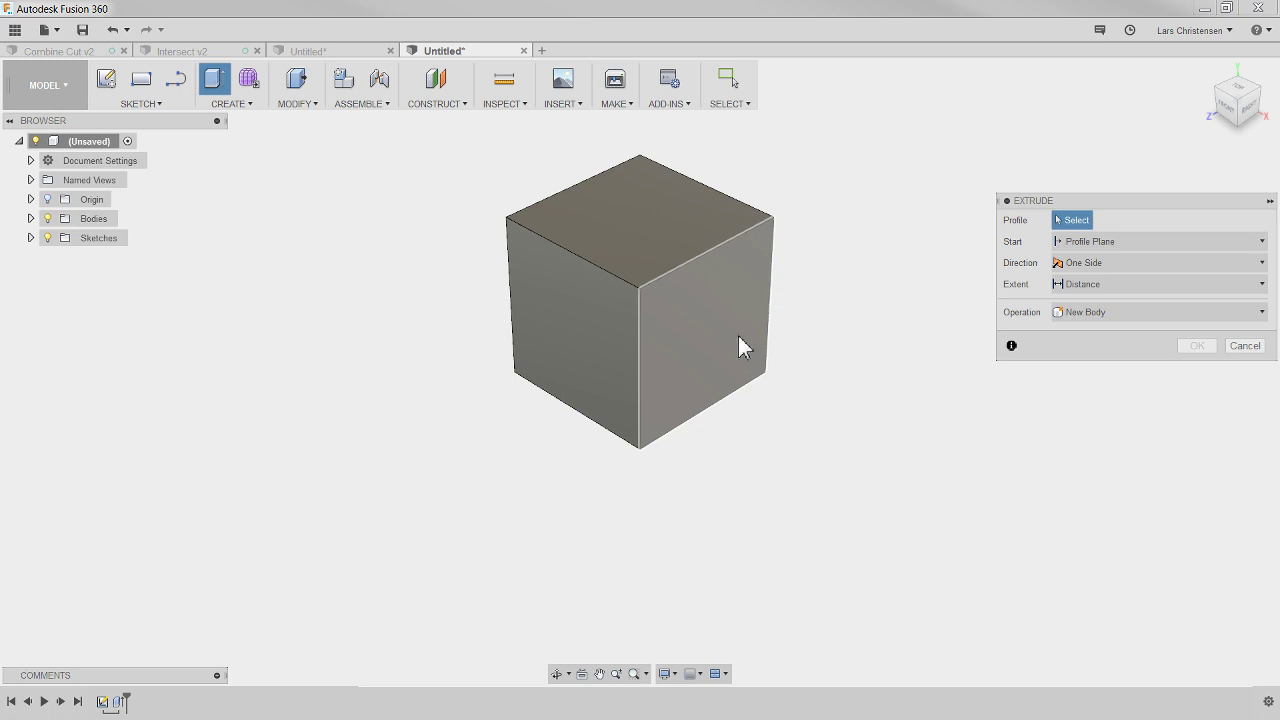
left_click(1250, 348)
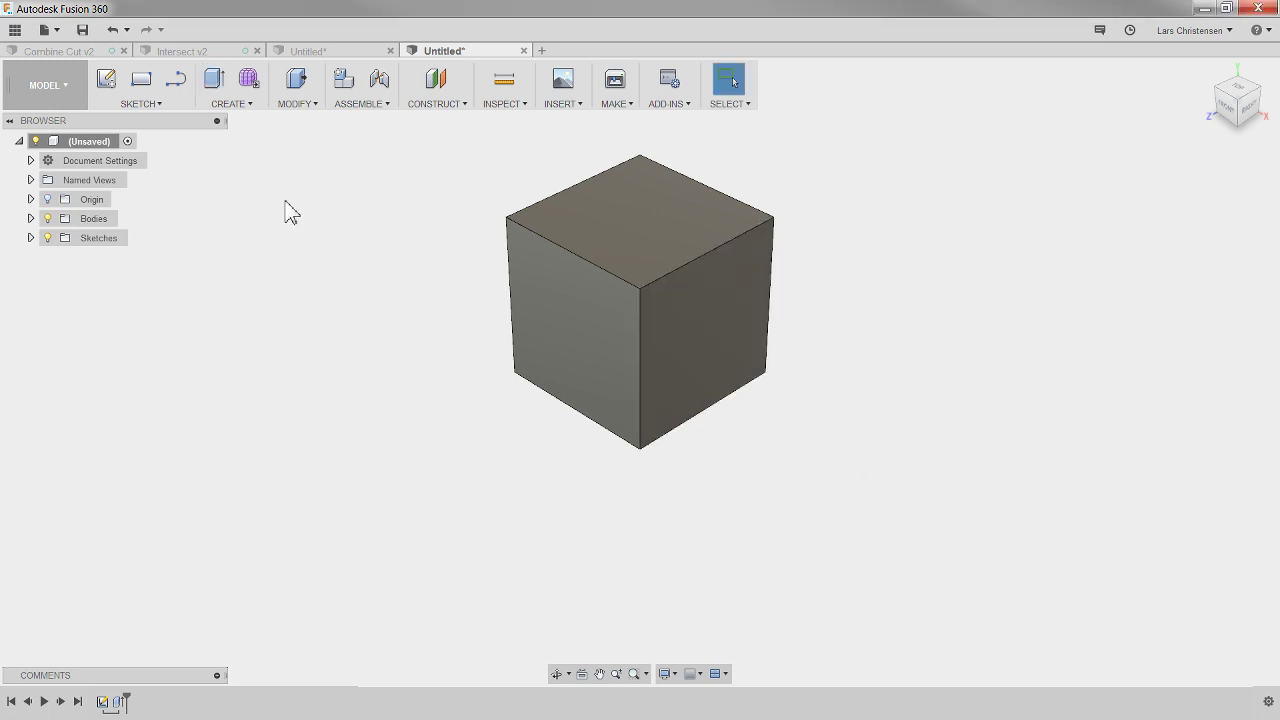
left_click(296, 106)
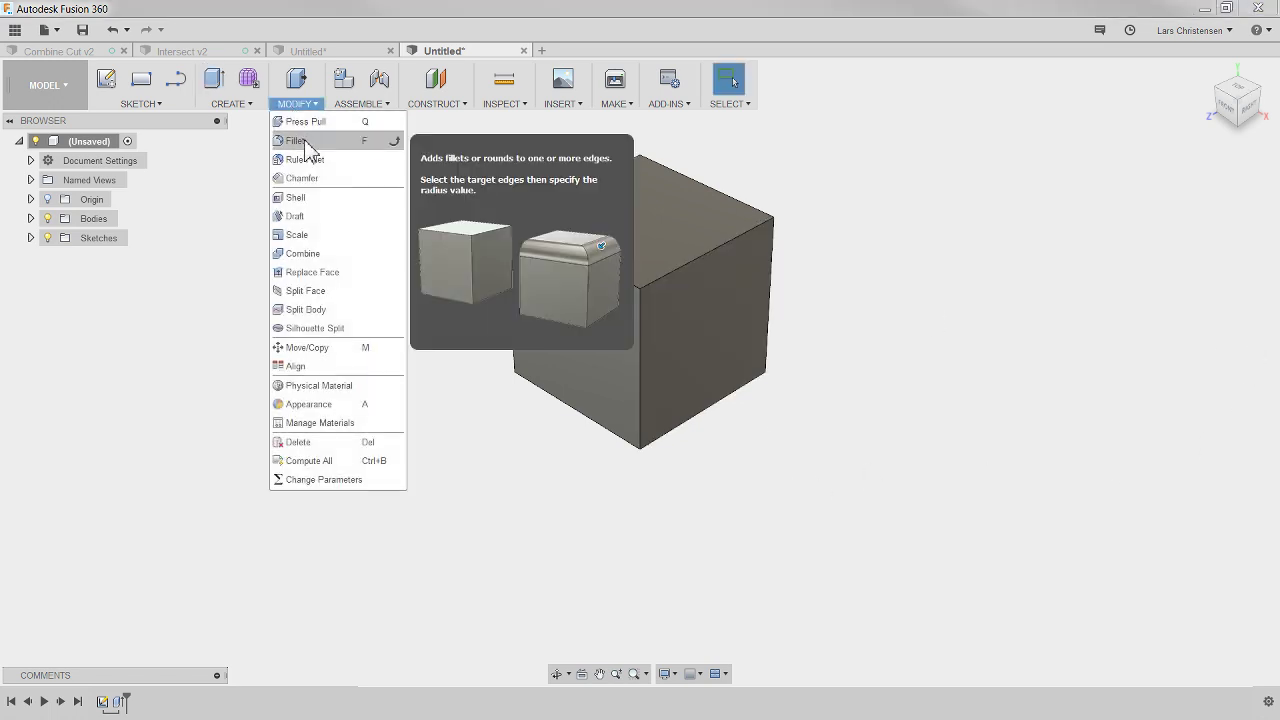
left_click(127, 338)
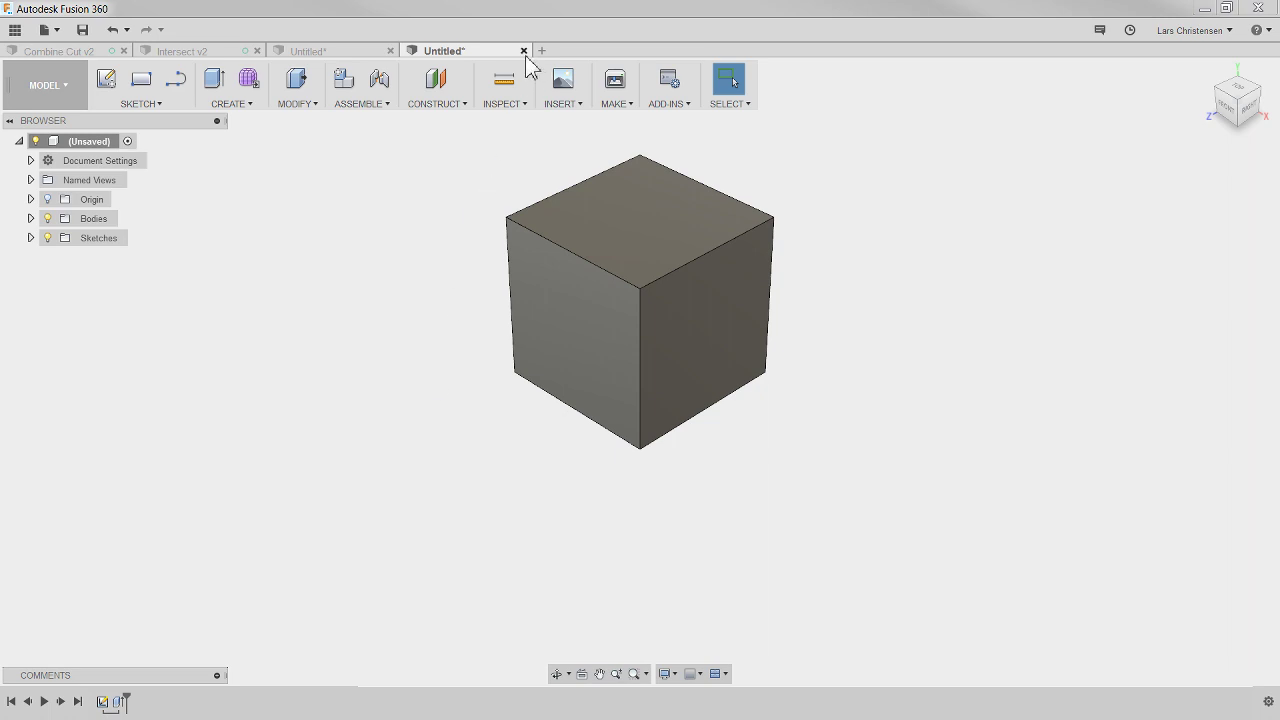
Close the cube design with Don't Save, then browse and dismiss the Modify menu.
left_click(524, 51)
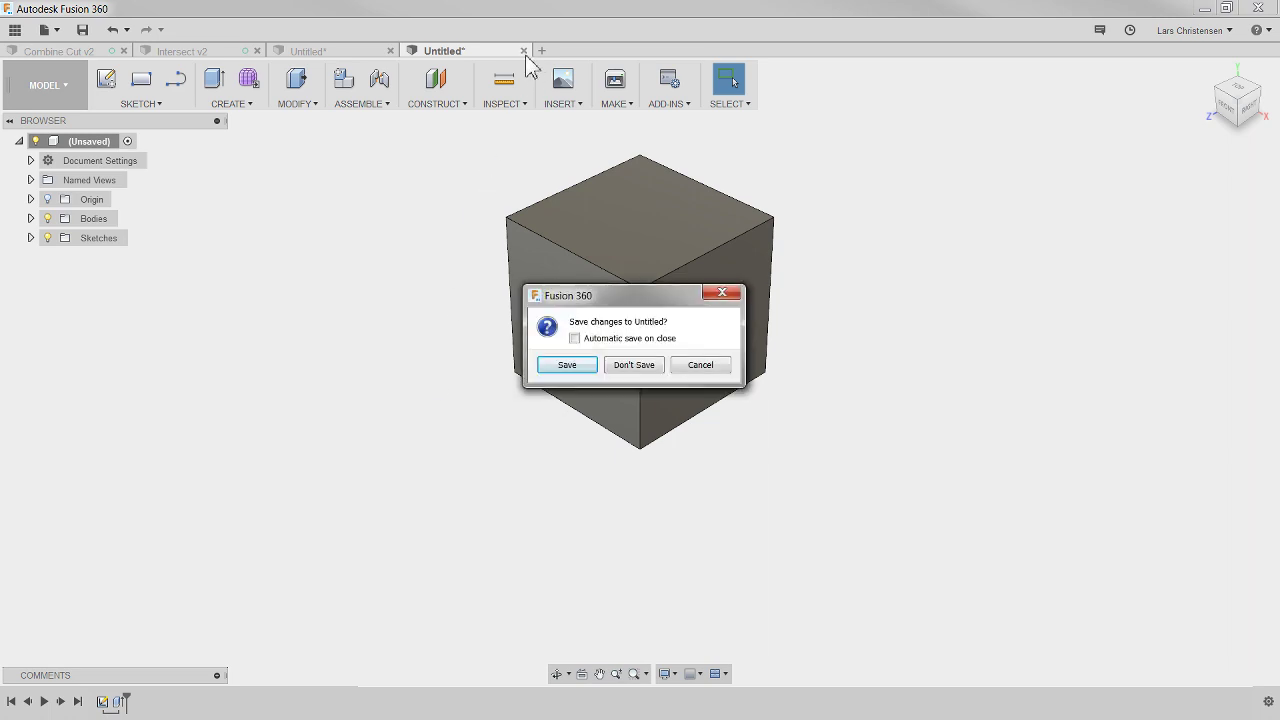
left_click(621, 366)
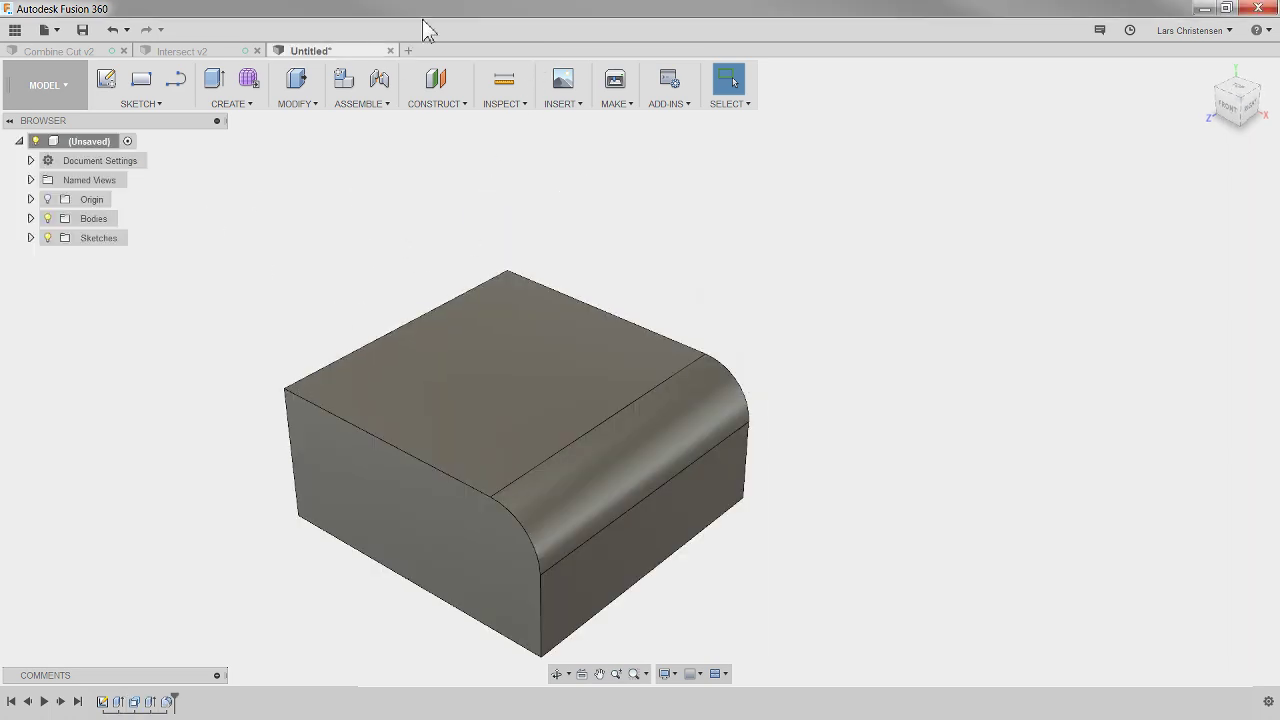
left_click(312, 104)
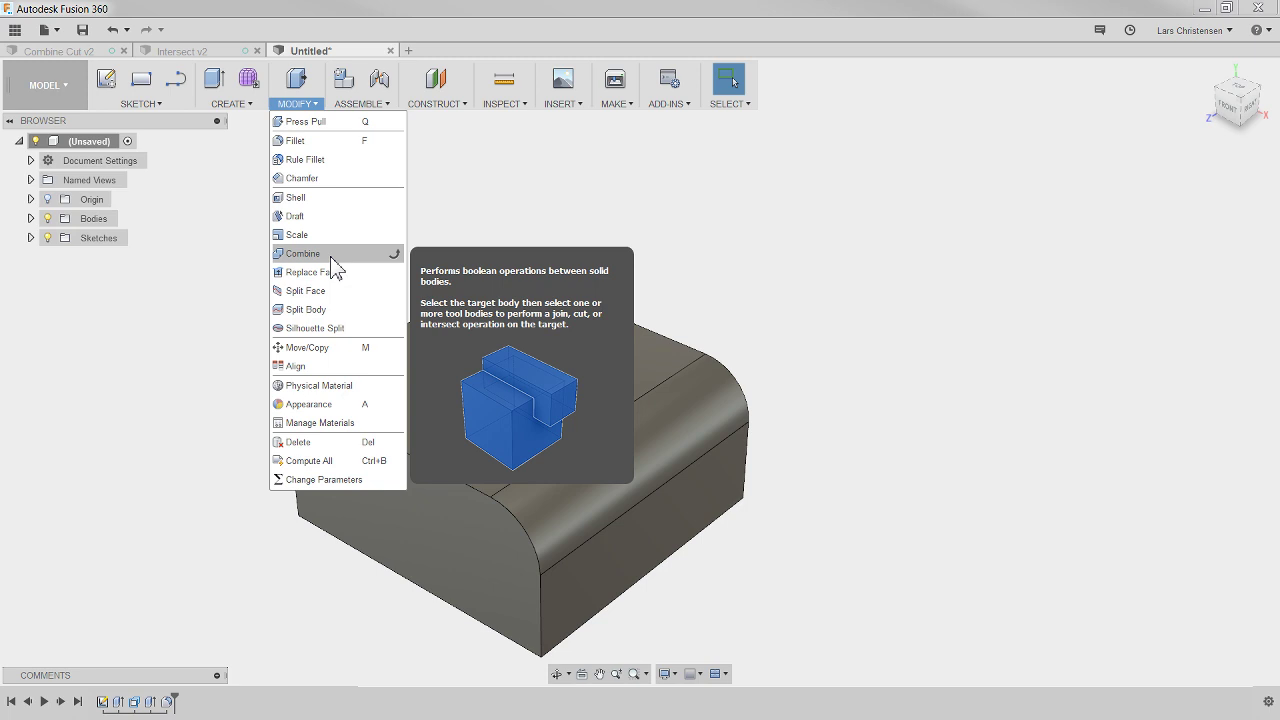
left_click(480, 205)
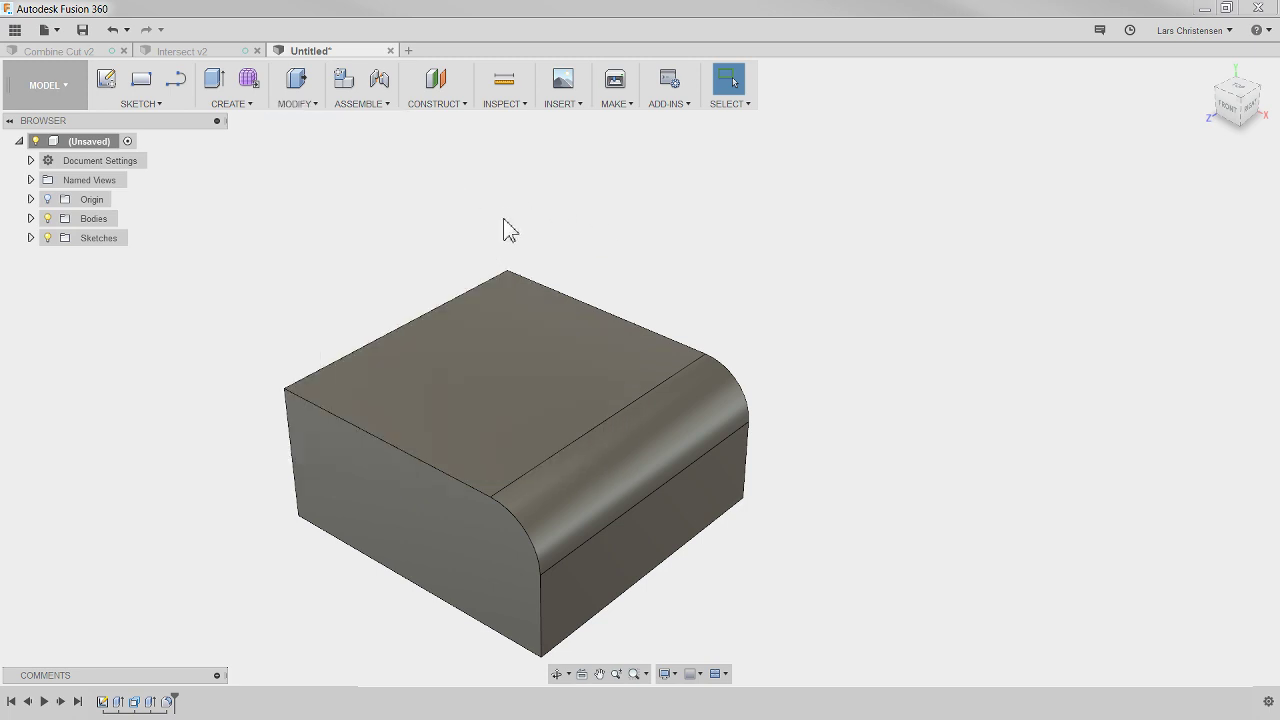
In a new design, create an 84.546 mm diameter sphere centred on the origin.
left_click(408, 51)
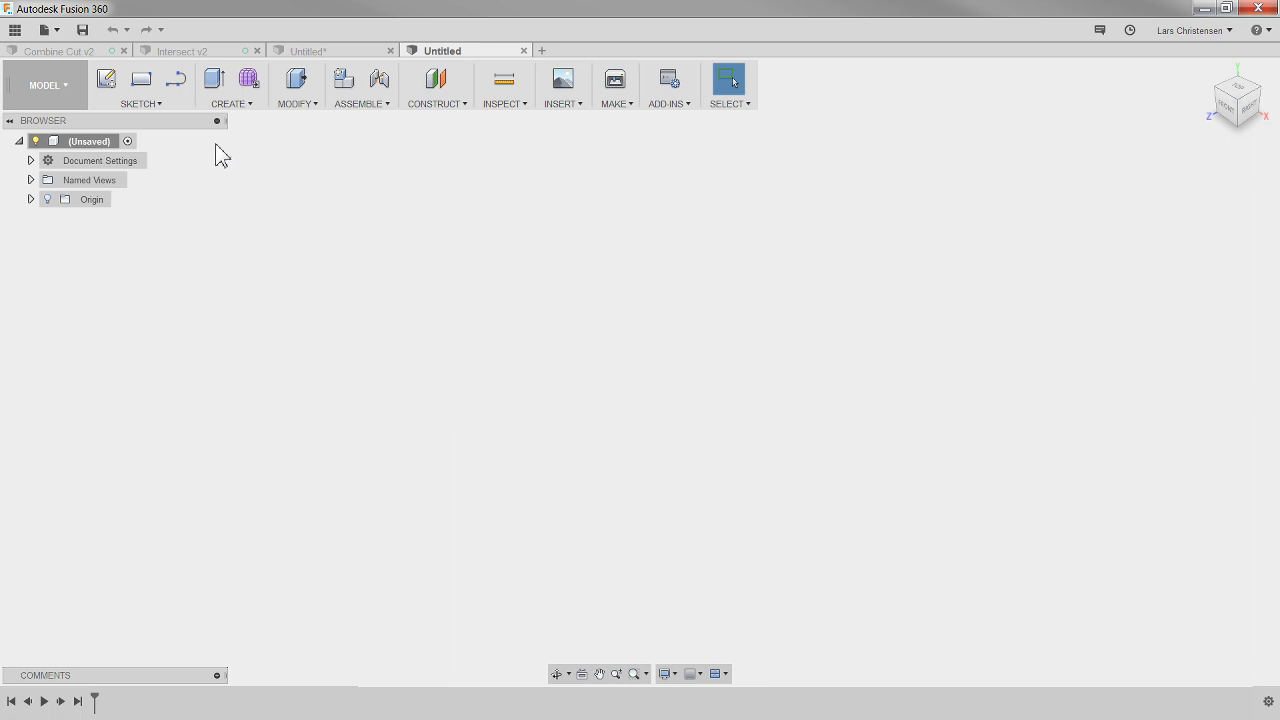
left_click(227, 106)
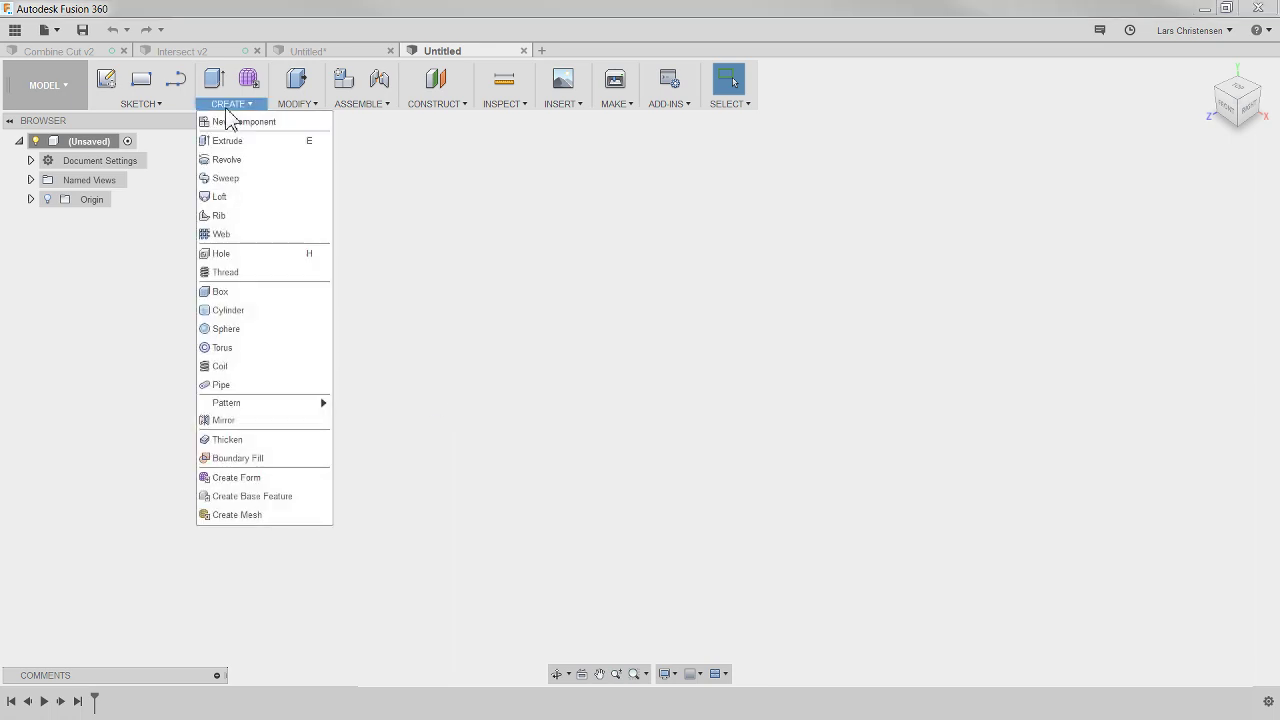
left_click(219, 331)
left_click(618, 428)
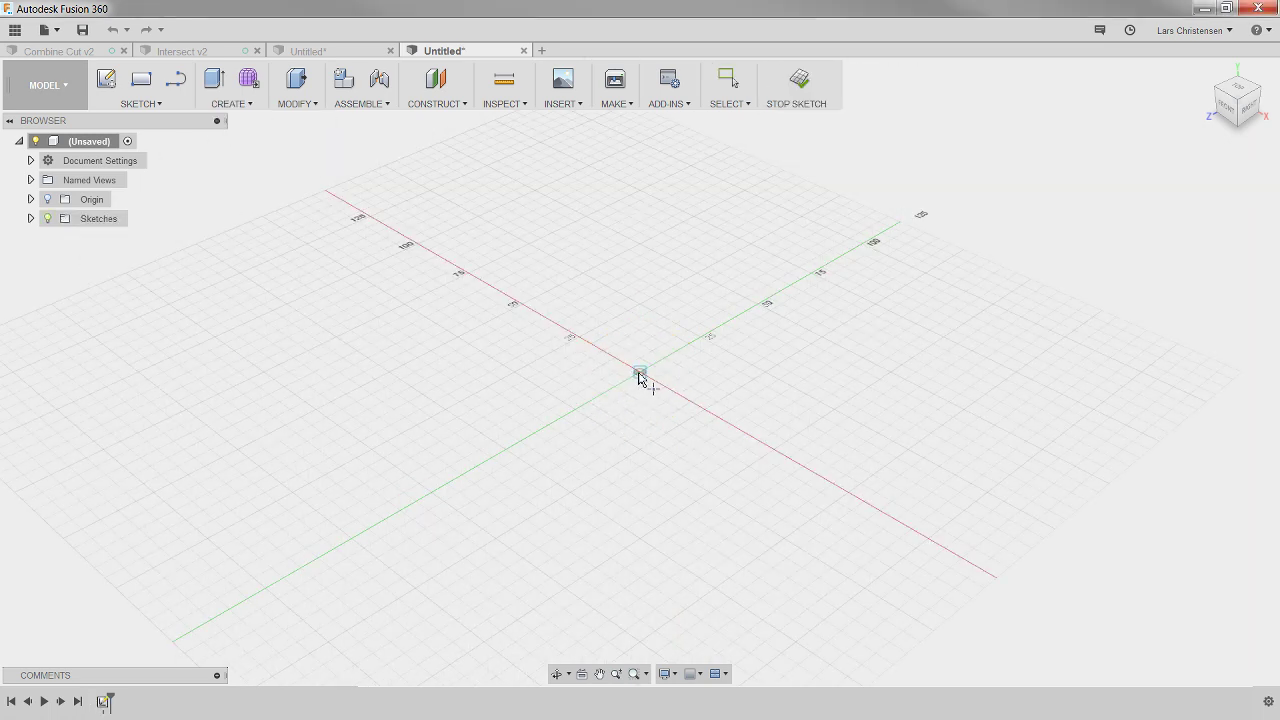
left_click(640, 376)
left_click_drag(640, 328, 733, 237)
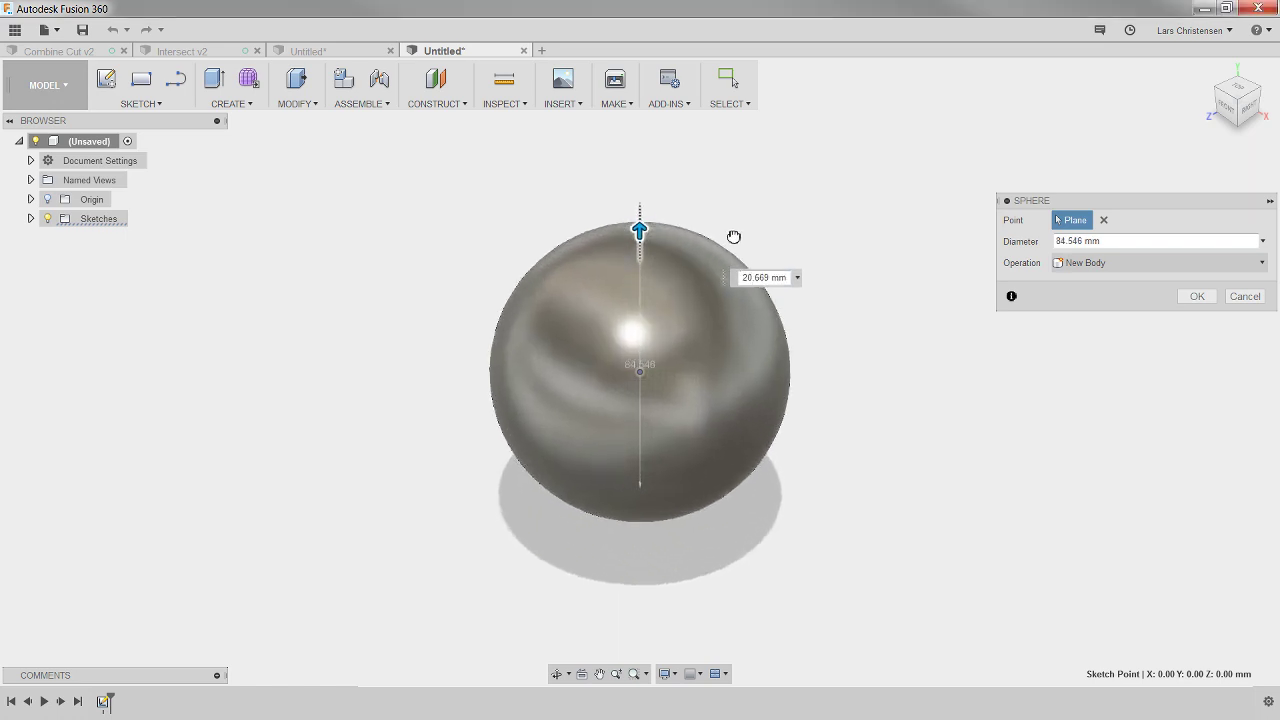
left_click(1197, 297)
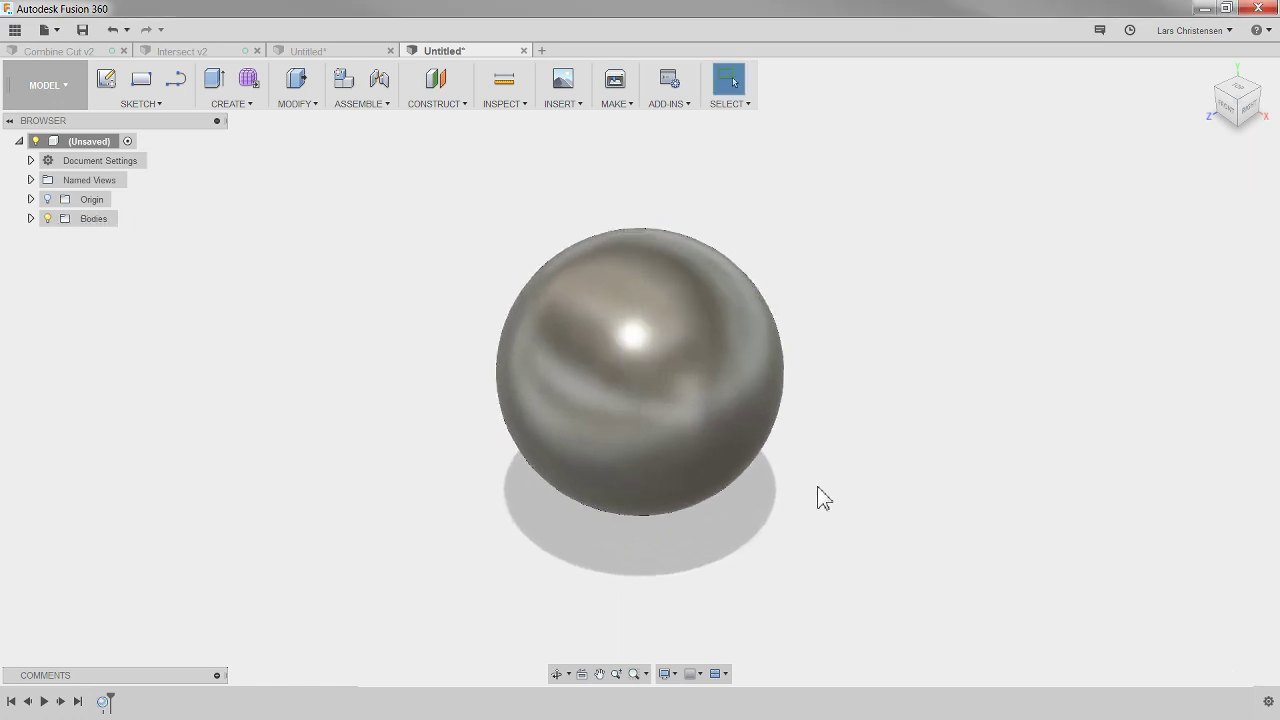
mouse_move(601, 567)
middle_mouse_down("shift")
mouse_move(351, 509)
mouse_move(278, 433)
middle_mouse_up("shift")
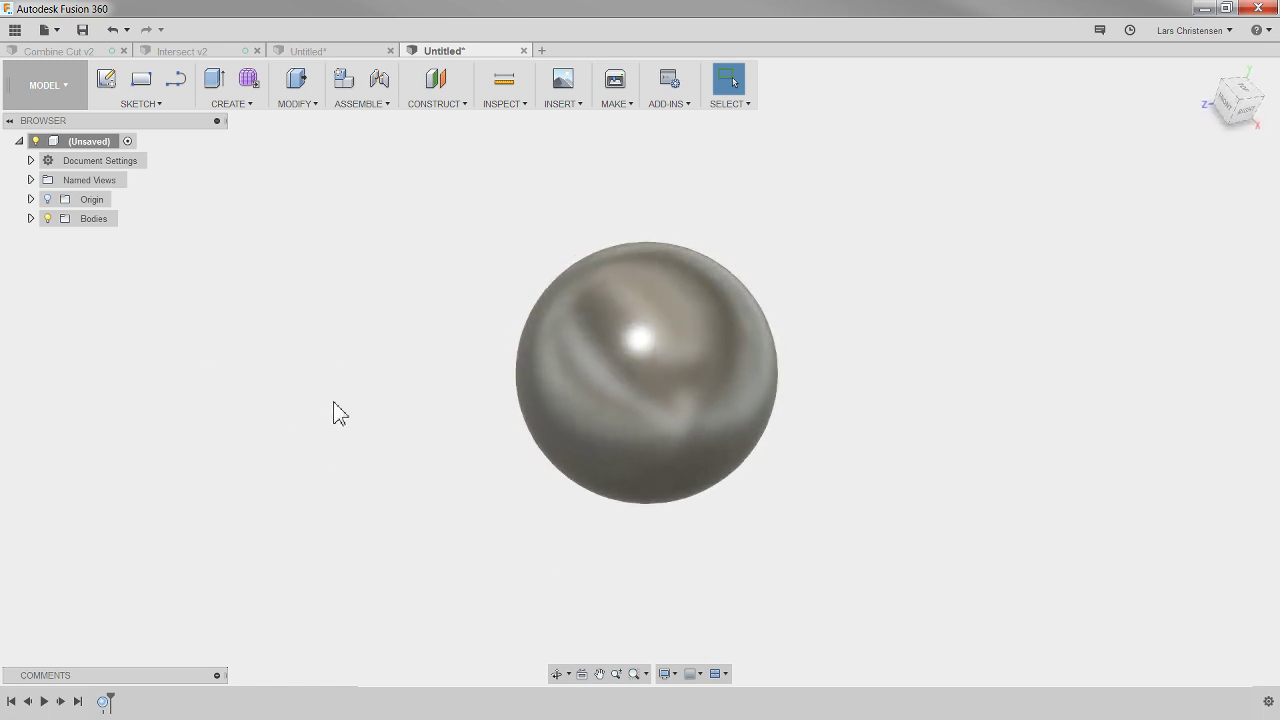
Sketch an inscribed hexagon on the front plane, to the left of the sphere.
left_click(106, 88)
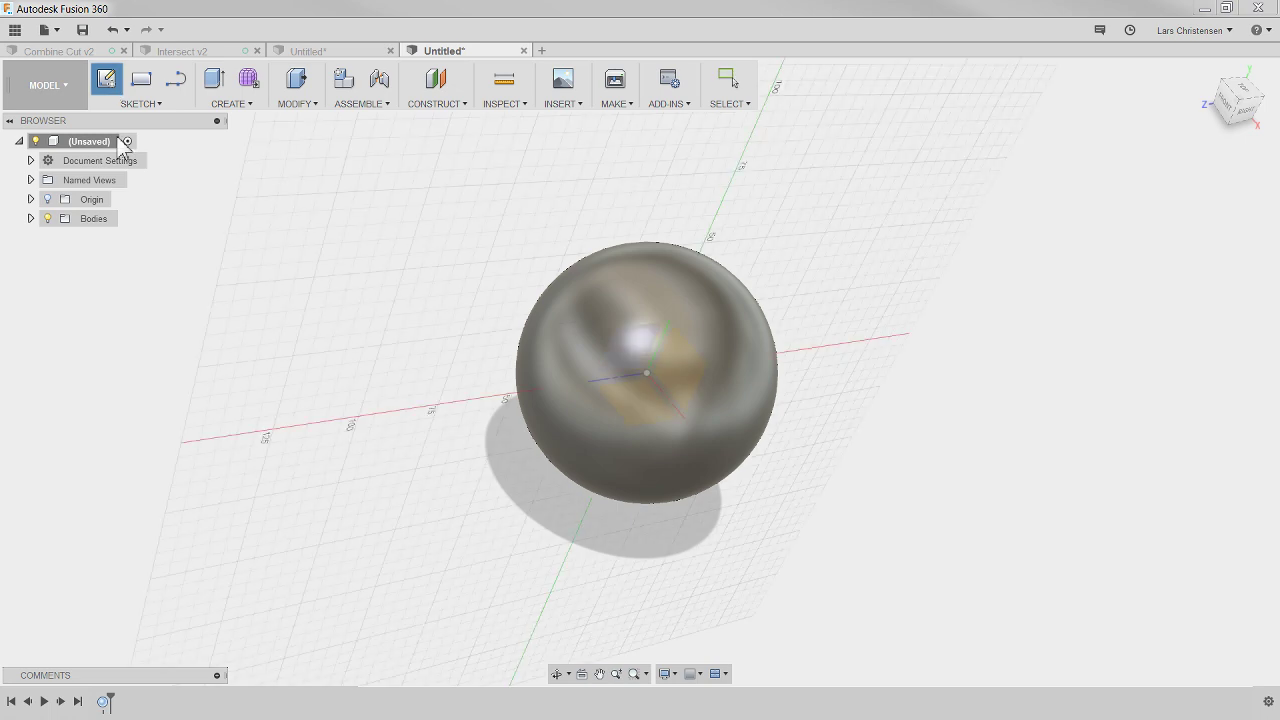
left_click(697, 366)
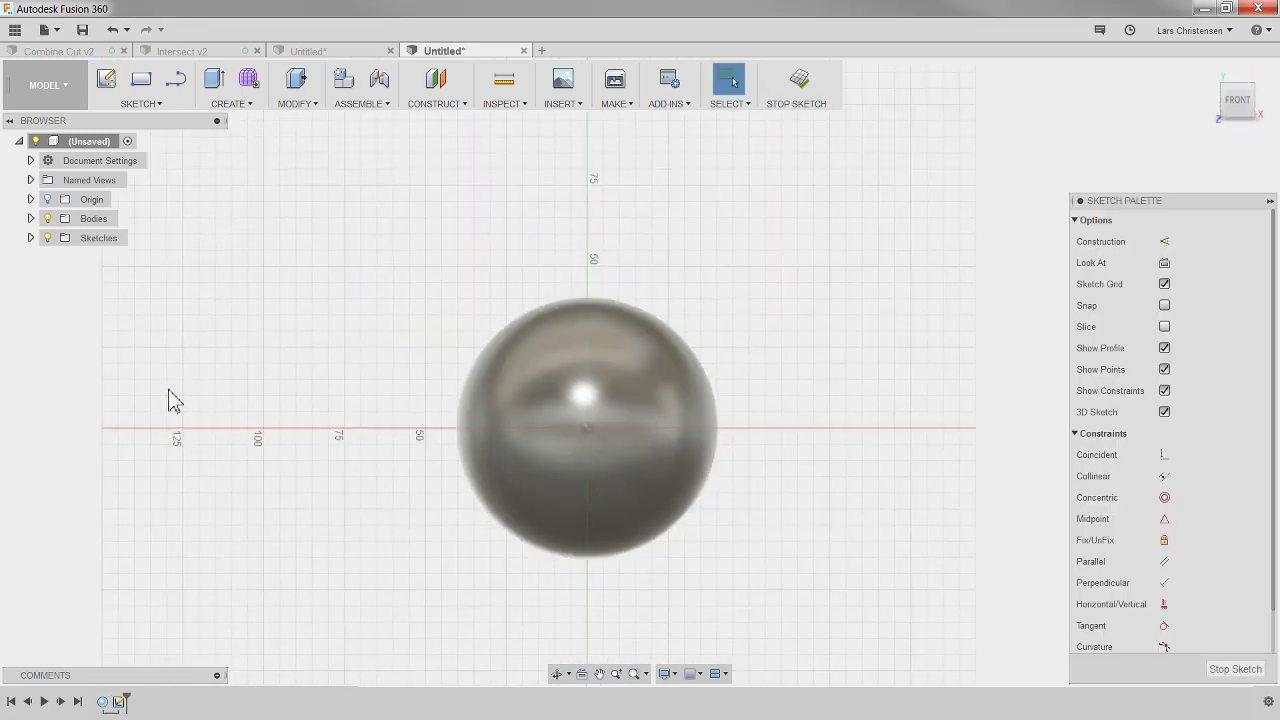
left_click(154, 106)
mouse_move(157, 208)
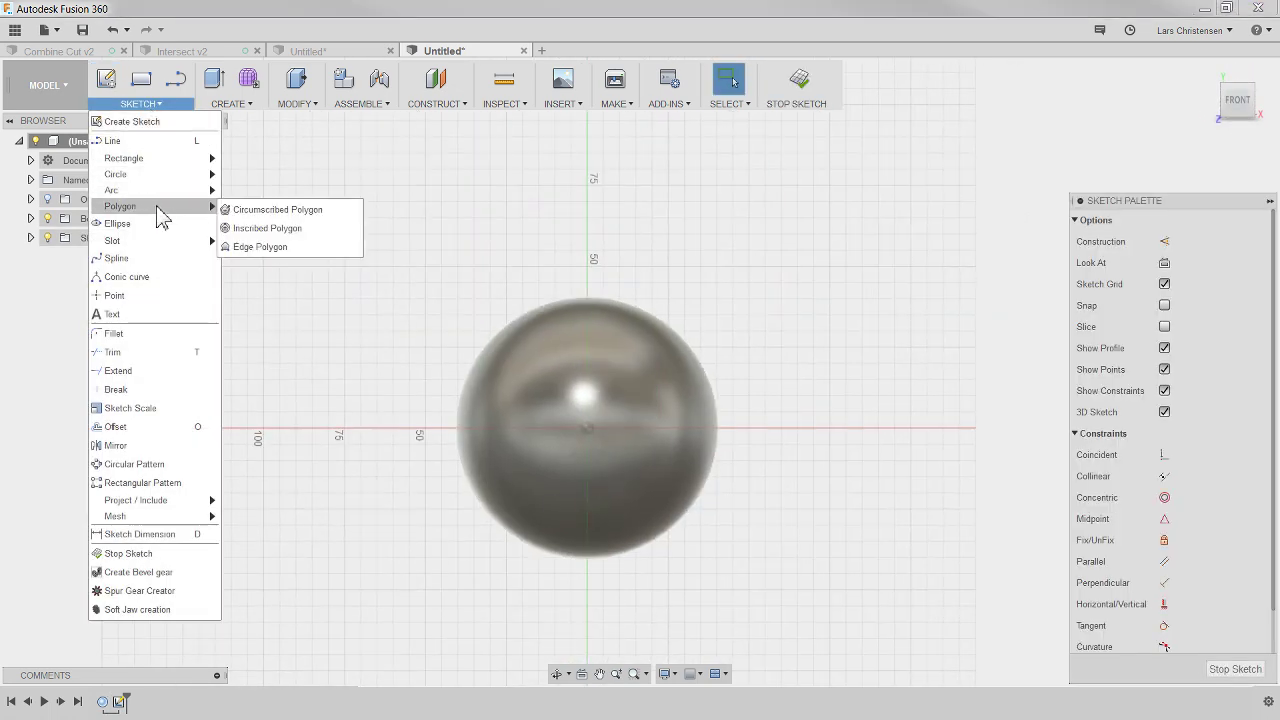
left_click(280, 228)
left_click(258, 366)
left_click(310, 276)
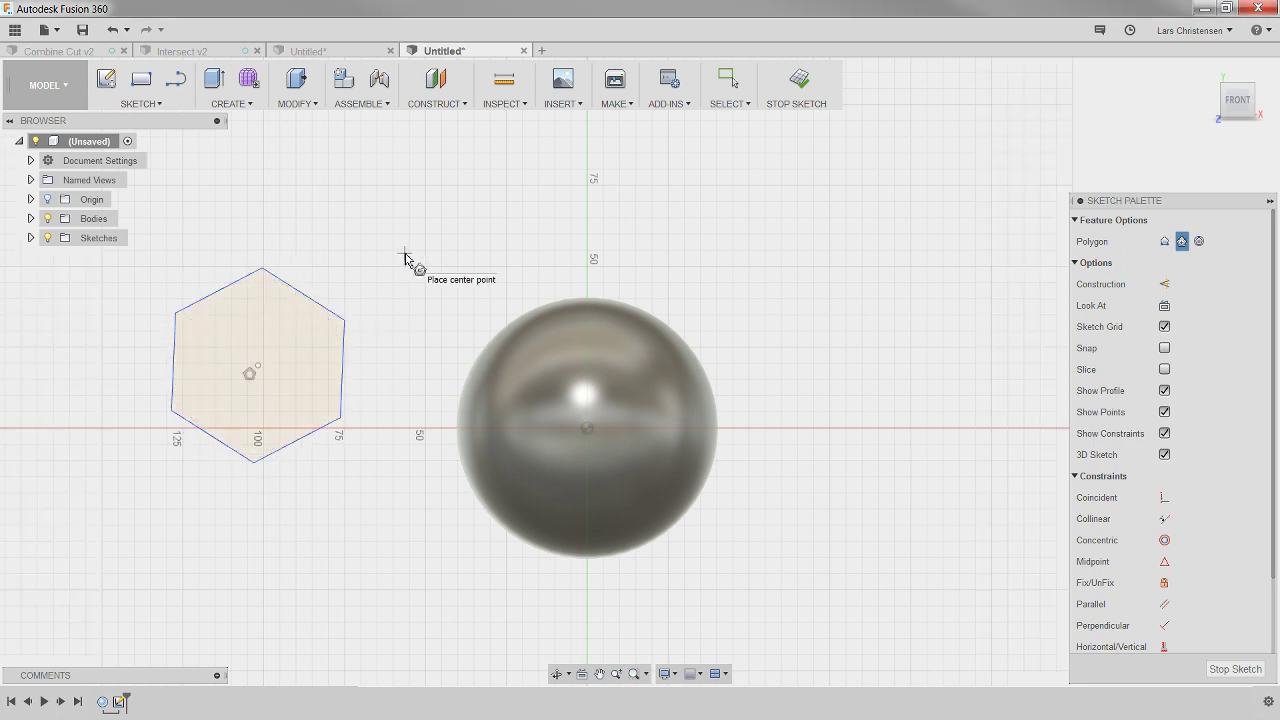
key("Escape")
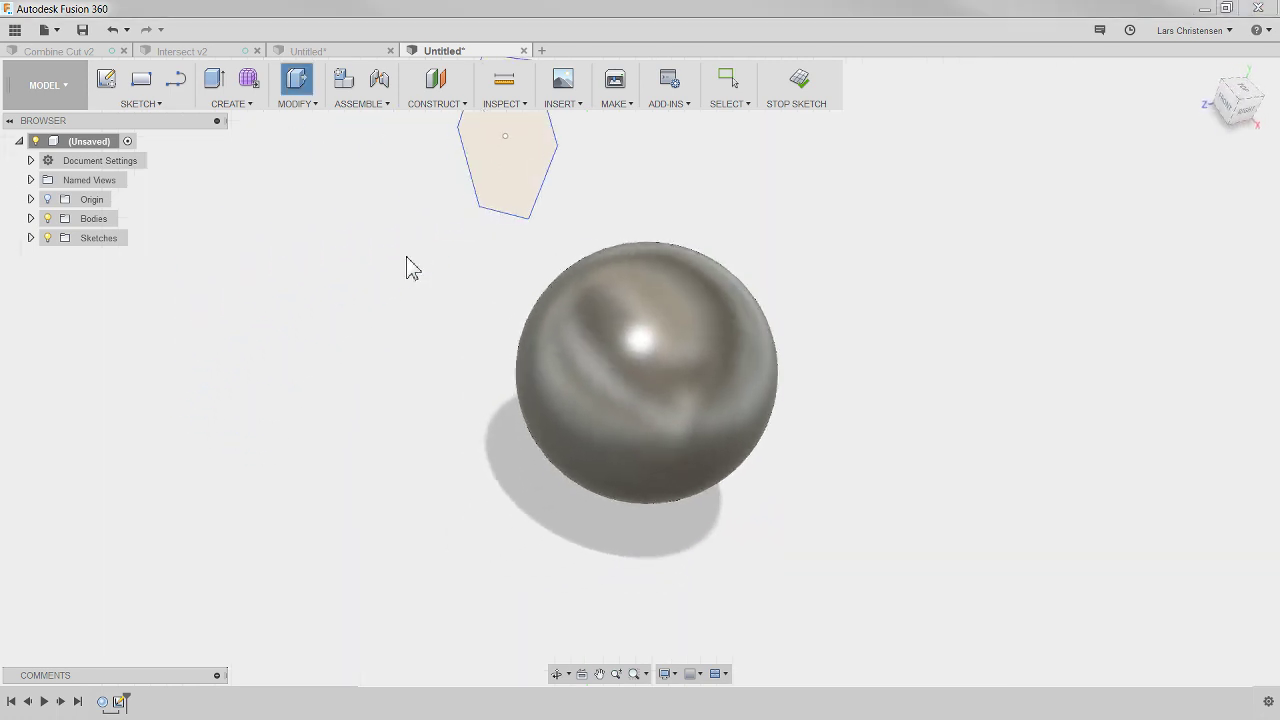
Extrude the hexagon profile into a long hexagonal prism.
scroll(391, 406, "down", 2)
left_click(458, 296)
middle_click_drag(391, 229, 335, 285, "shift")
left_click_drag(334, 246, 86, 260)
left_click(1197, 388)
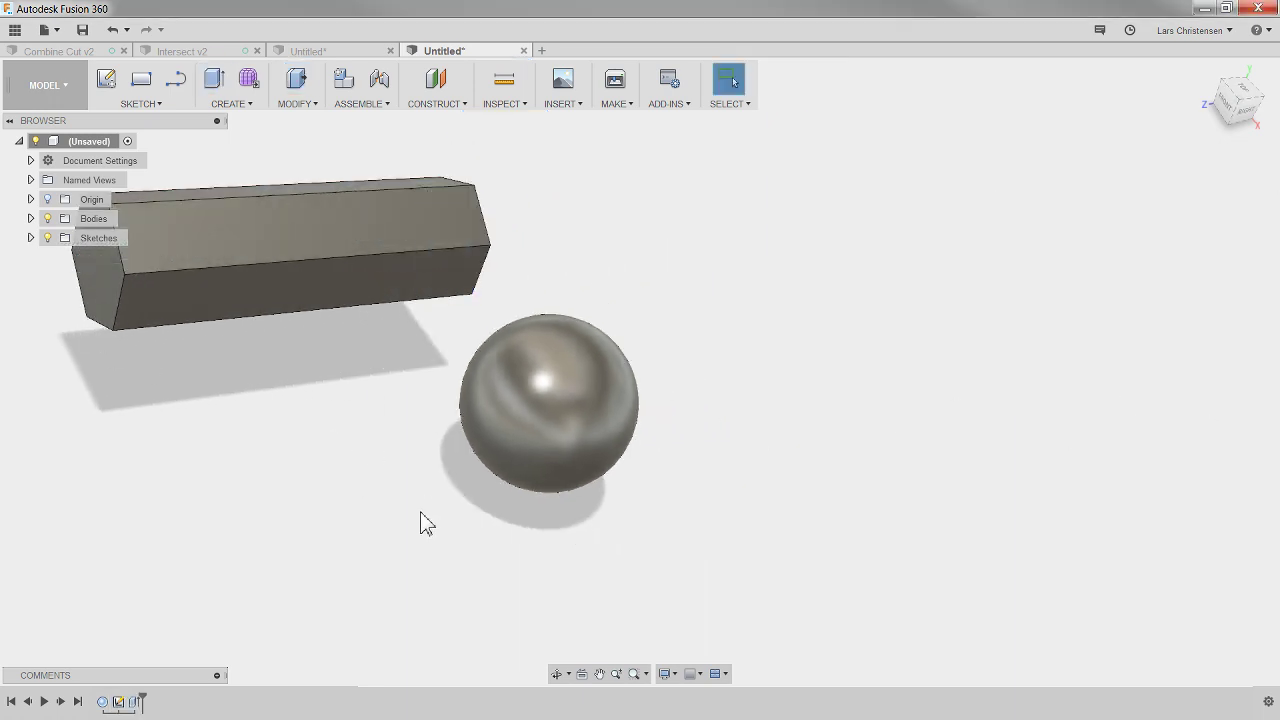
middle_click_drag(420, 513, 690, 408, "shift")
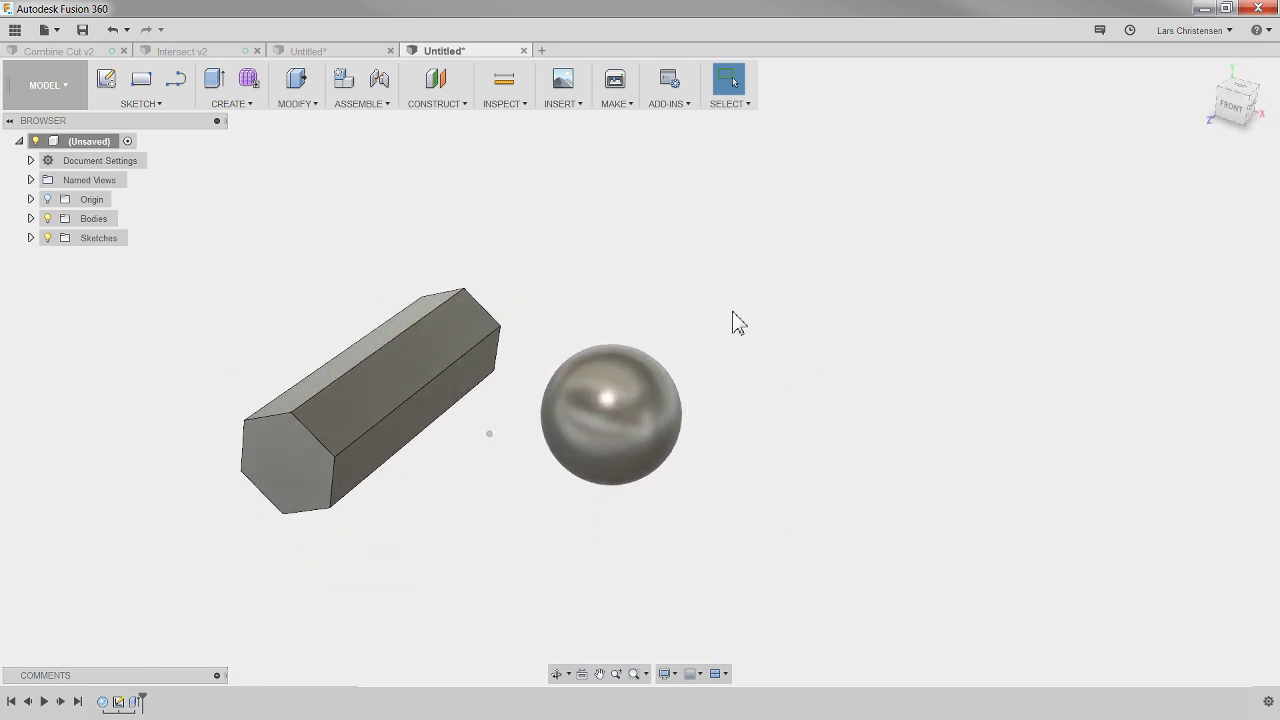
Move the sphere up and over so it sinks into the top of the prism.
right_click(828, 257)
left_click(760, 266)
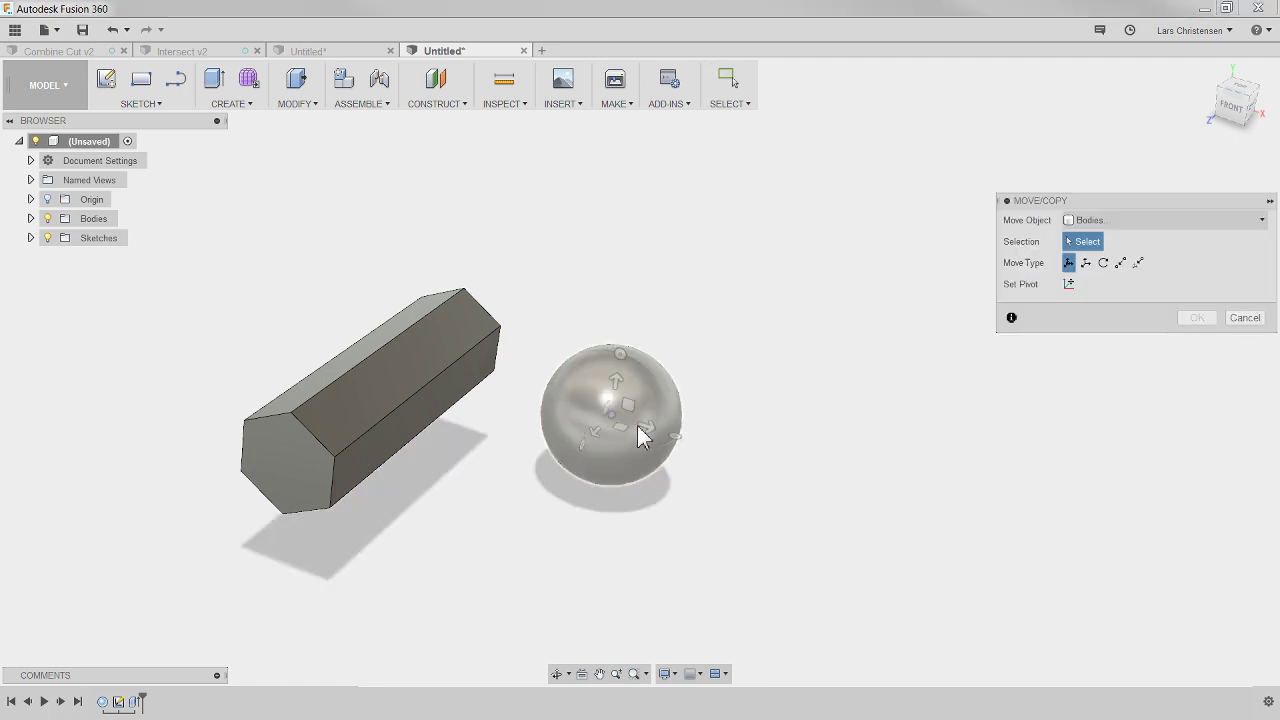
left_click(640, 435)
left_click_drag(617, 381, 415, 325)
middle_click_drag(597, 400, 523, 354, "shift")
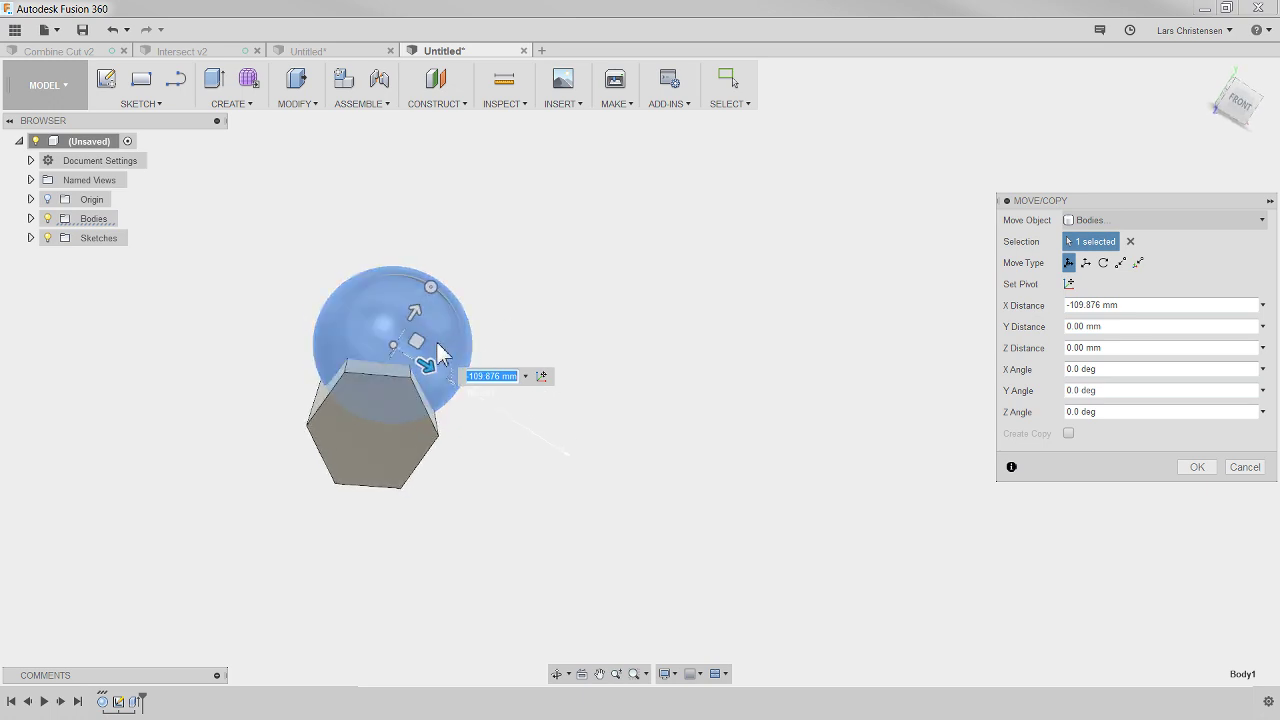
mouse_move(440, 352)
middle_mouse_down("shift")
mouse_move(466, 371)
mouse_move(434, 389)
mouse_move(574, 431)
mouse_move(377, 394)
mouse_move(391, 397)
mouse_move(443, 297)
mouse_move(423, 406)
middle_mouse_up("shift")
left_click(1197, 467)
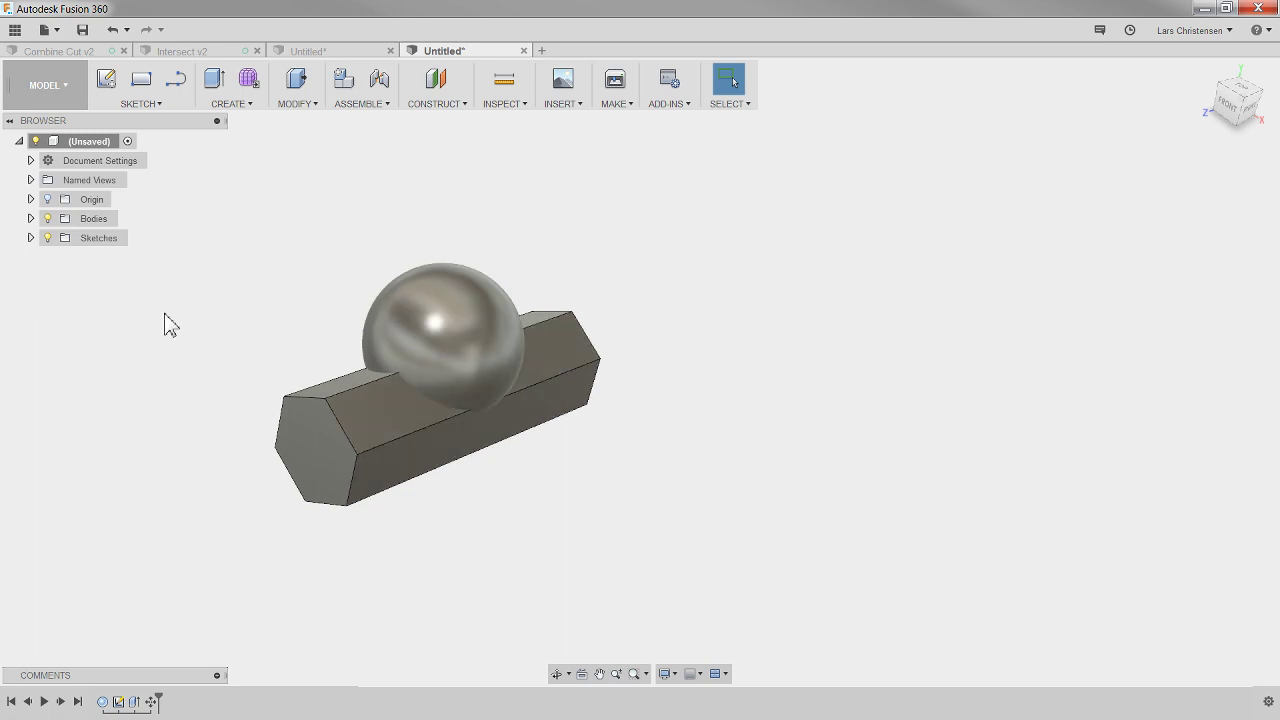
Check the browser's bodies: Body1 is the sphere, Body2 the hexagonal prism.
left_click(30, 218)
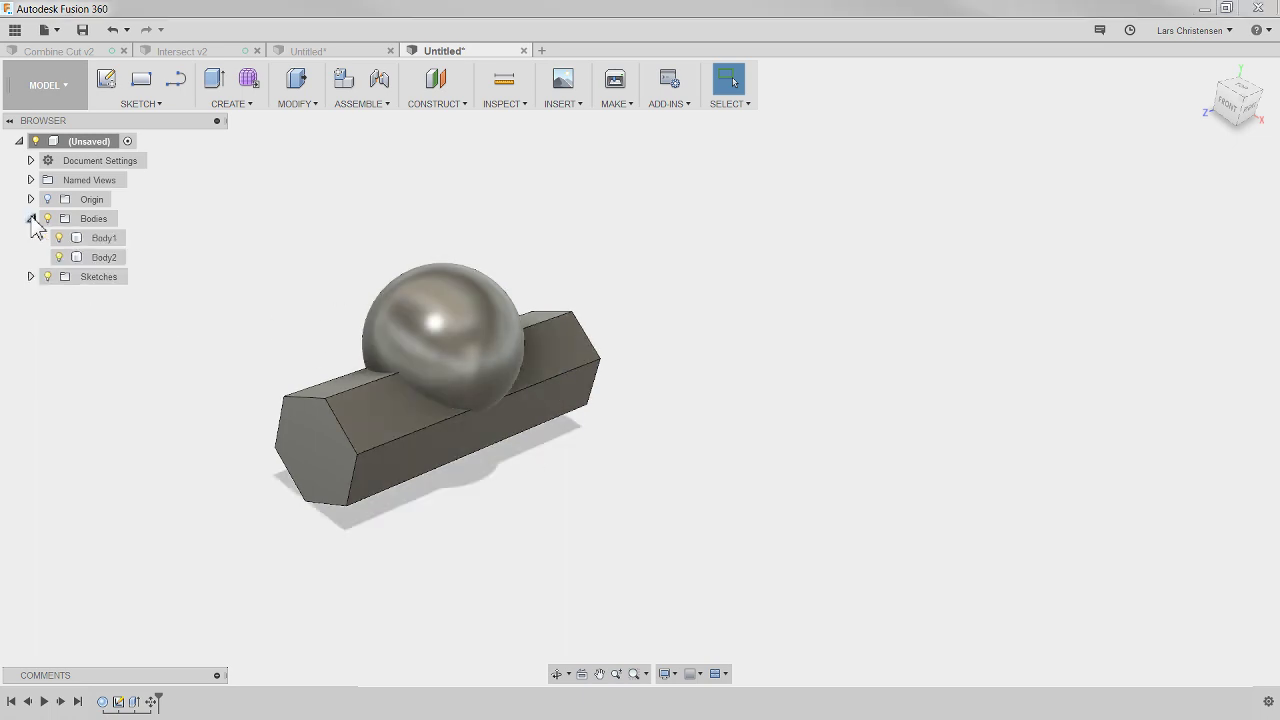
left_click(102, 238)
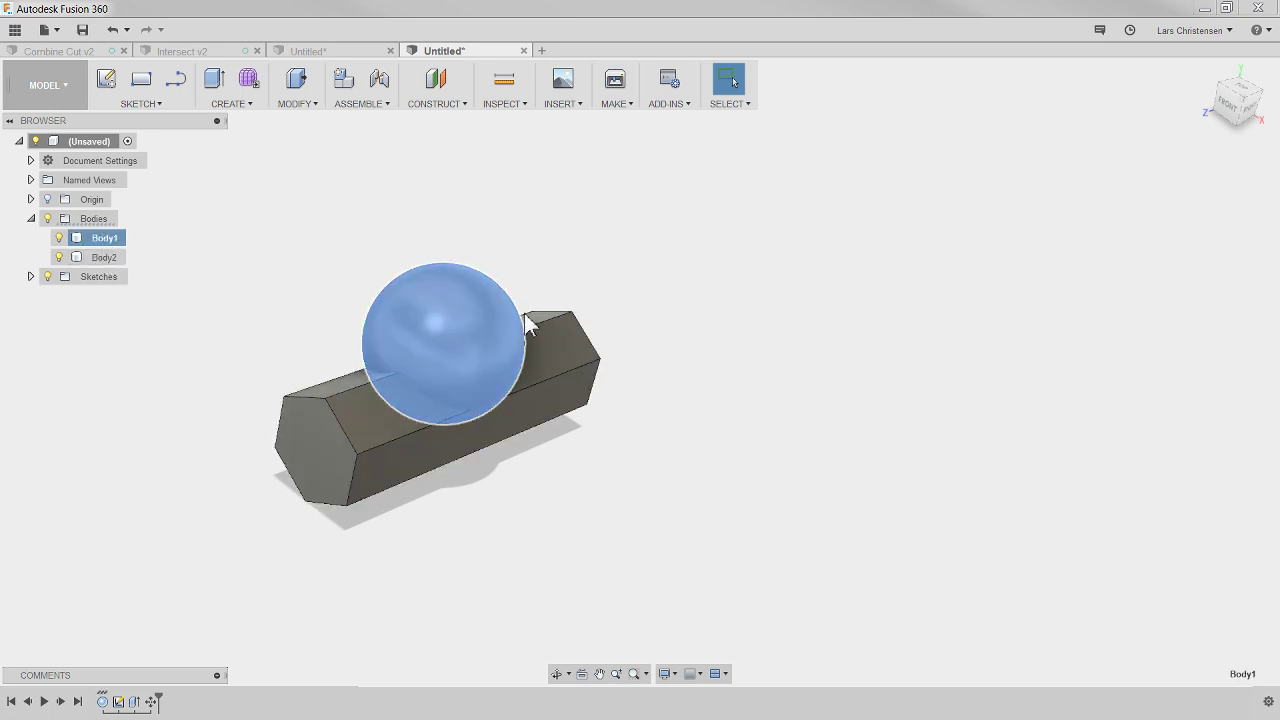
left_click(106, 257)
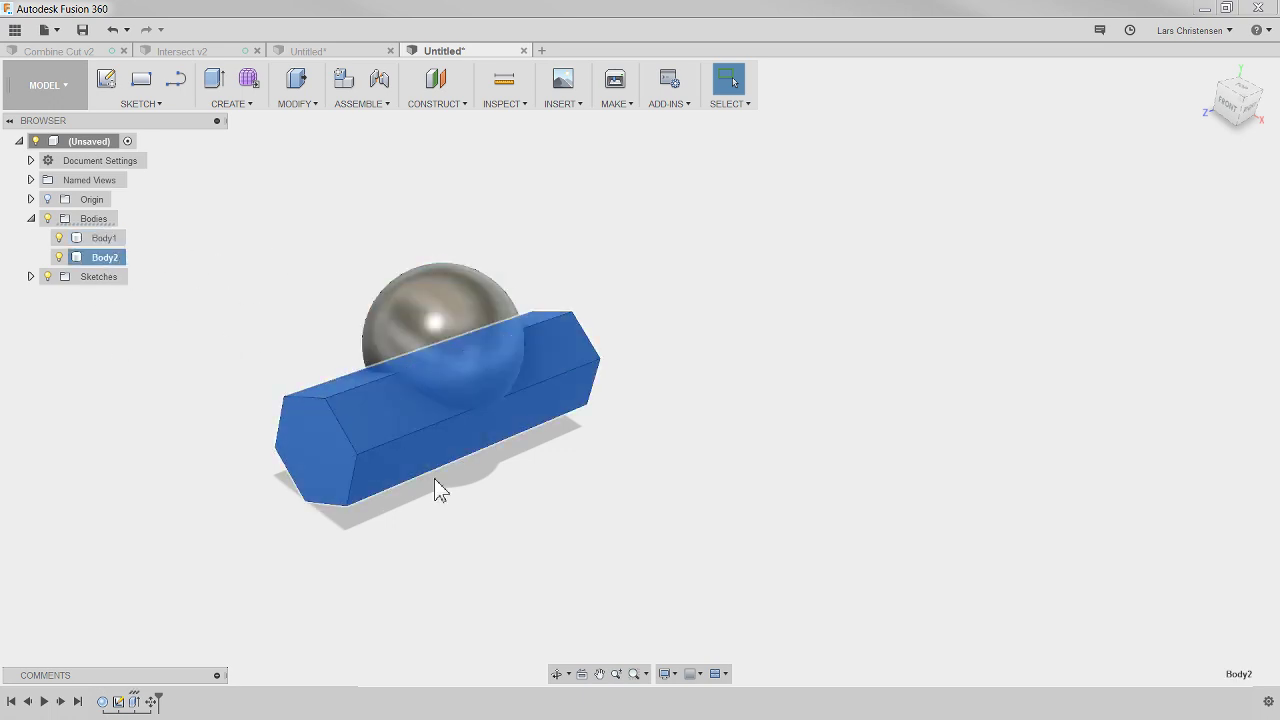
middle_click_drag(437, 489, 129, 414, "shift")
left_click(191, 289)
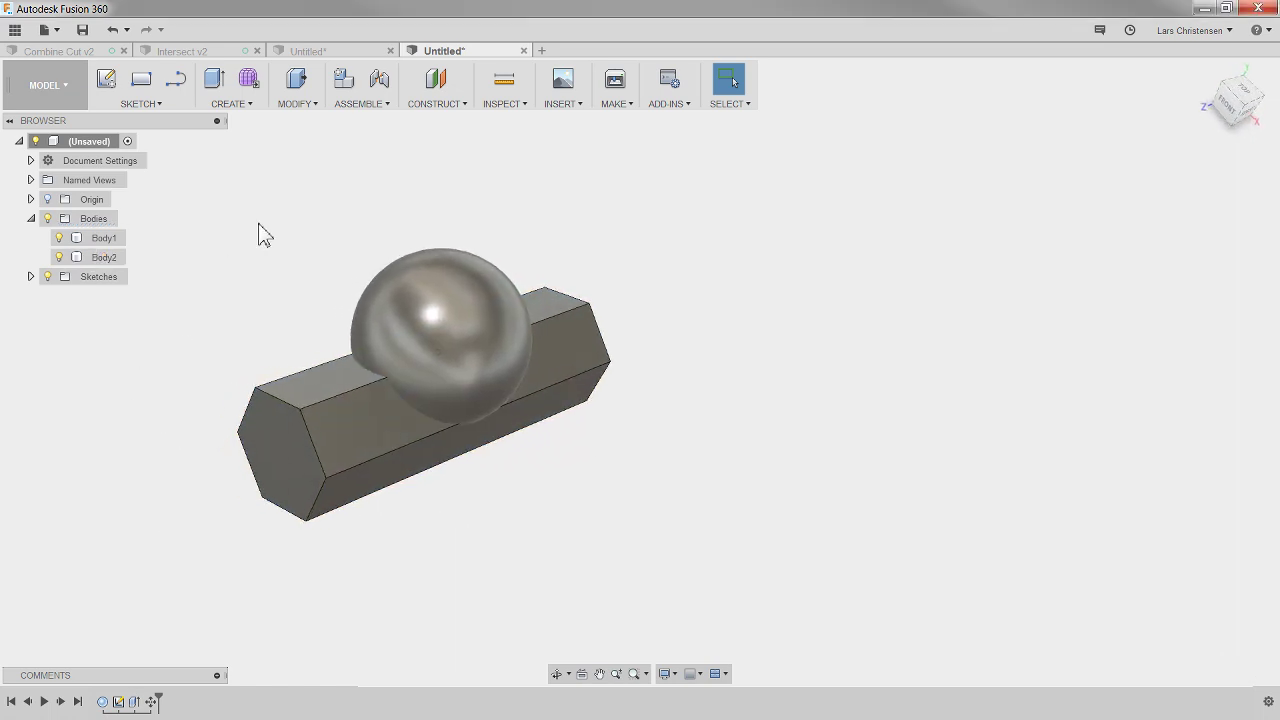
Join the hexagonal prism (tool) onto the sphere (target) with Combine, leaving only Body1.
left_click(295, 104)
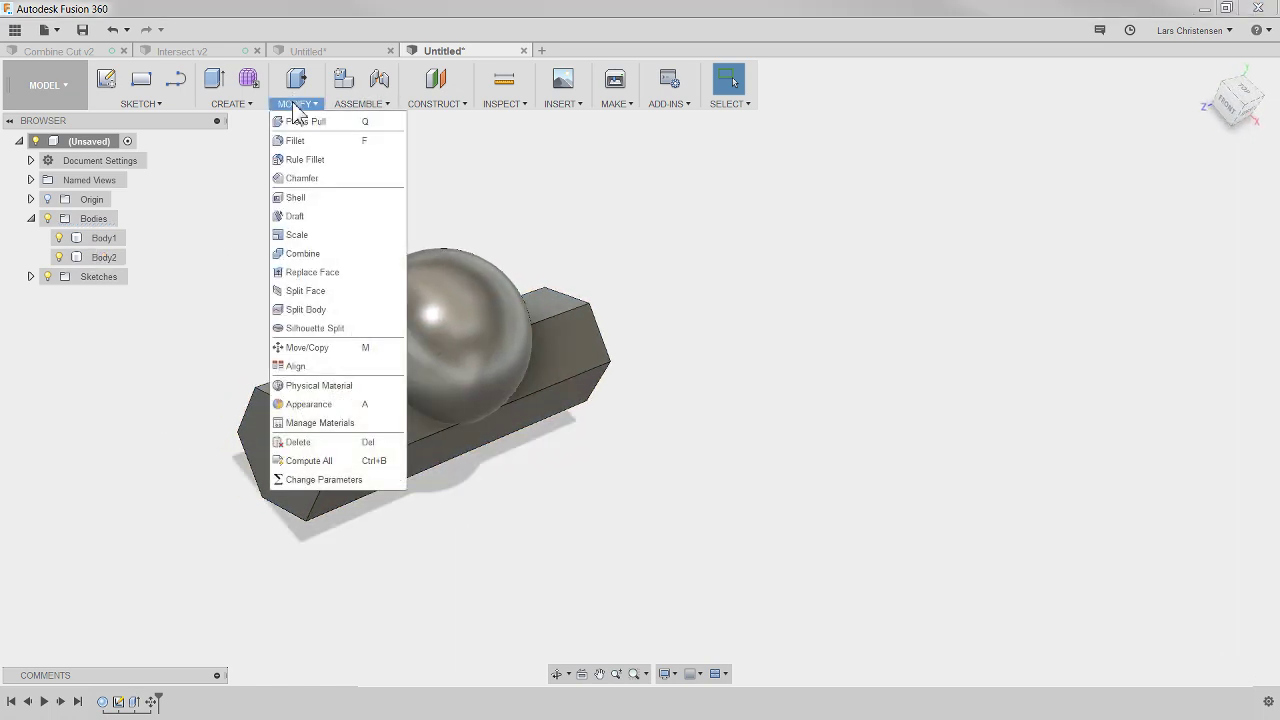
left_click(303, 259)
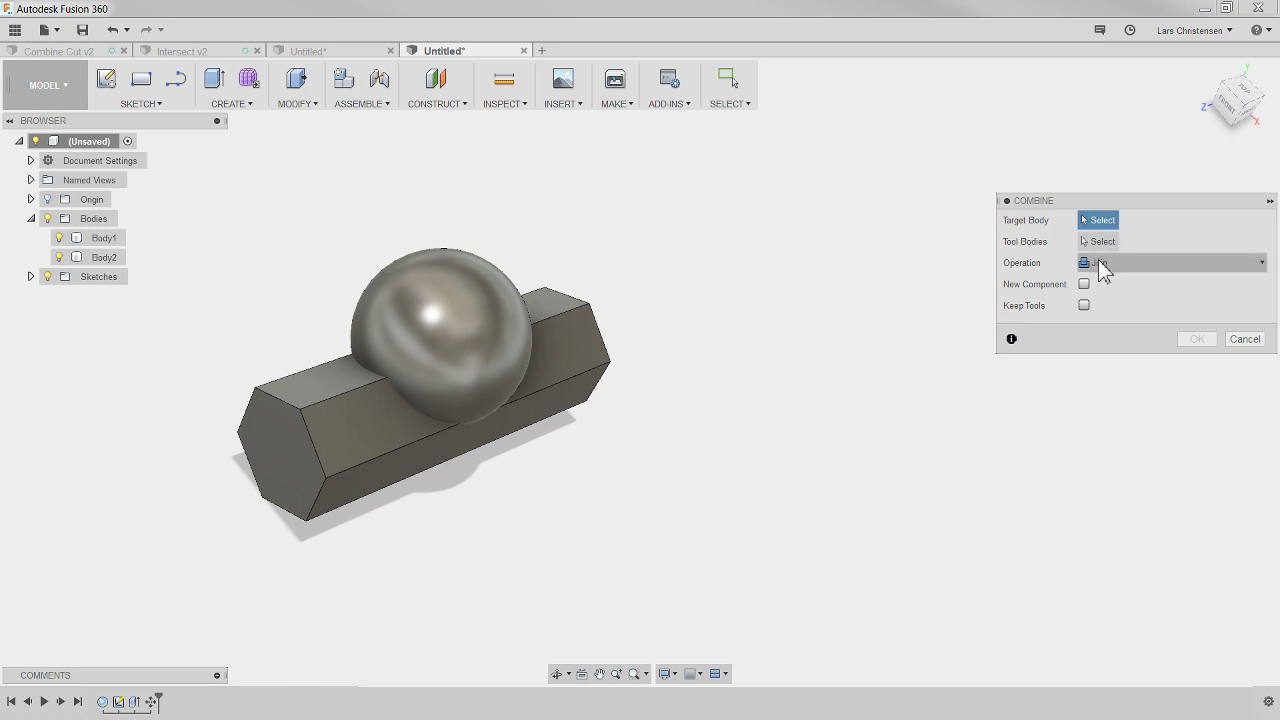
left_click(448, 305)
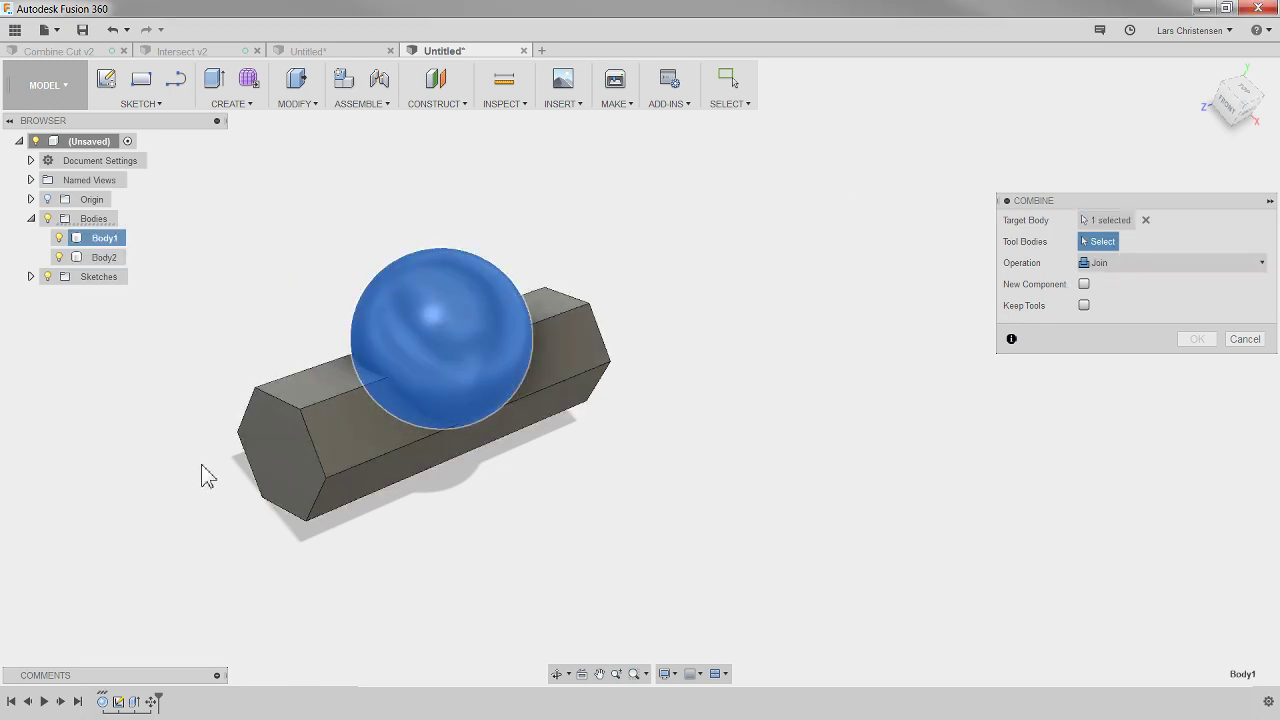
left_click(298, 450)
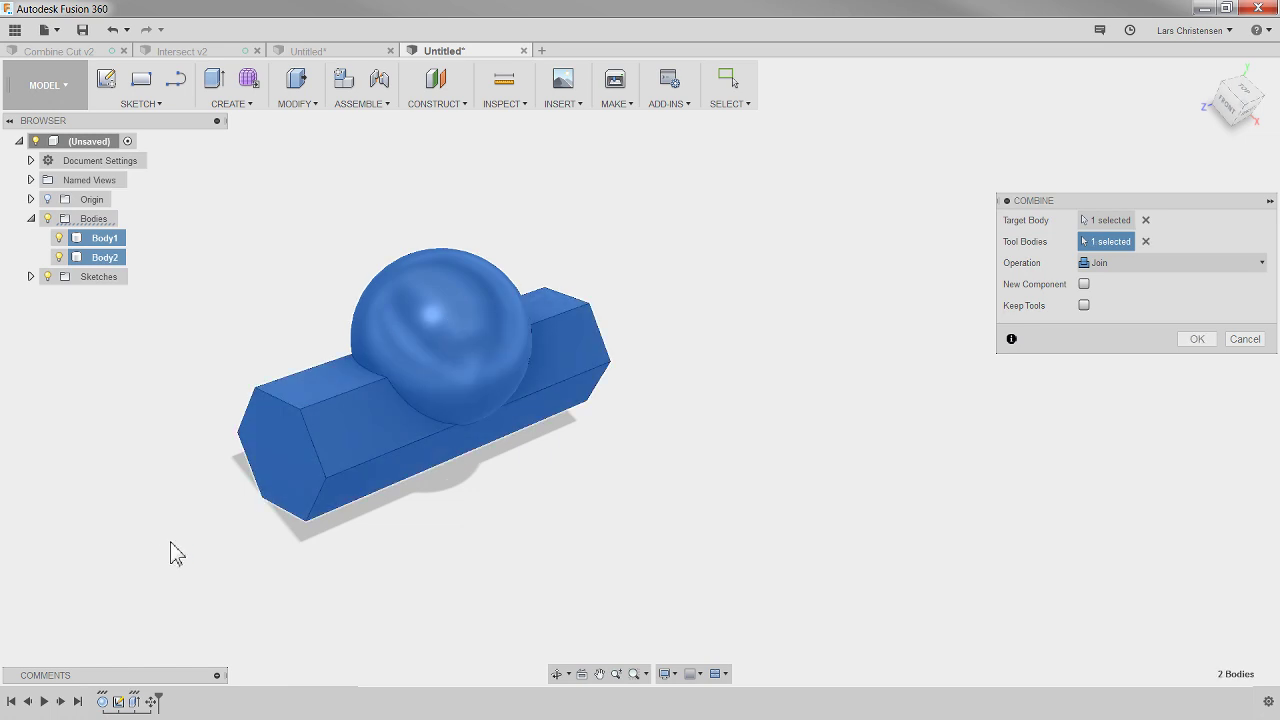
left_click(1197, 339)
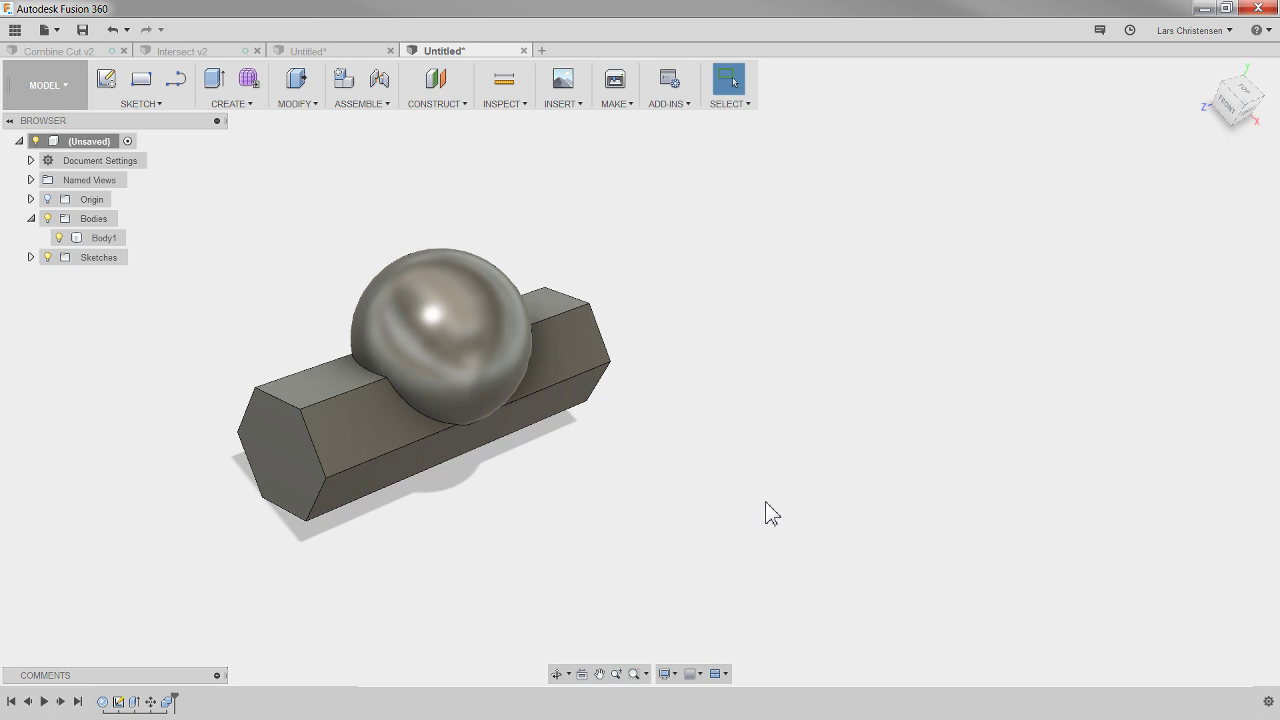
middle_click_drag(766, 503, 770, 530, "shift")
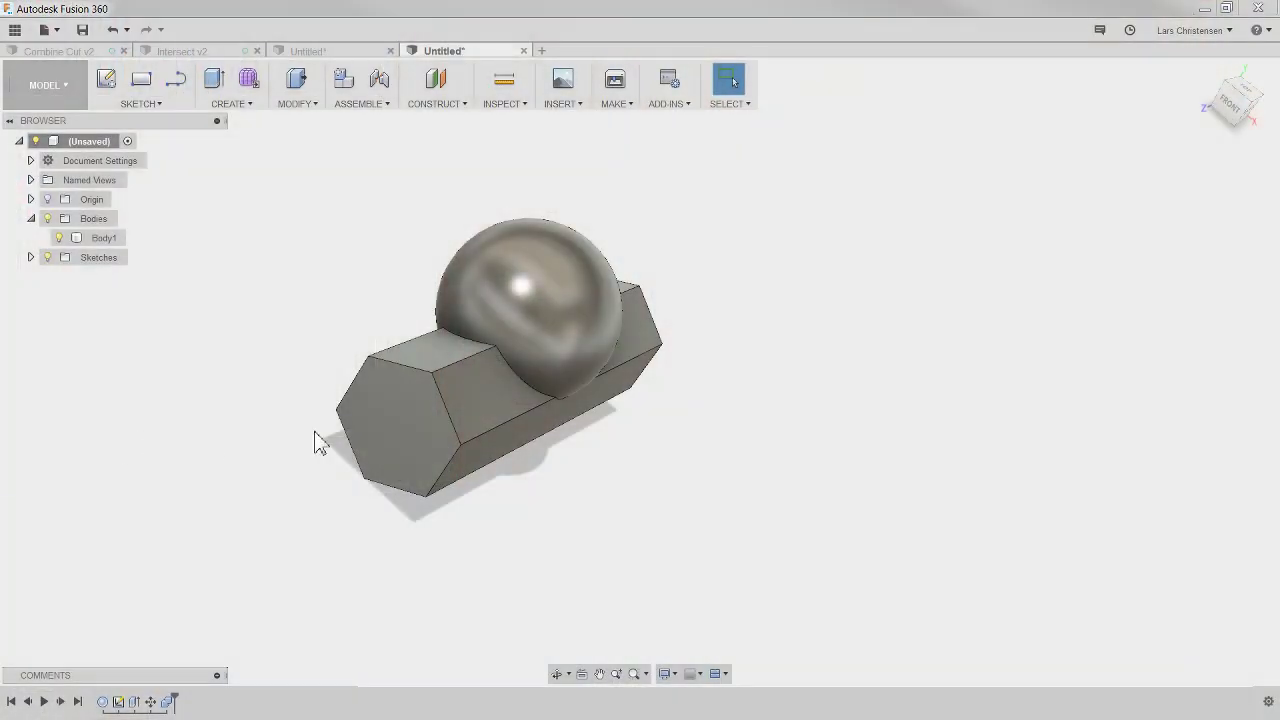
Reopen the Combine feature from the timeline for editing, keeping Join as the operation.
right_click(172, 703)
left_click(212, 586)
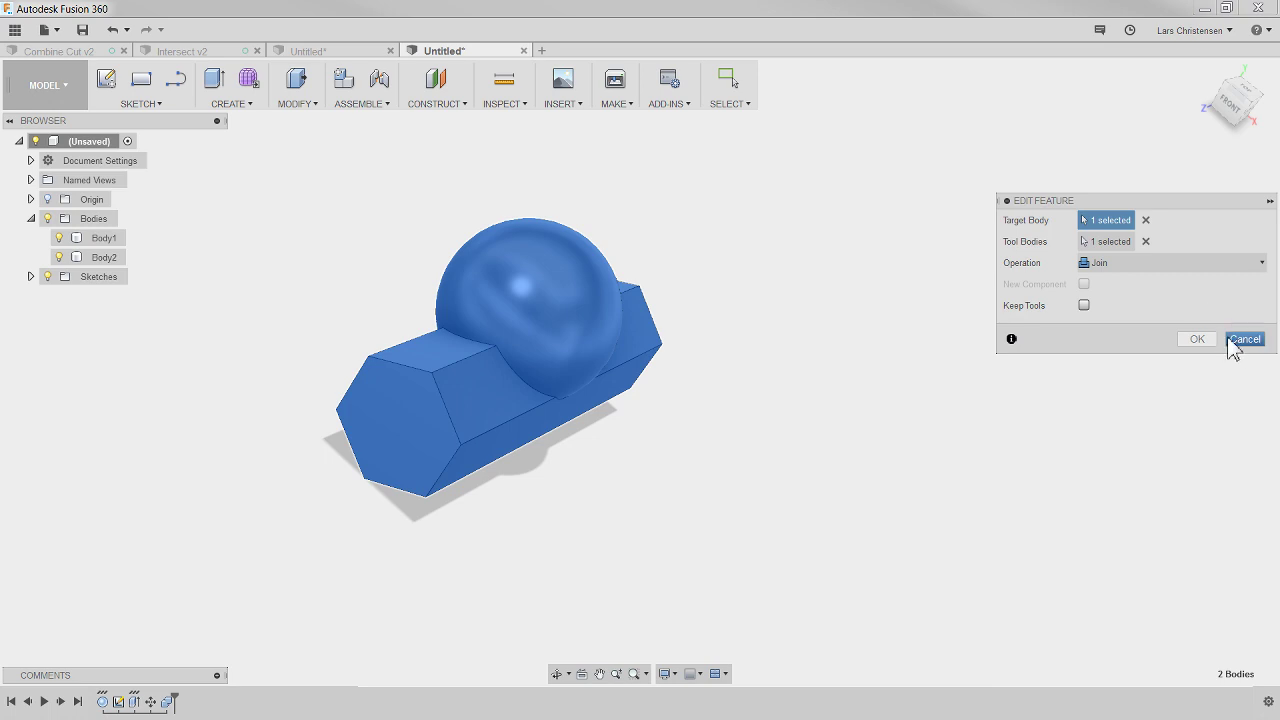
left_click(1143, 265)
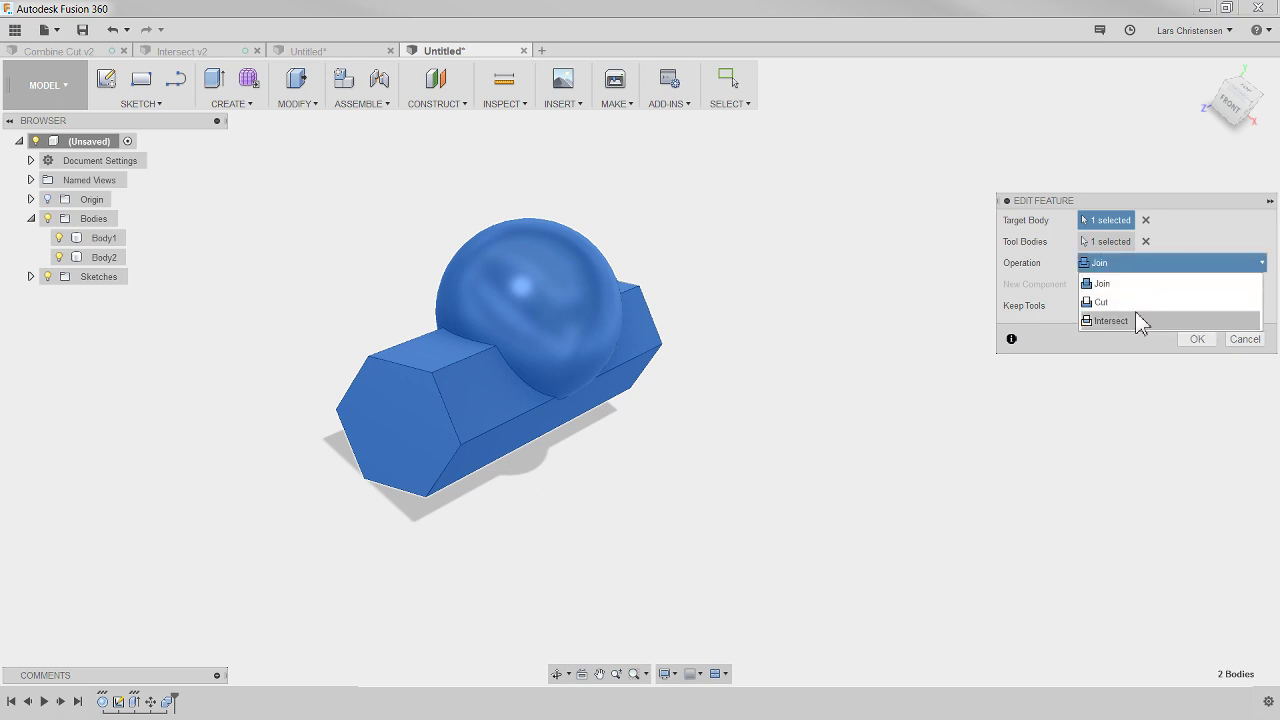
left_click(1182, 236)
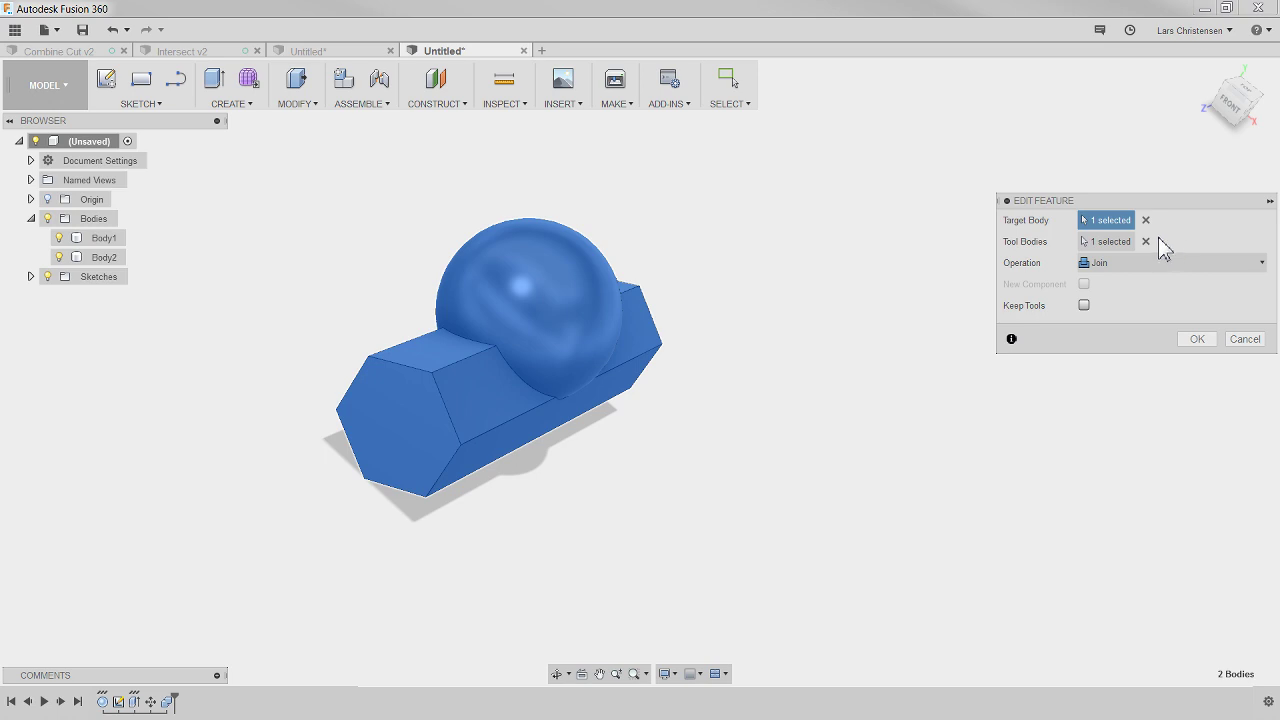
Clear the Target Body and Tool Body selections in the Combine dialog.
left_click(1101, 264)
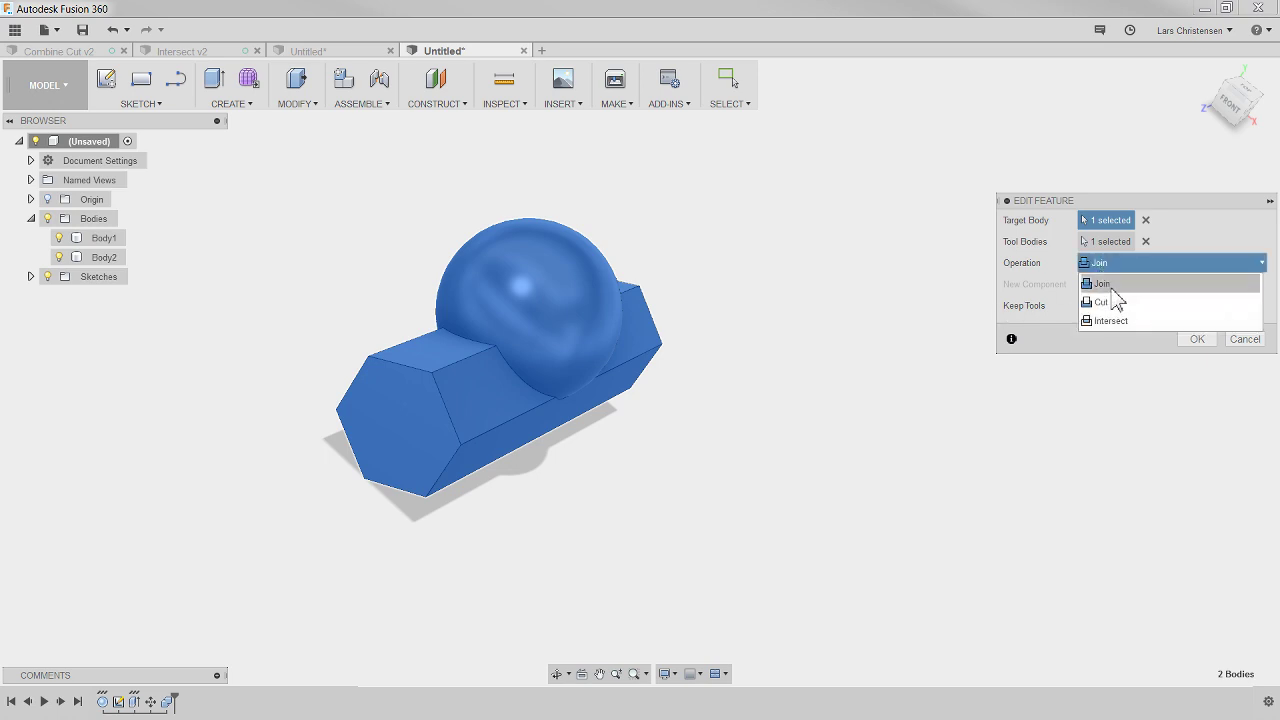
left_click(1146, 221)
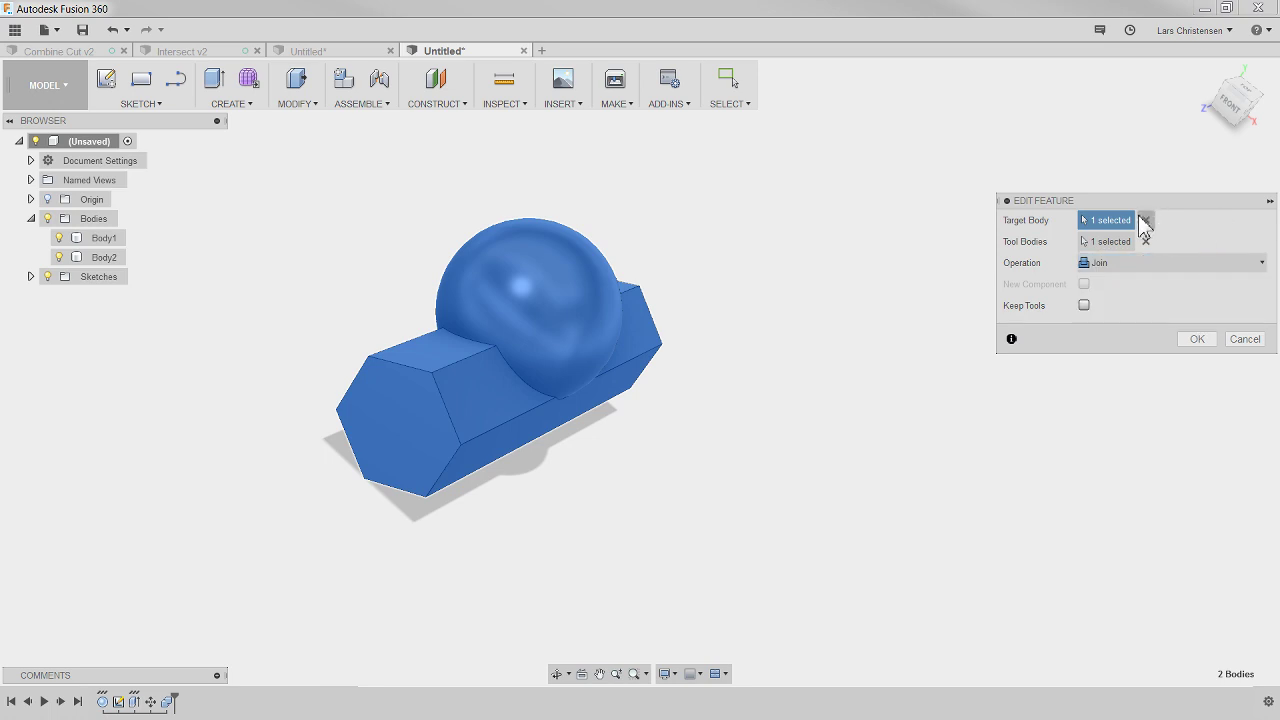
left_click(1146, 220)
left_click(1146, 241)
left_click(1140, 260)
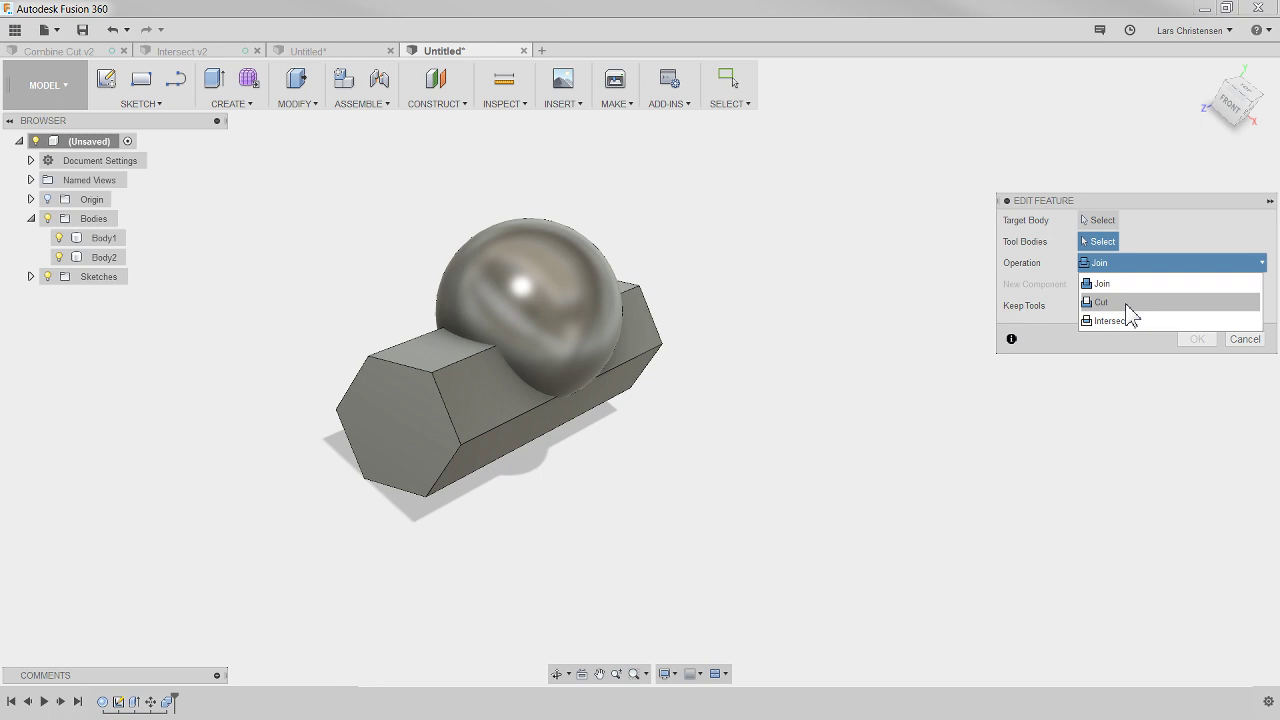
Set Combine to Cut, with the sphere as target and the hexagonal prism as tool, and apply it.
left_click(1125, 303)
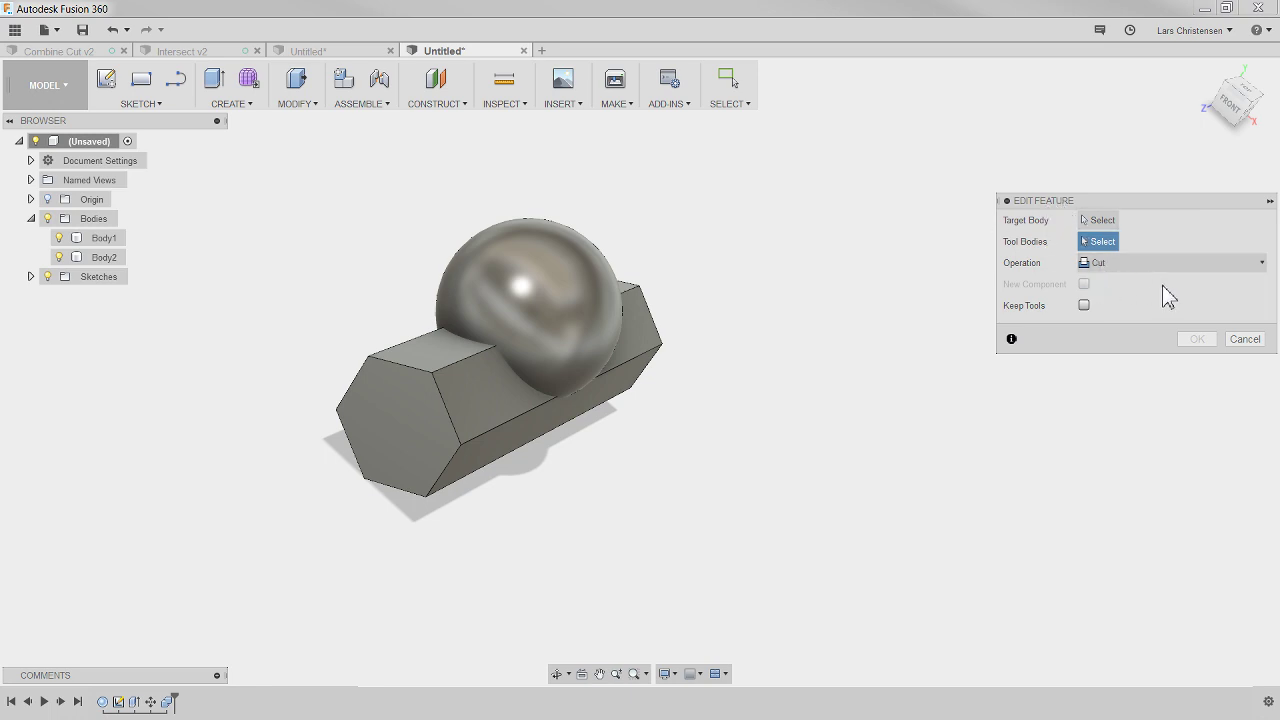
left_click(541, 268)
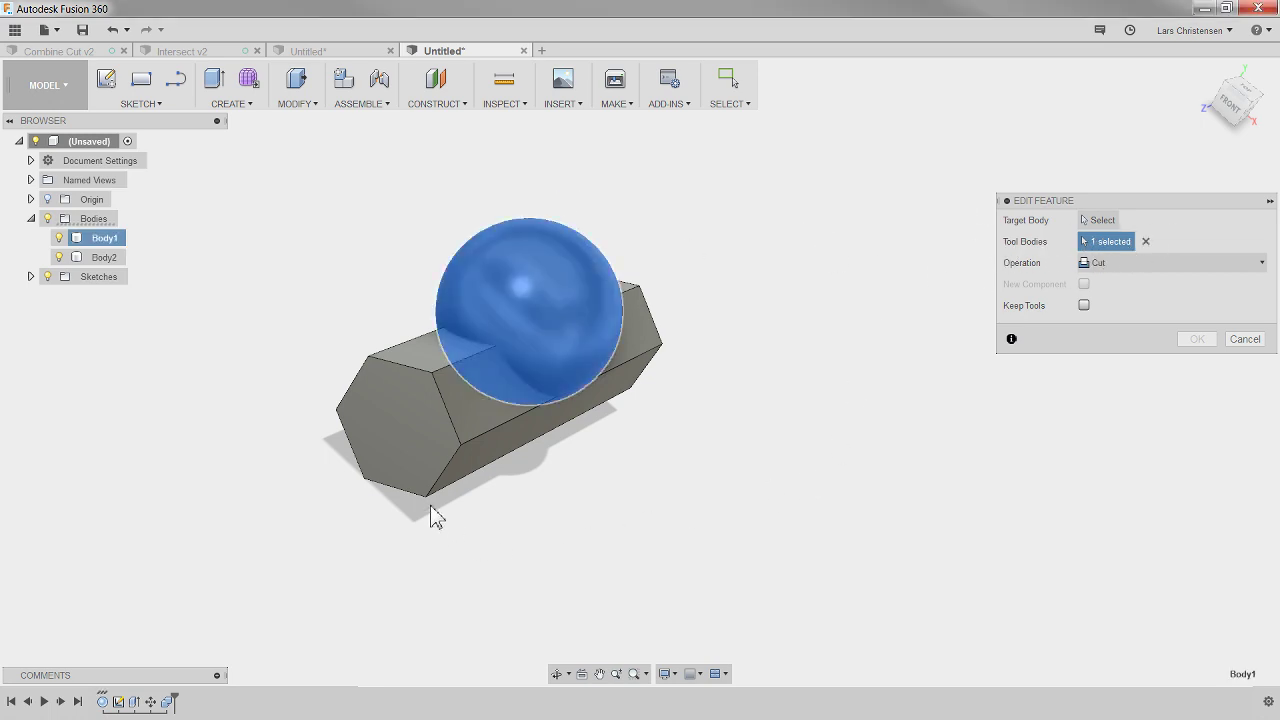
left_click(420, 463)
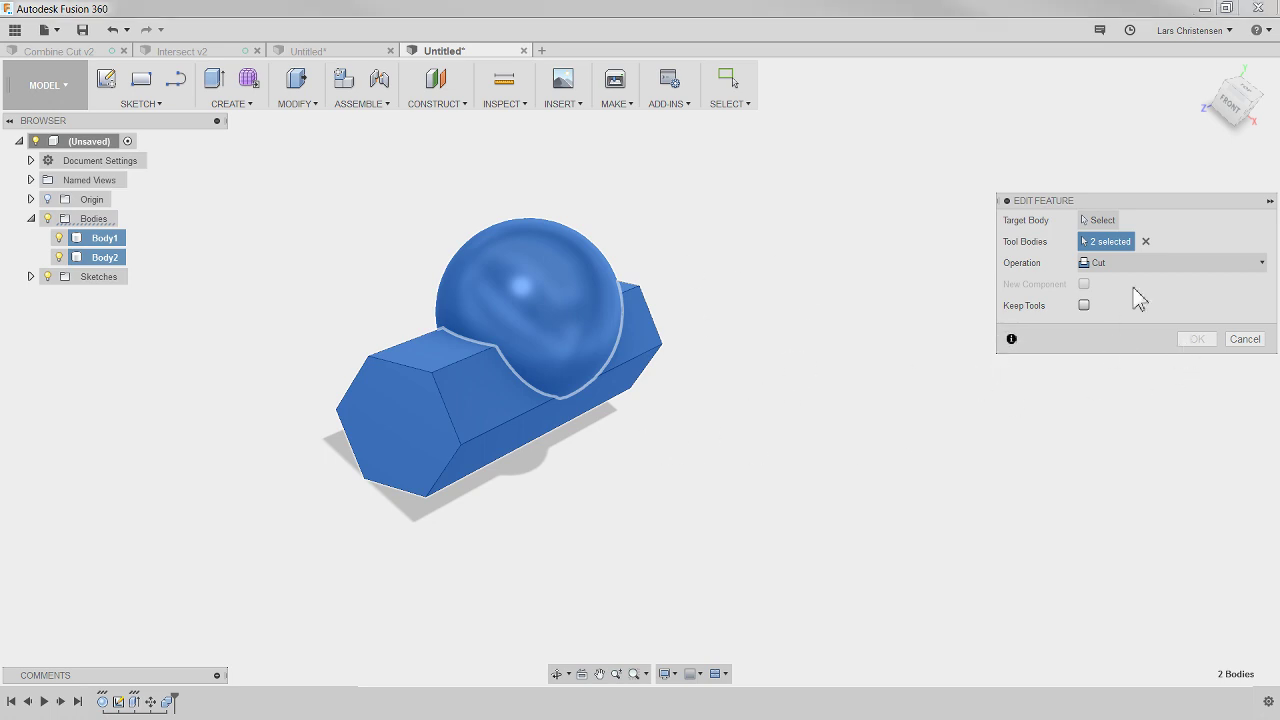
left_click(1110, 221)
left_click(1146, 241)
left_click(1098, 220)
left_click(556, 236)
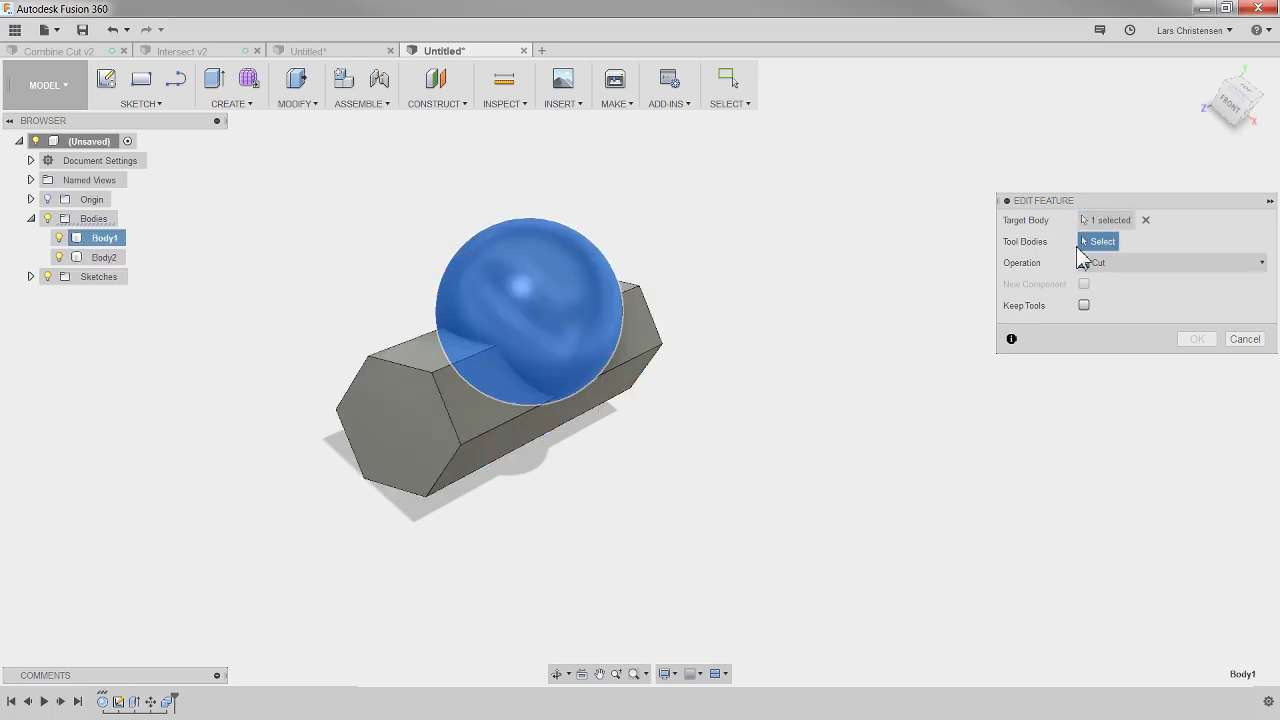
left_click(397, 426)
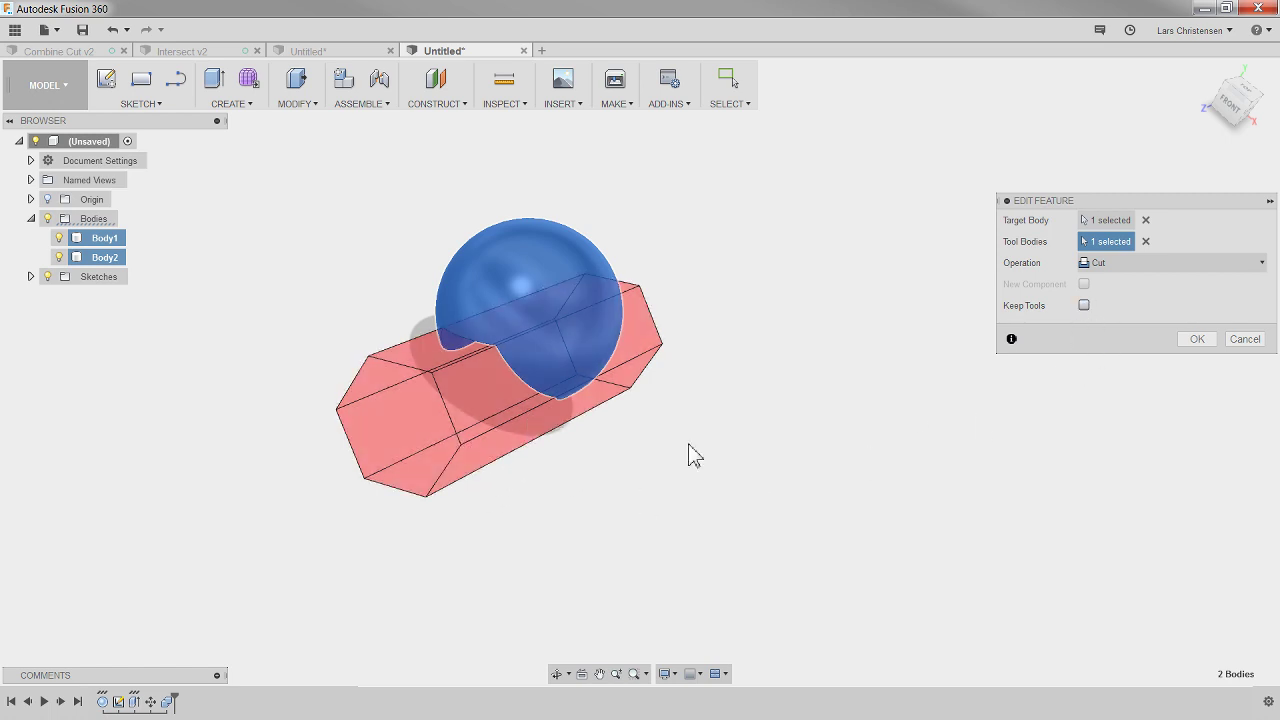
left_click(1084, 306)
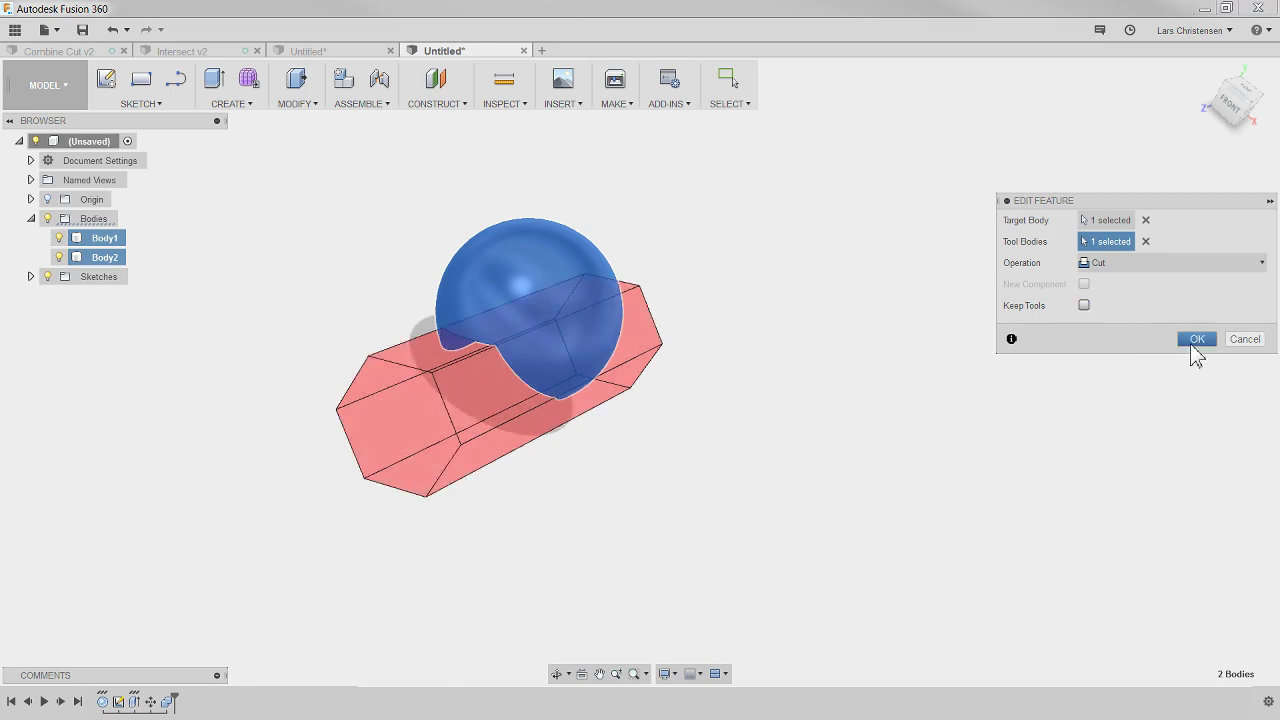
left_click(1196, 340)
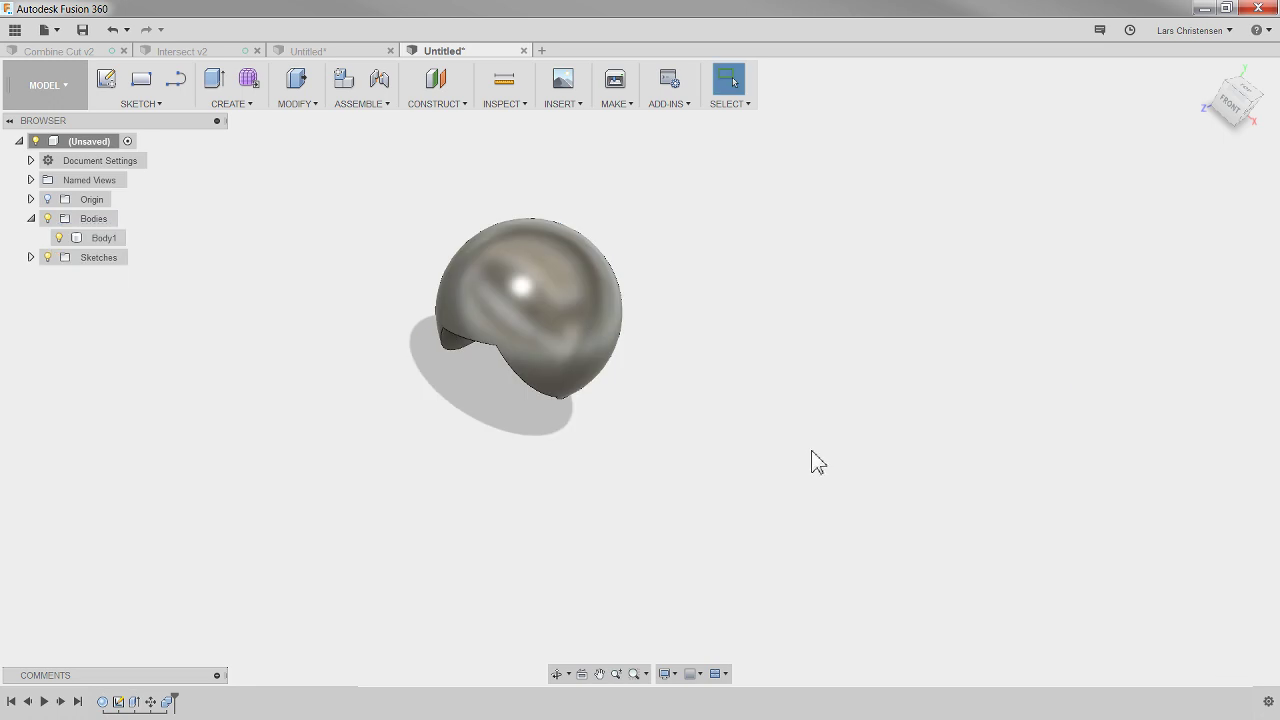
Edit Combine1 and change its operation from Cut to Intersect.
middle_click_drag(817, 462, 423, 443, "shift")
middle_click_drag(637, 403, 221, 716, "shift")
left_click(166, 703)
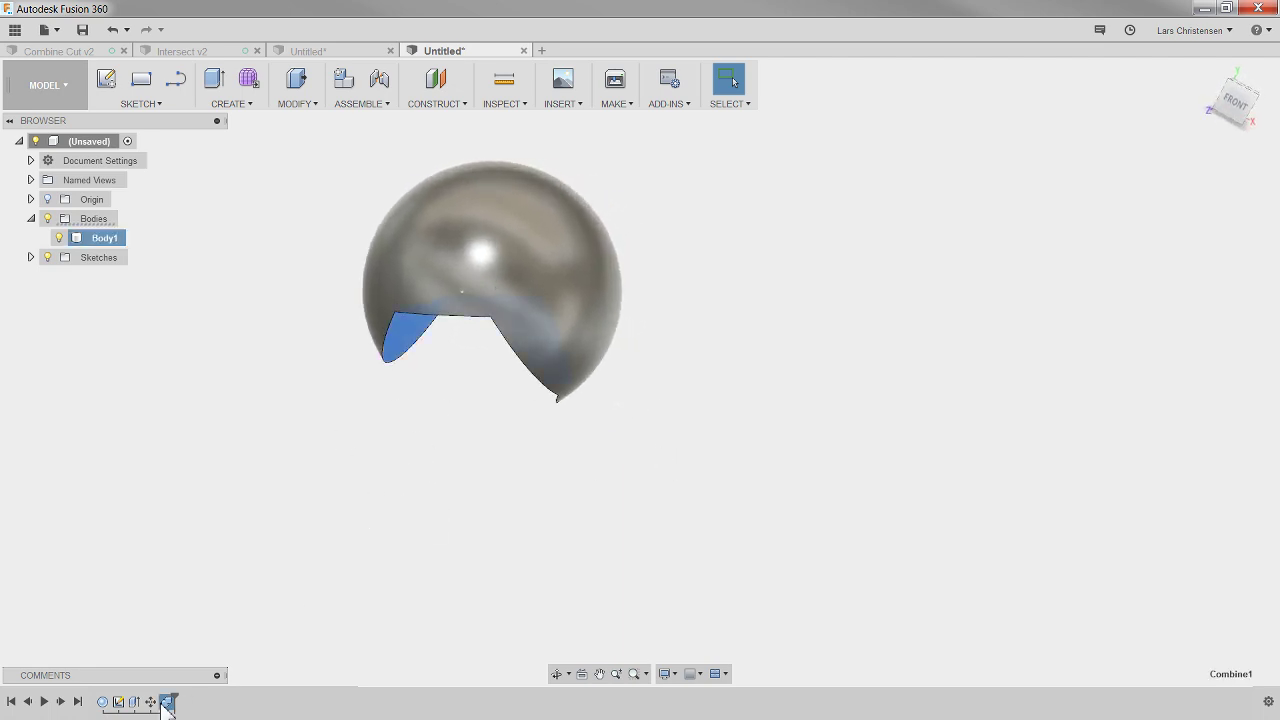
right_click(166, 703)
left_click(210, 569)
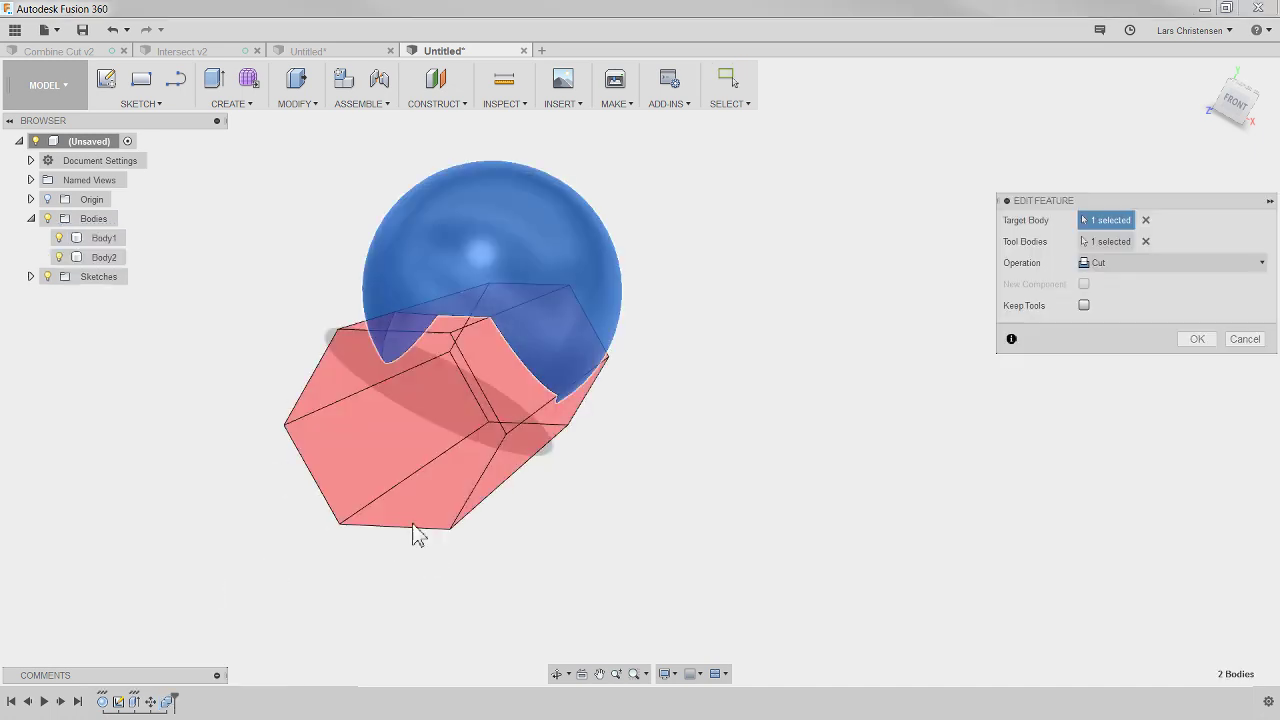
left_click(1144, 265)
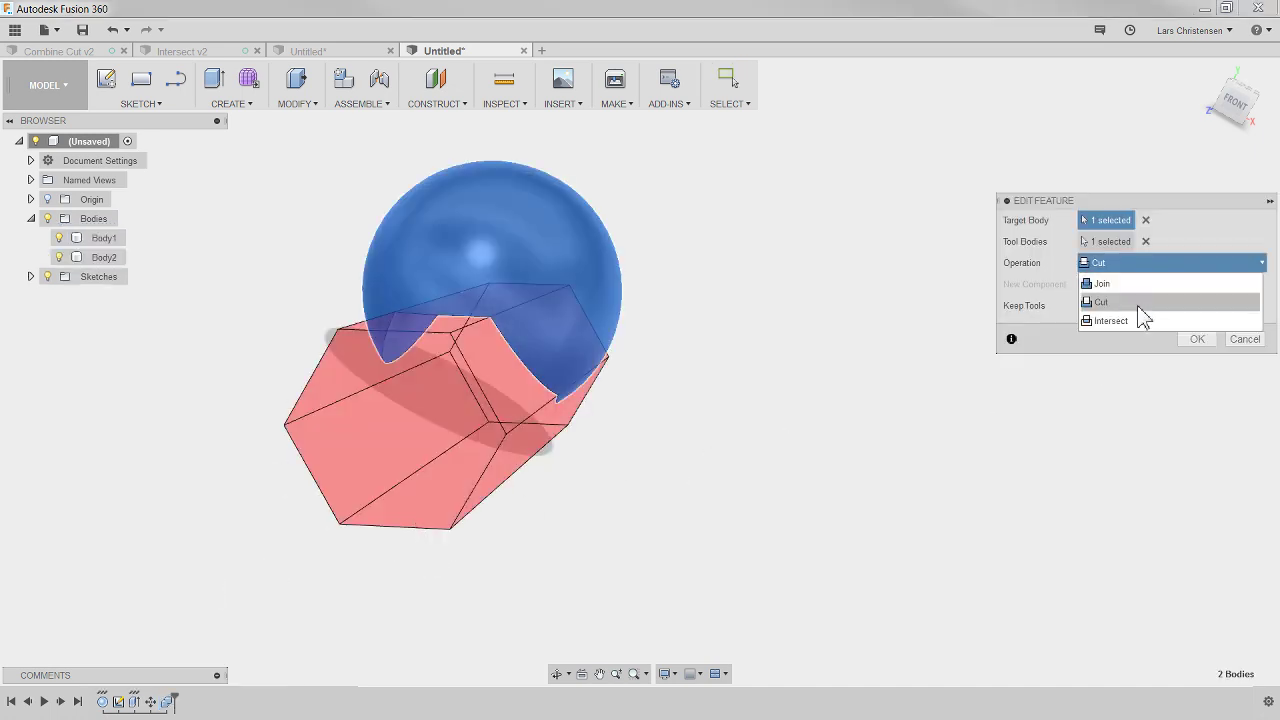
left_click(1132, 321)
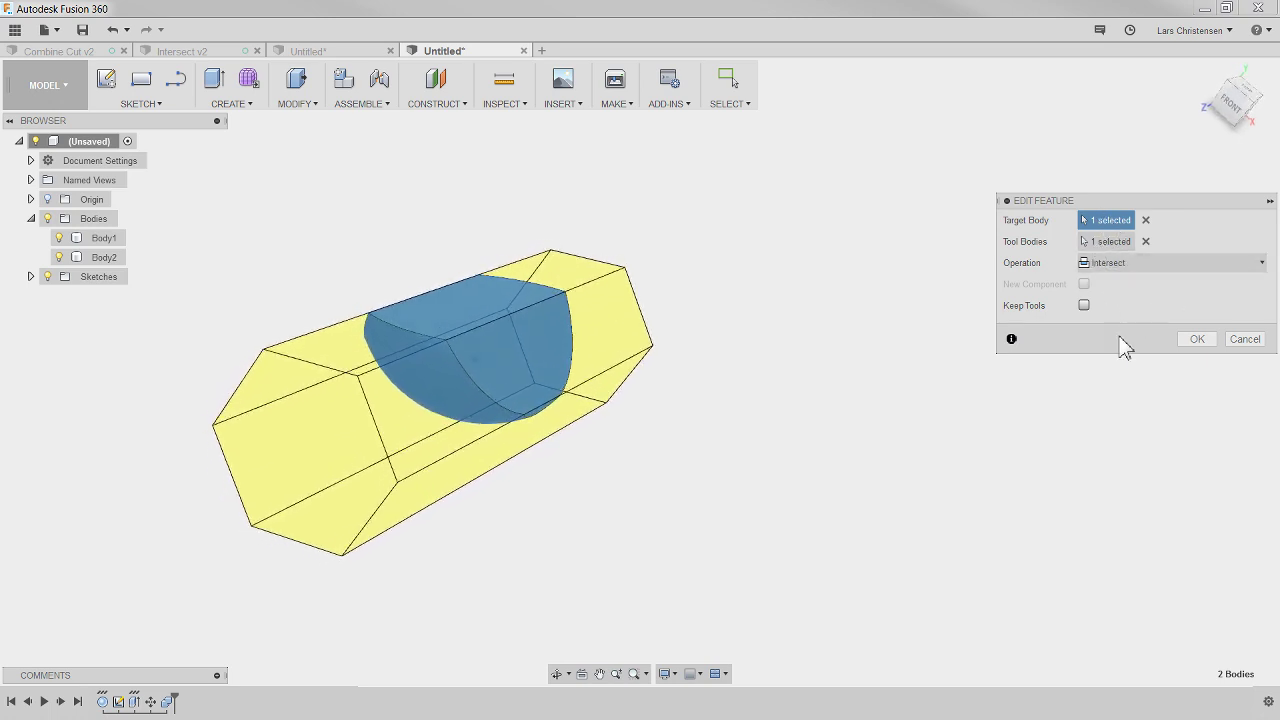
left_click(1197, 341)
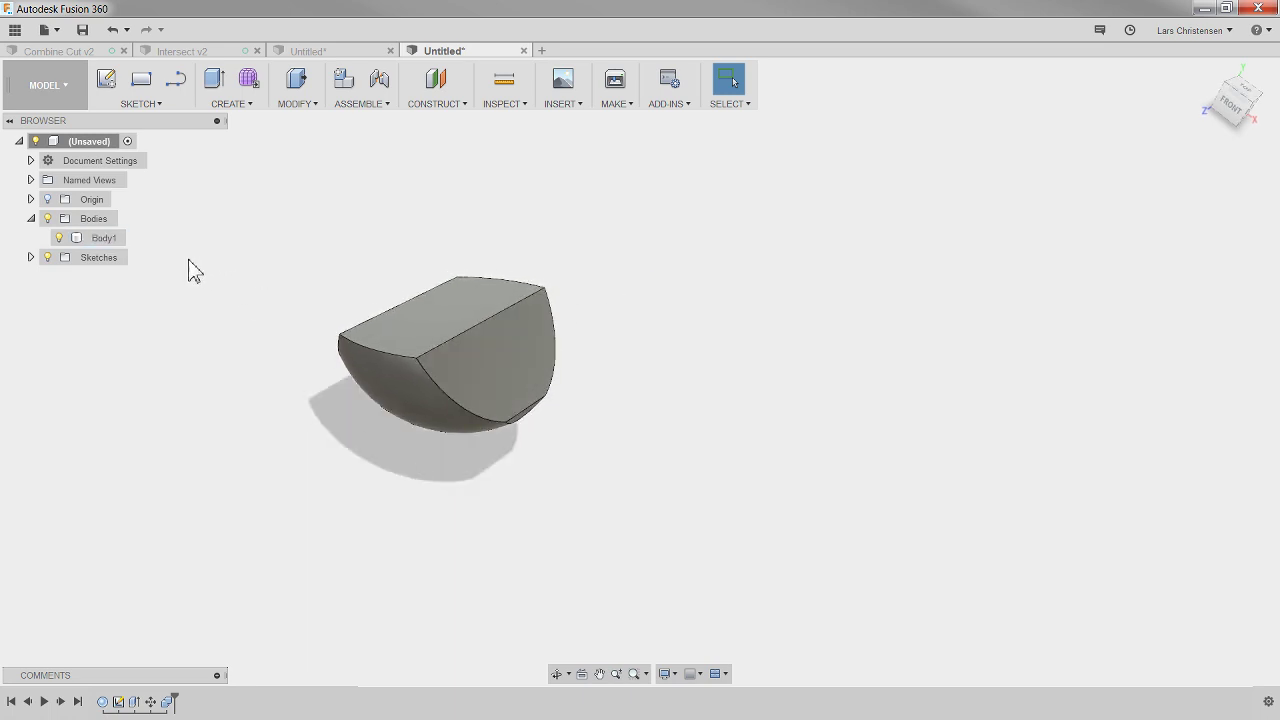
Open Combine Cut v2 and review Sketch1, Sketch2 and Sweep1 of the zigzag tube from above.
left_click(80, 53)
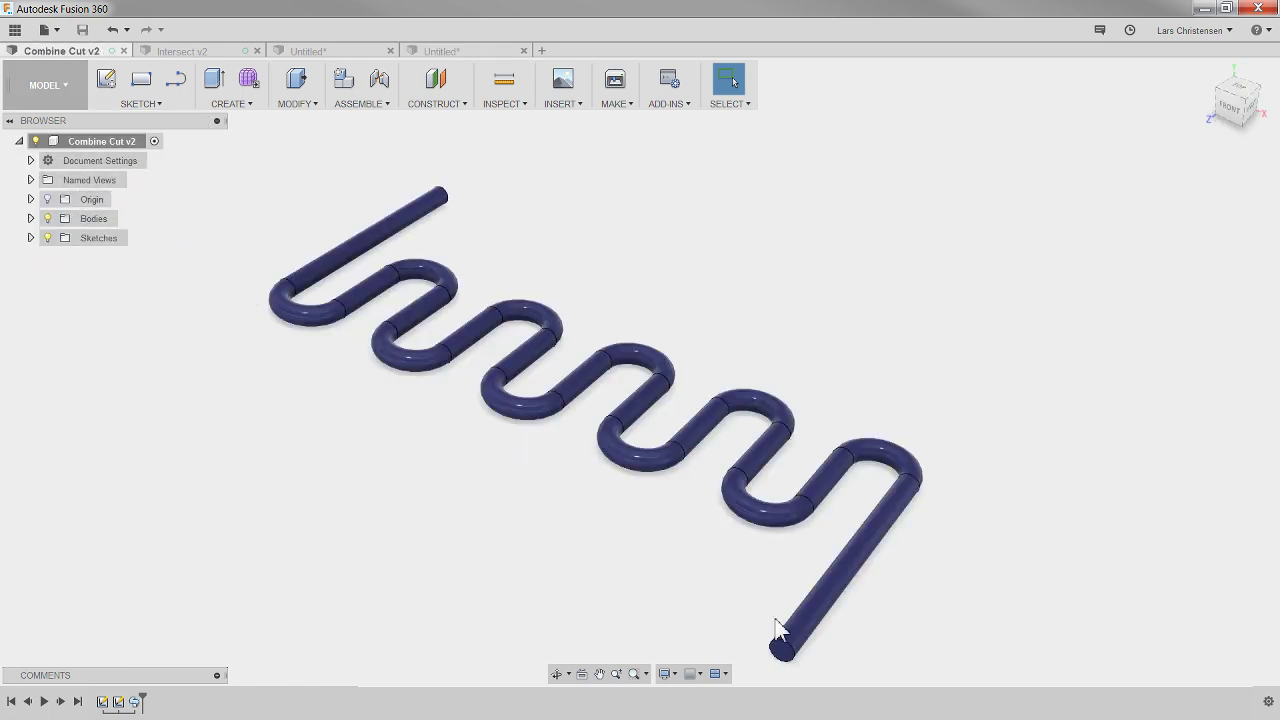
middle_click_drag(818, 590, 579, 550, "shift")
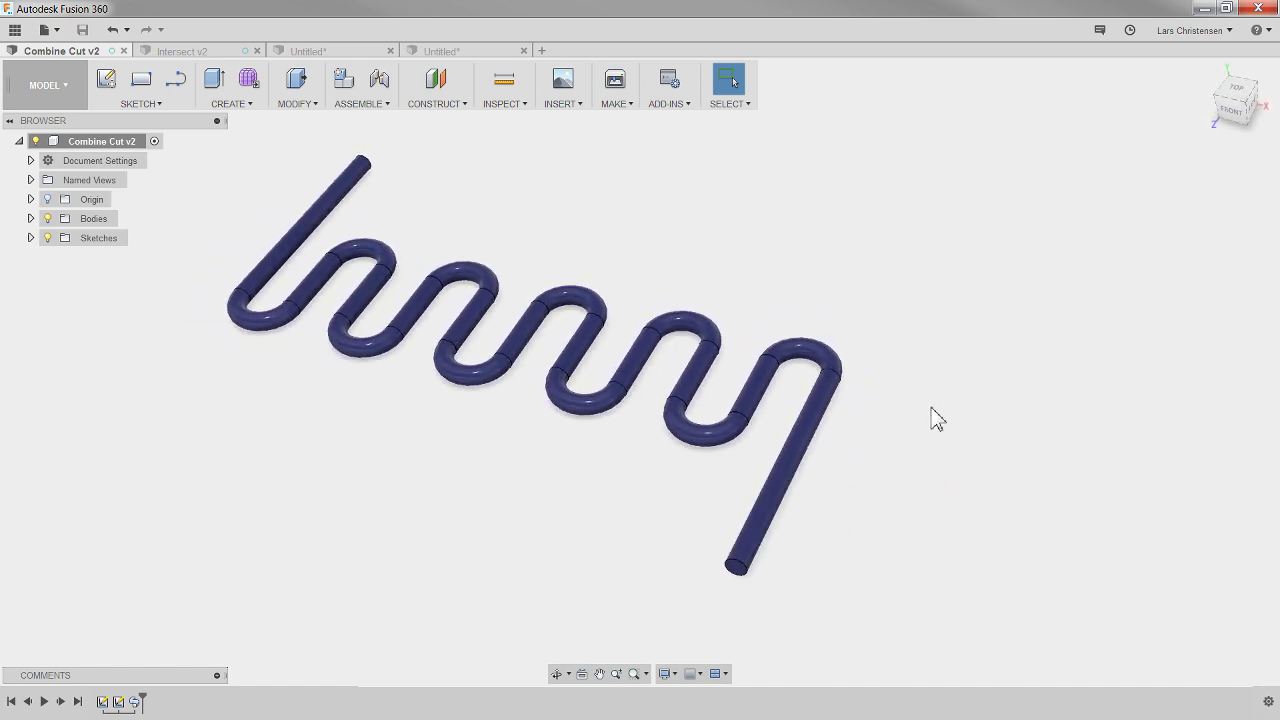
left_click(109, 704)
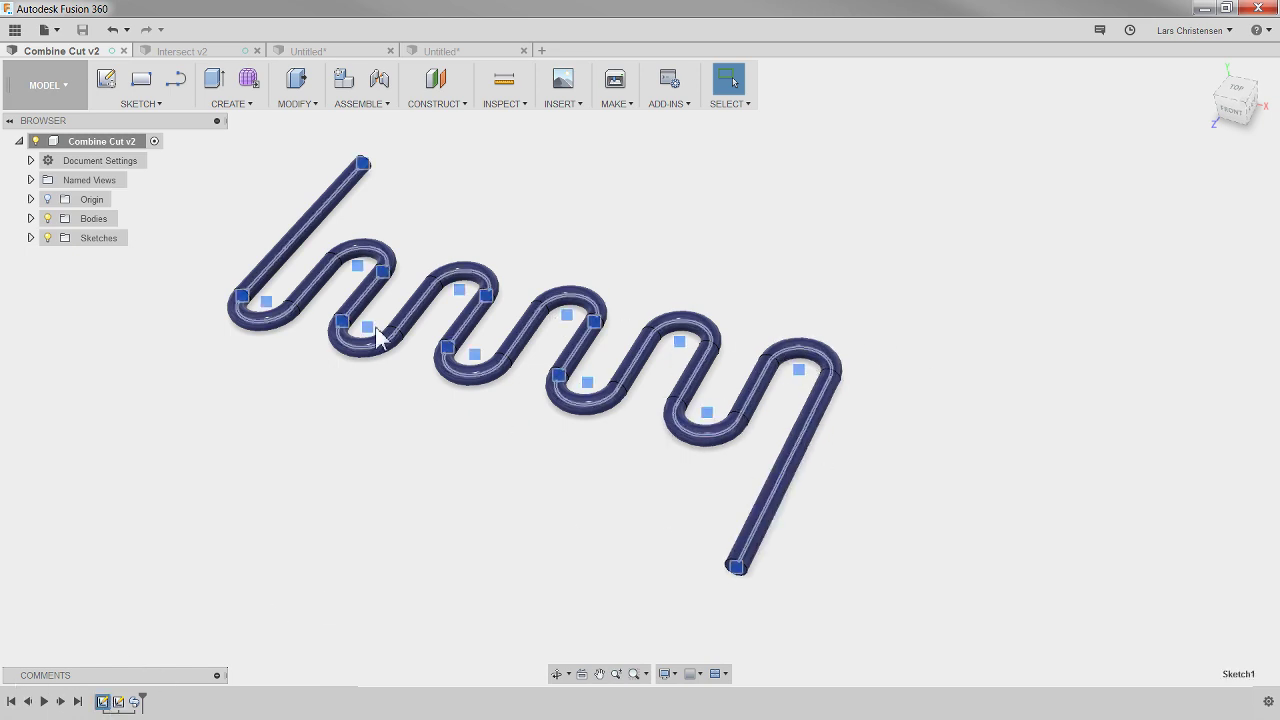
left_click(118, 702)
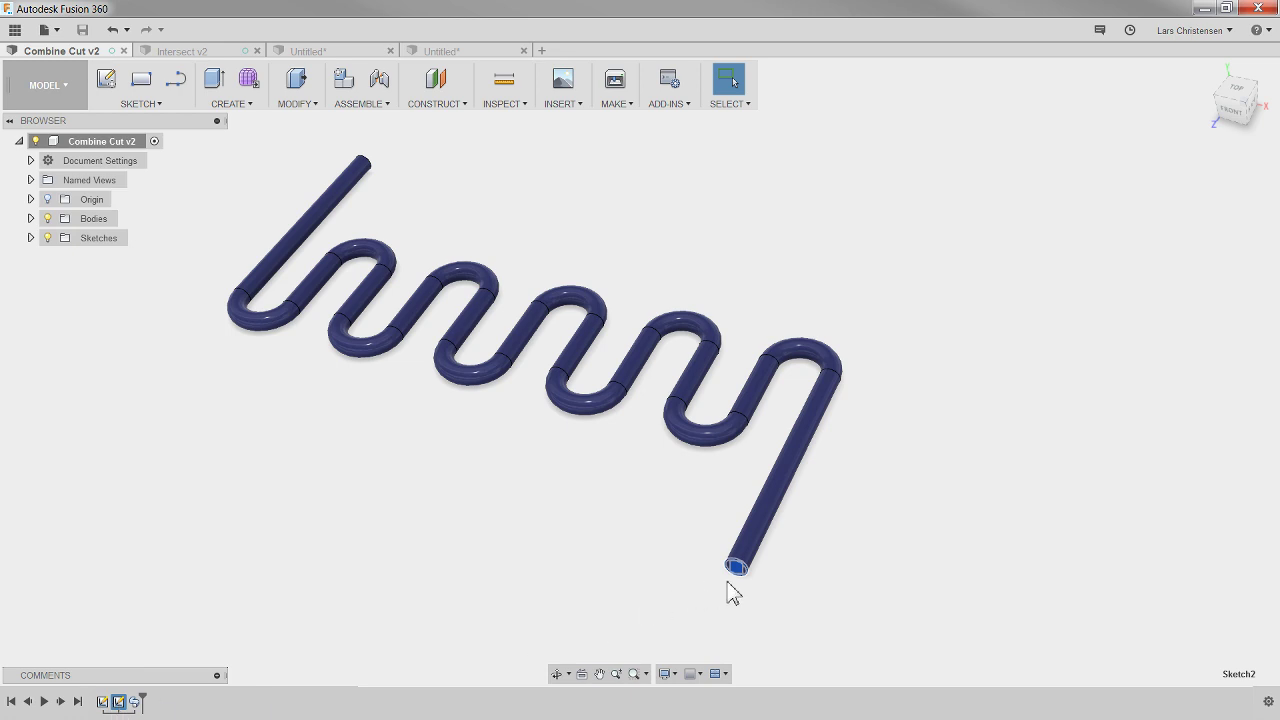
left_click(139, 703)
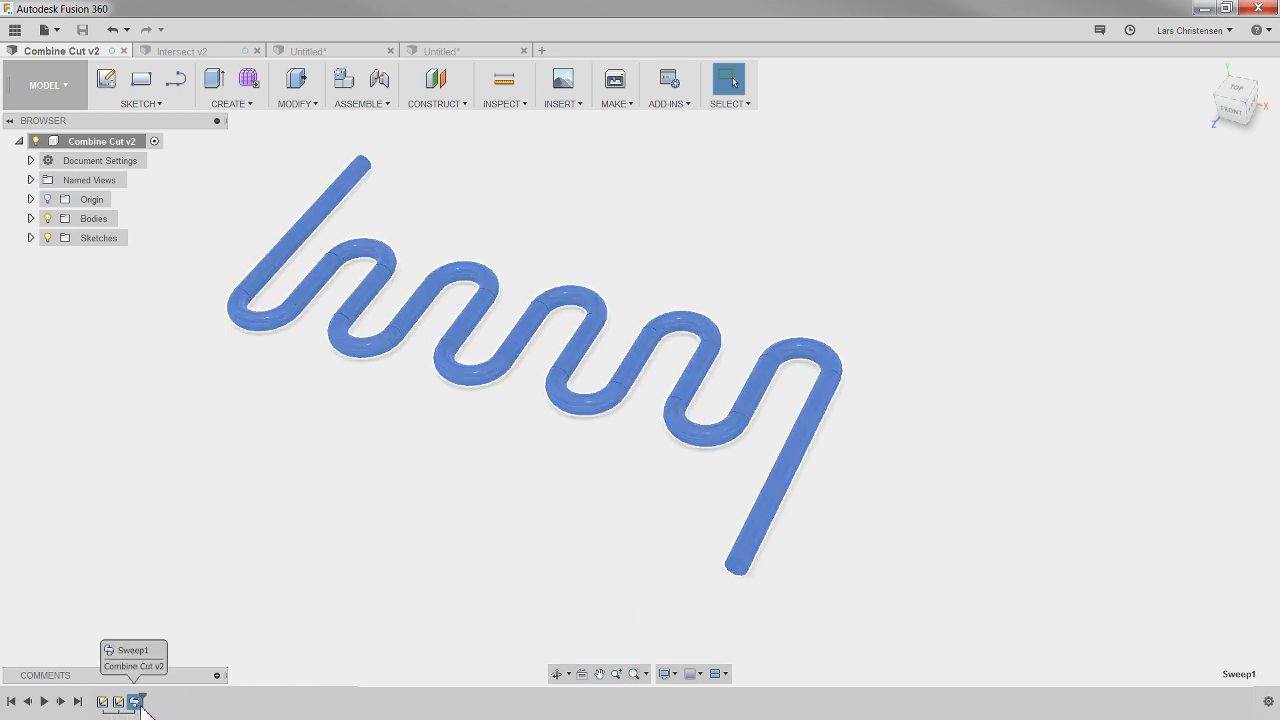
left_click(583, 522)
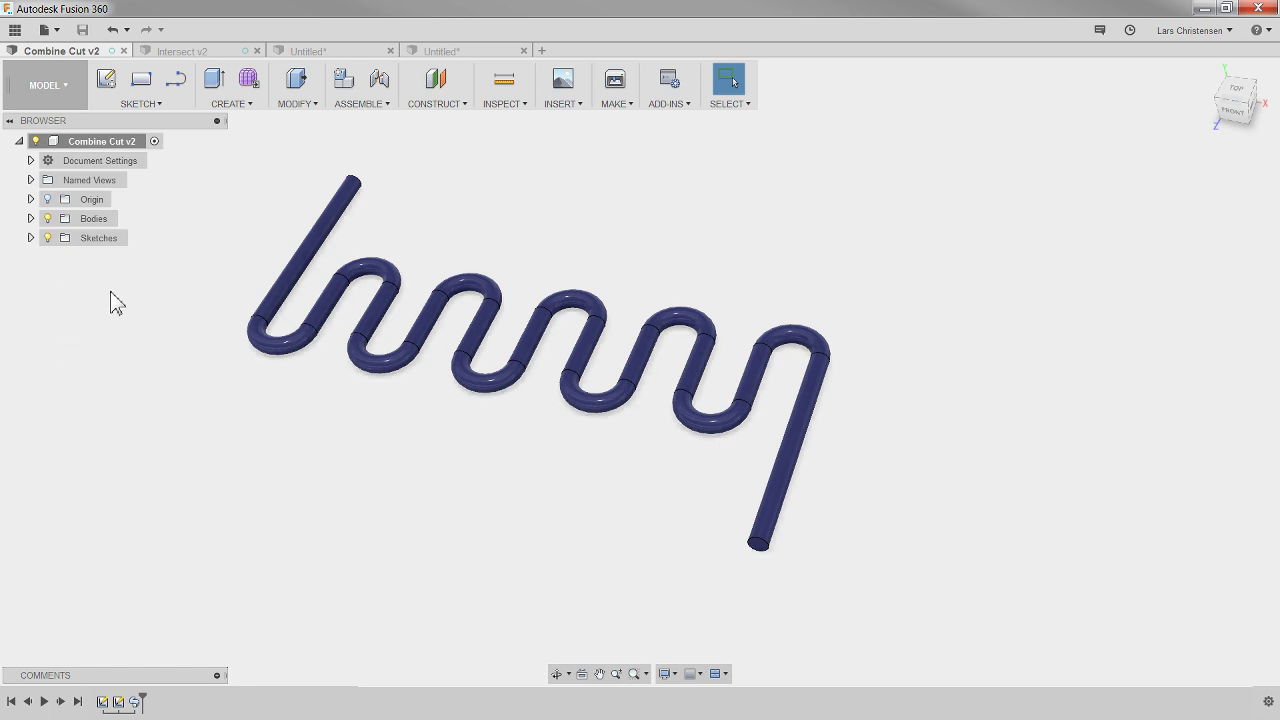
Sketch a 2-point rectangle on the ground plane around the serpentine tube.
left_click(105, 81)
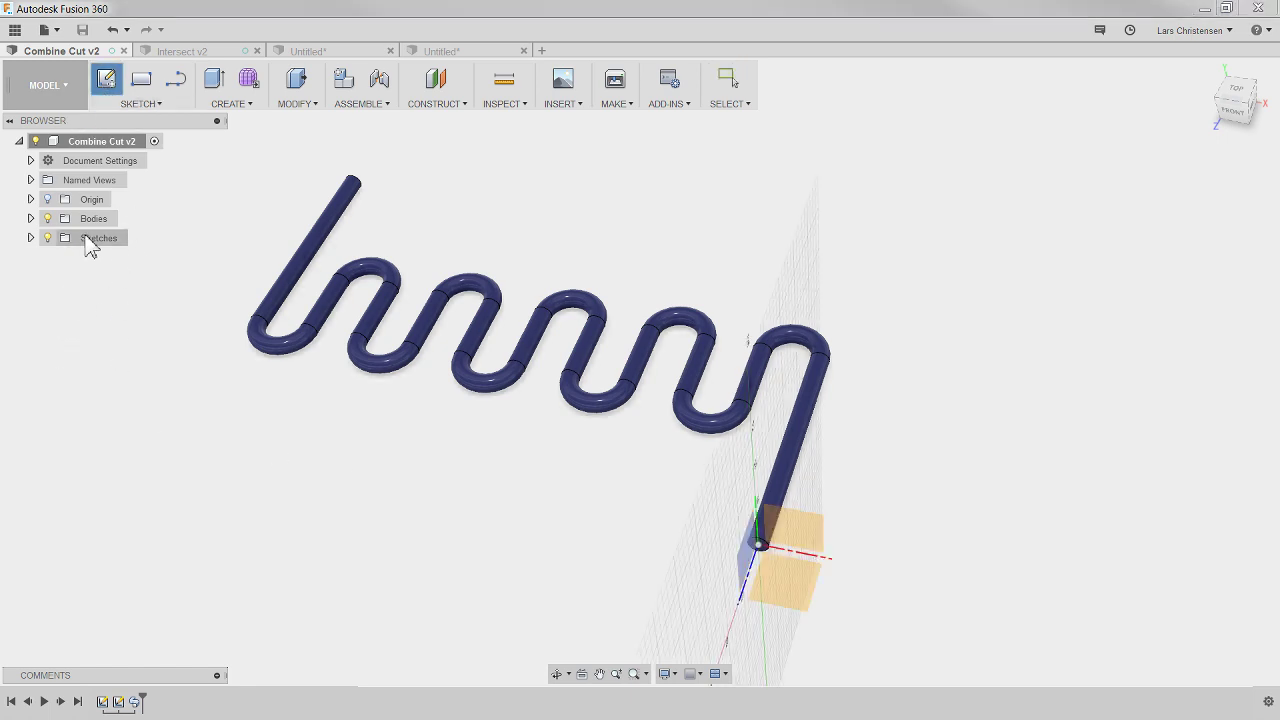
left_click(798, 600)
scroll(655, 443, "up", 3)
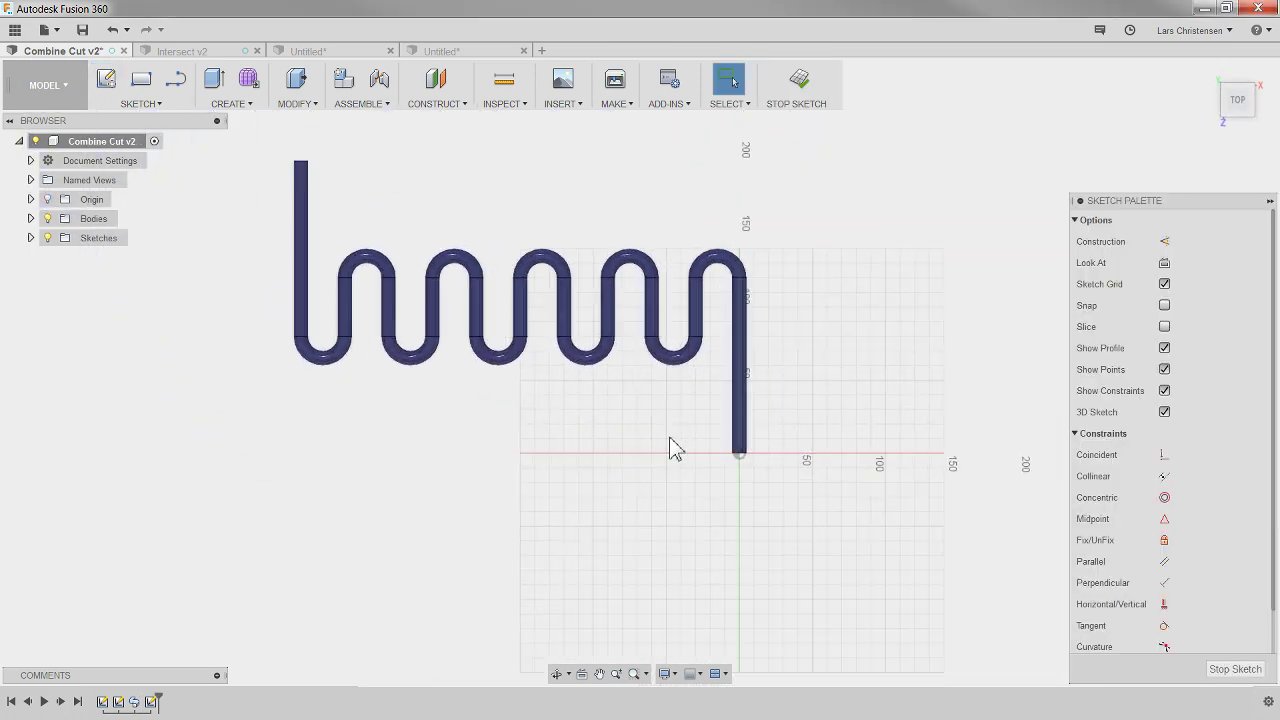
left_click(141, 80)
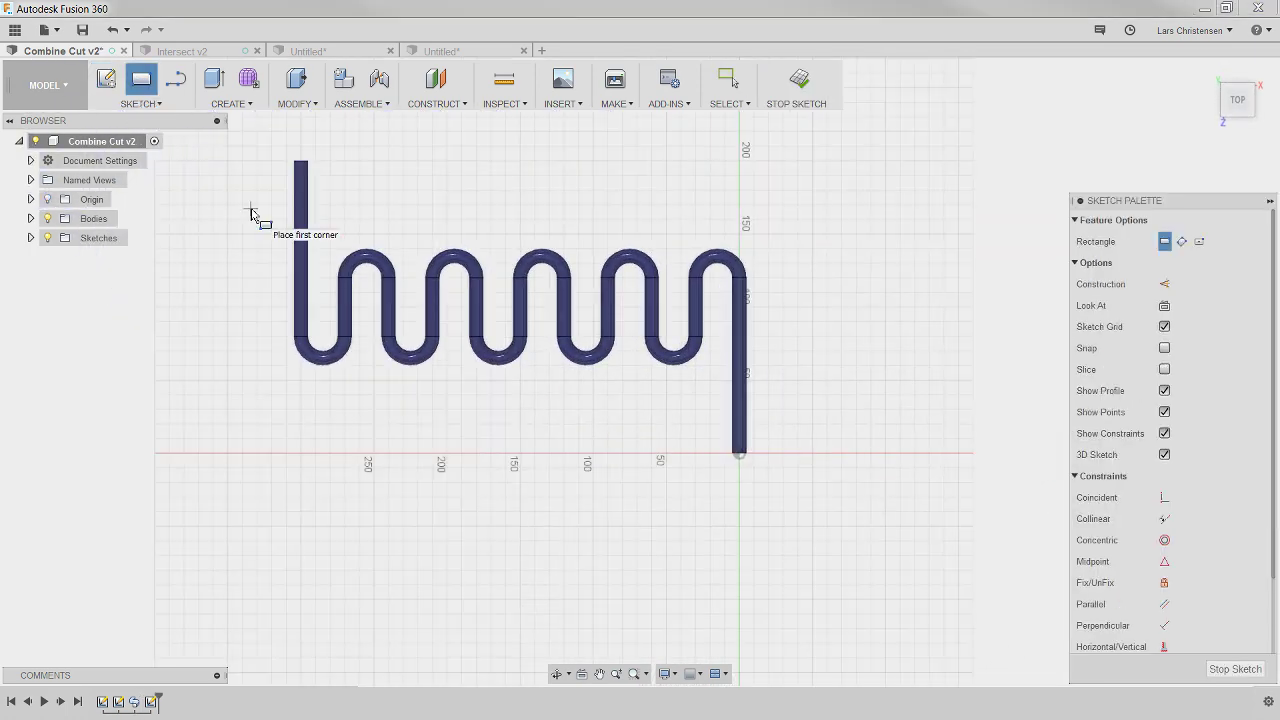
left_click(251, 210)
left_click(821, 415)
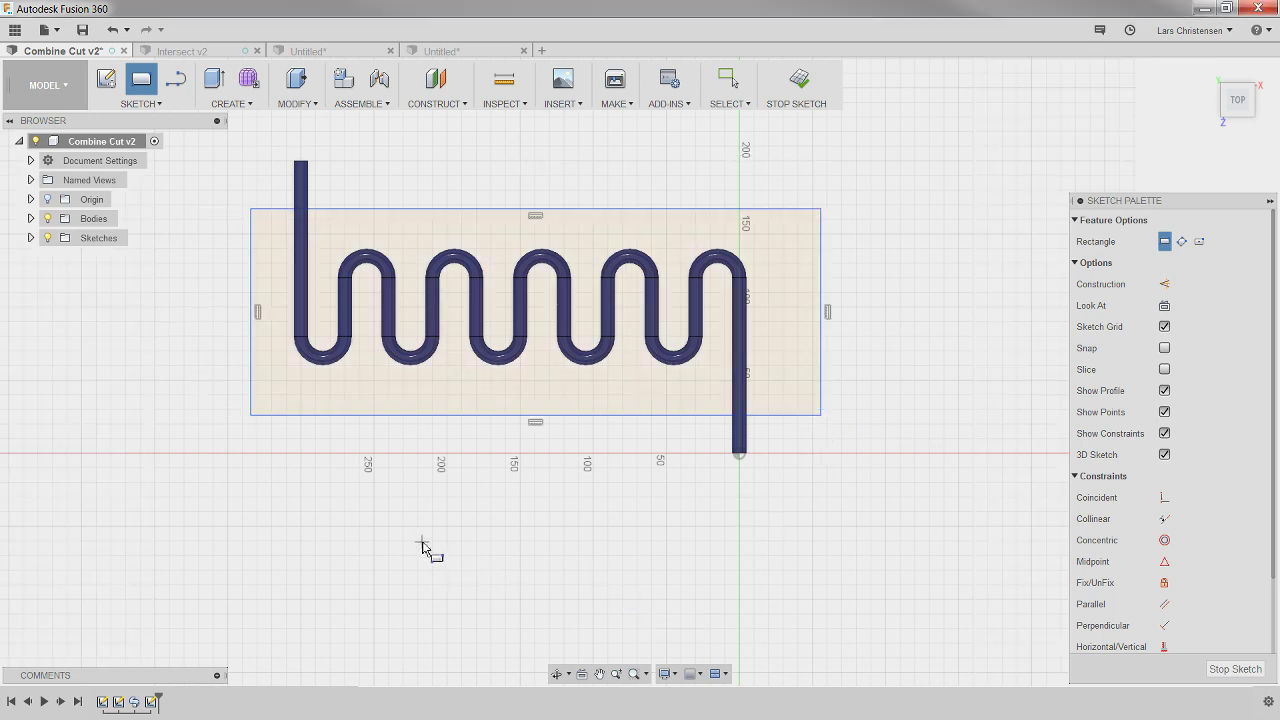
Extrude the rectangle profile symmetrically to 28.905 mm.
key("q")
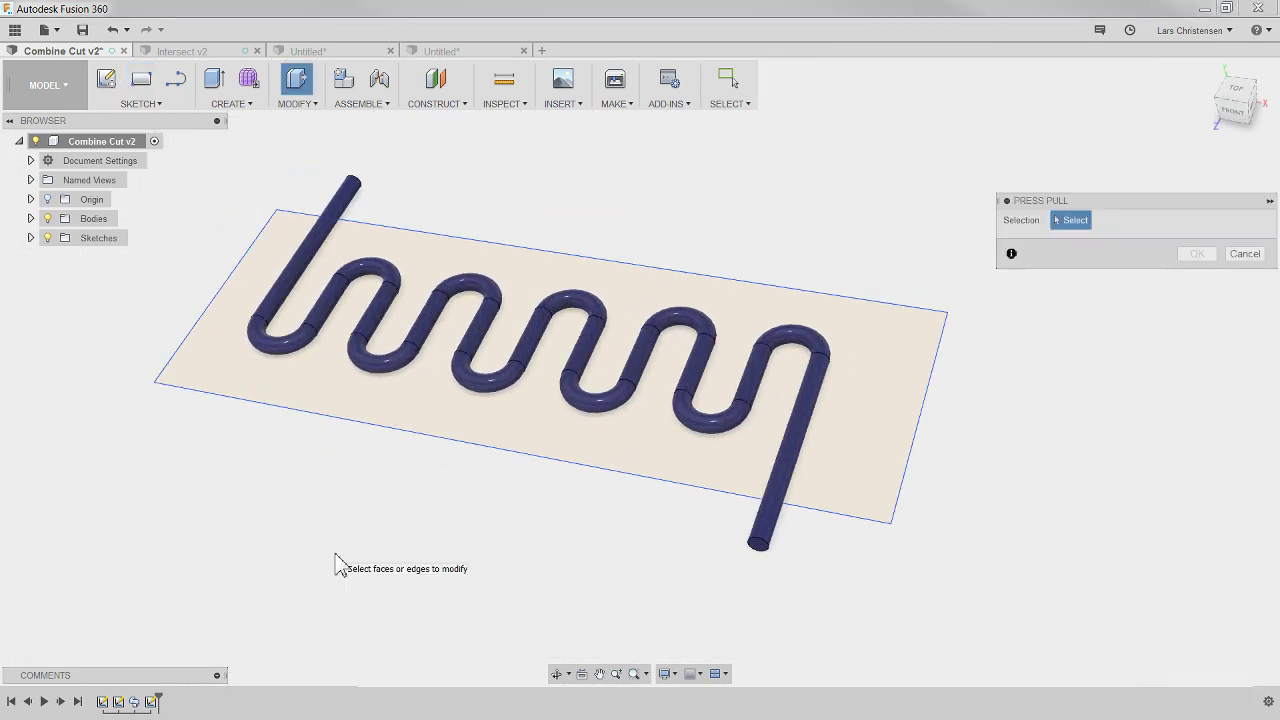
left_click(409, 414)
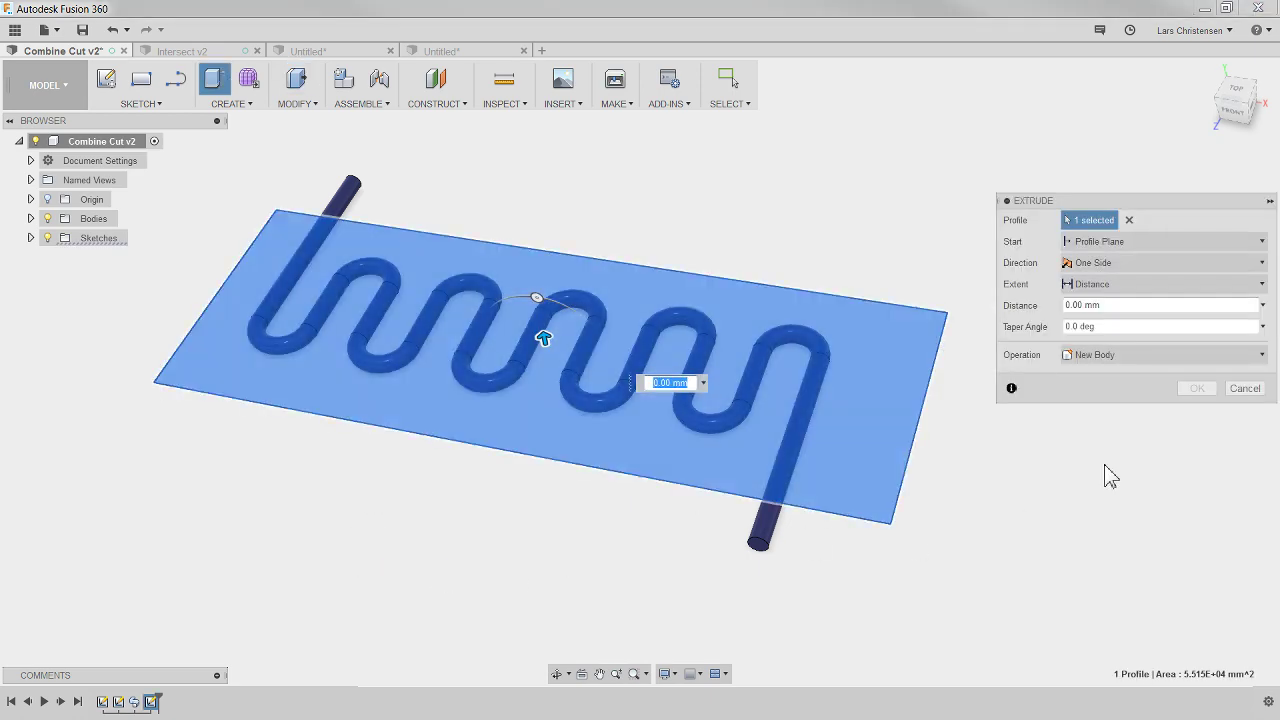
left_click(1112, 264)
left_click(1115, 332)
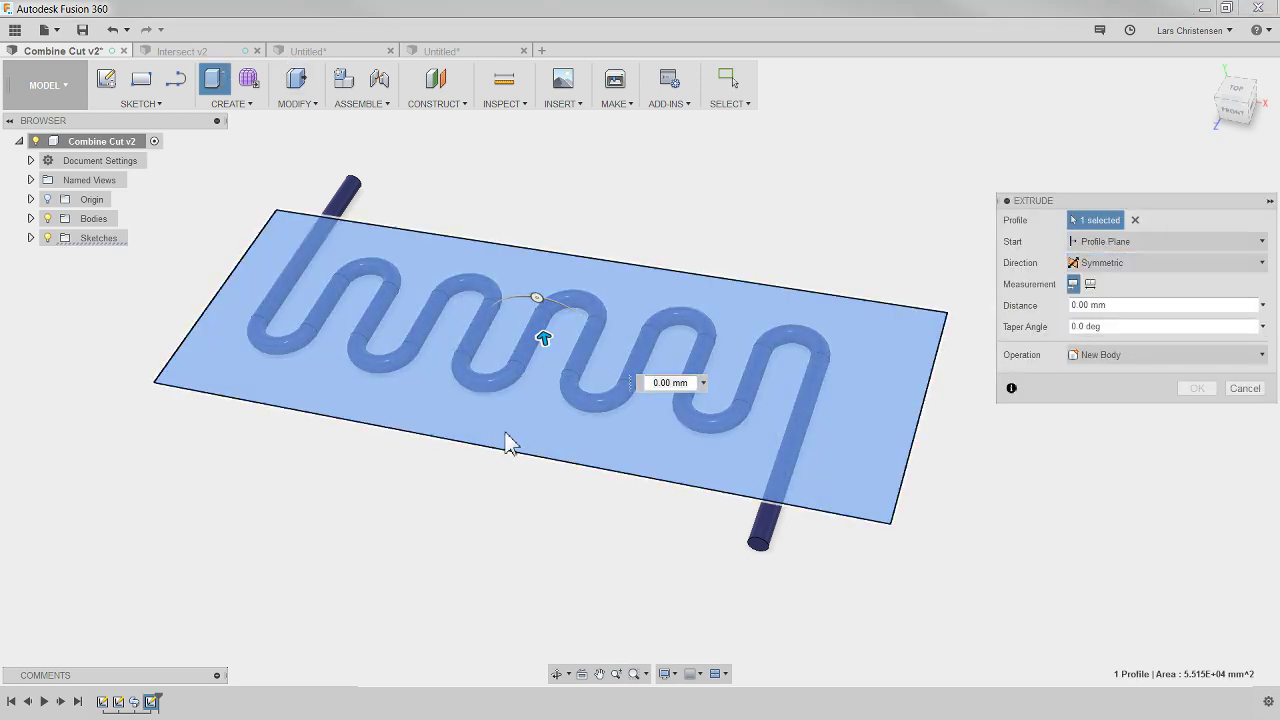
left_click_drag(543, 340, 535, 298)
middle_click_drag(657, 500, 556, 285, "shift")
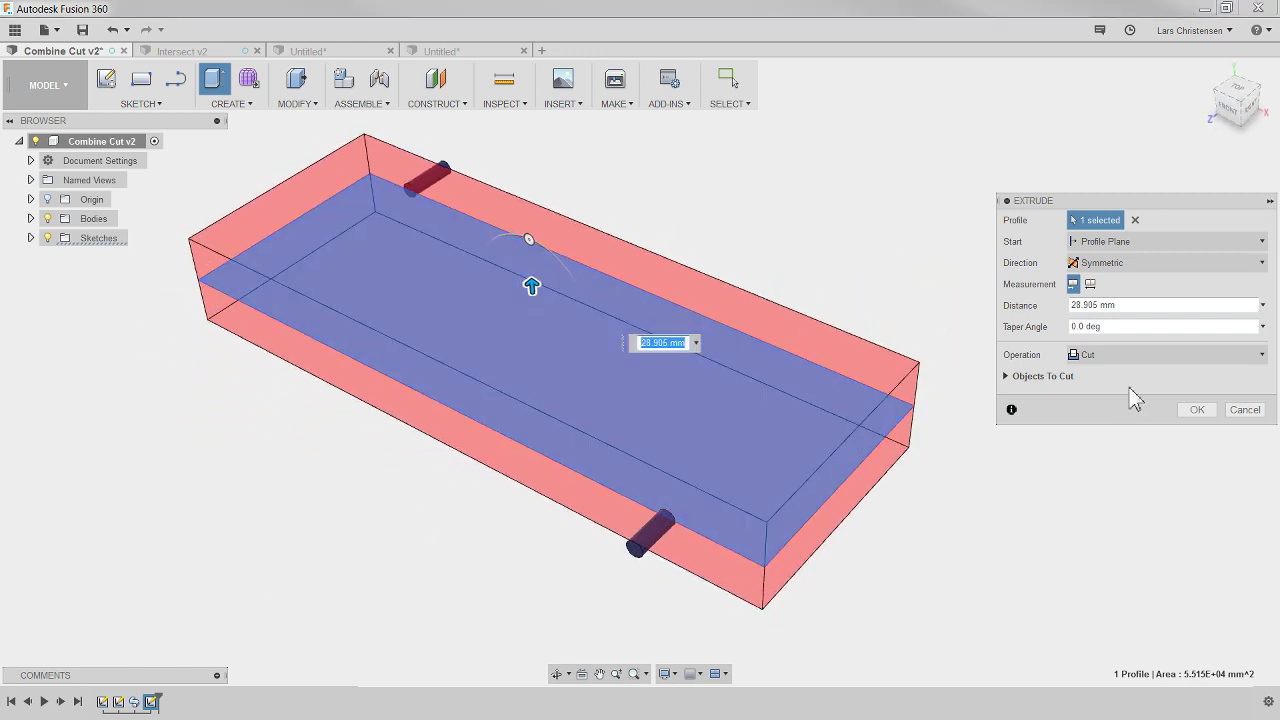
Make the extrusion a New Body (Body3) and confirm it.
left_click(1114, 352)
left_click(1104, 432)
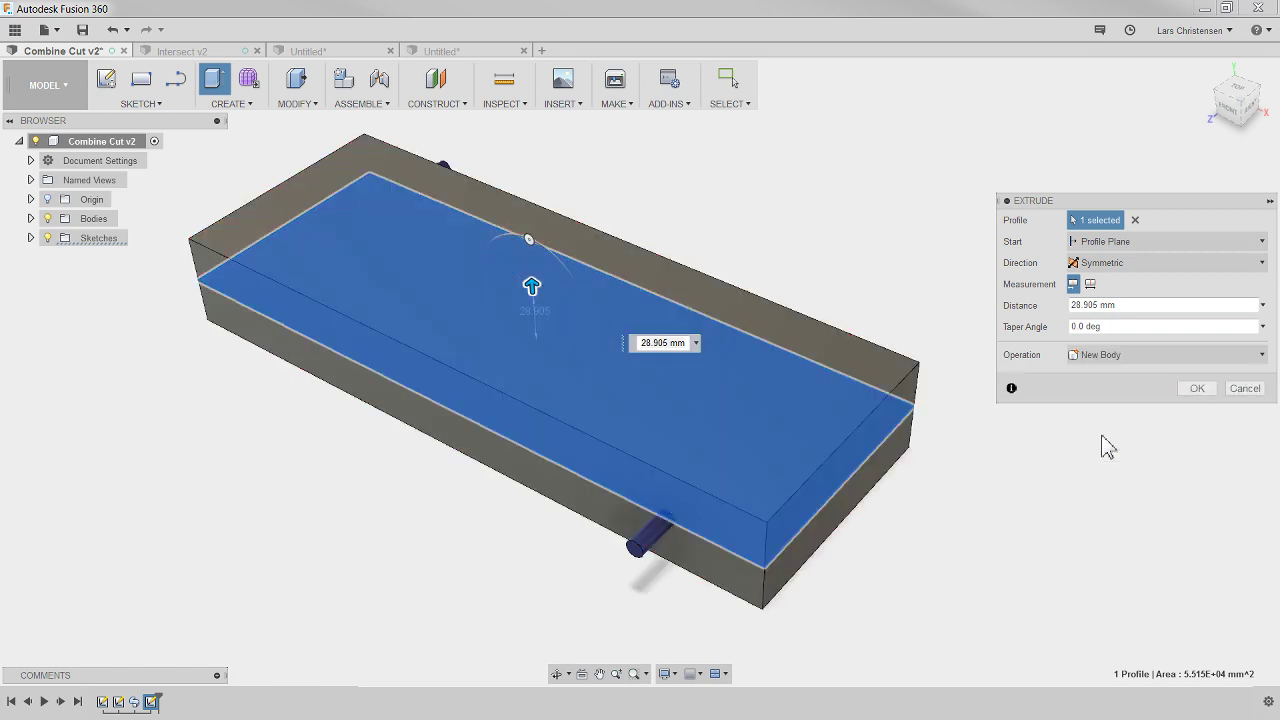
left_click(31, 218)
left_click(1196, 388)
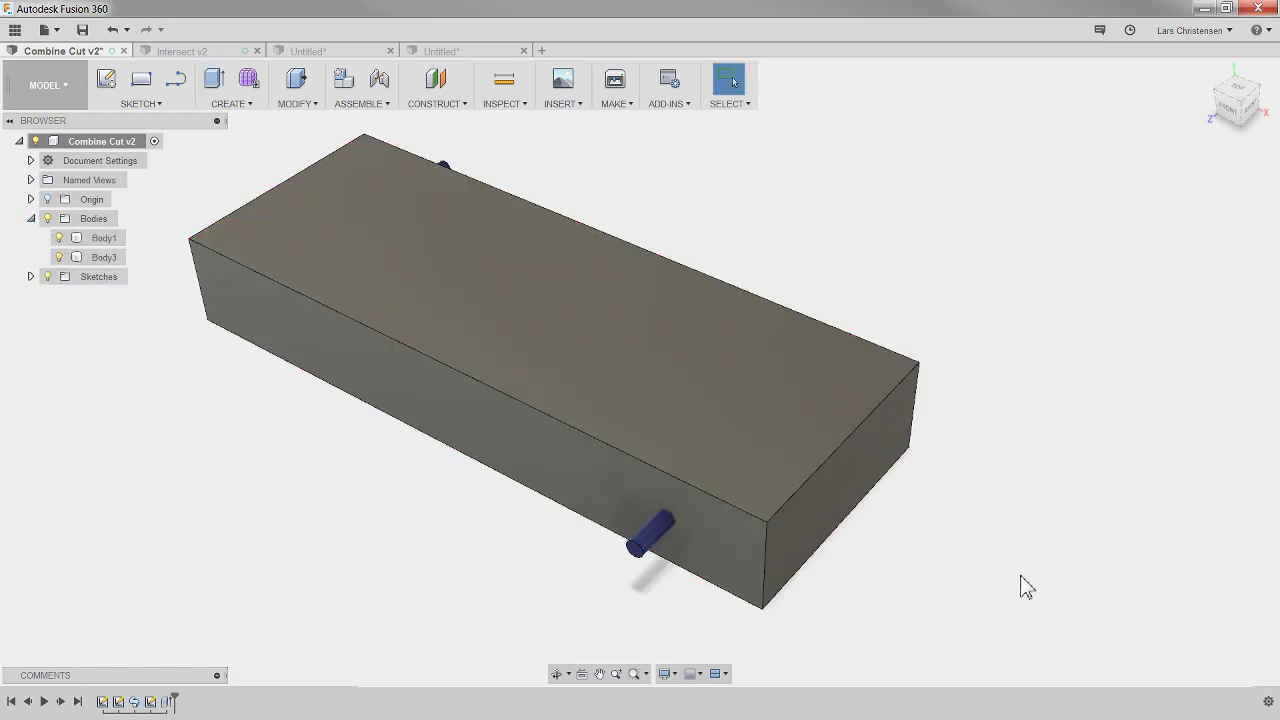
middle_click_drag(611, 643, 707, 680, "shift")
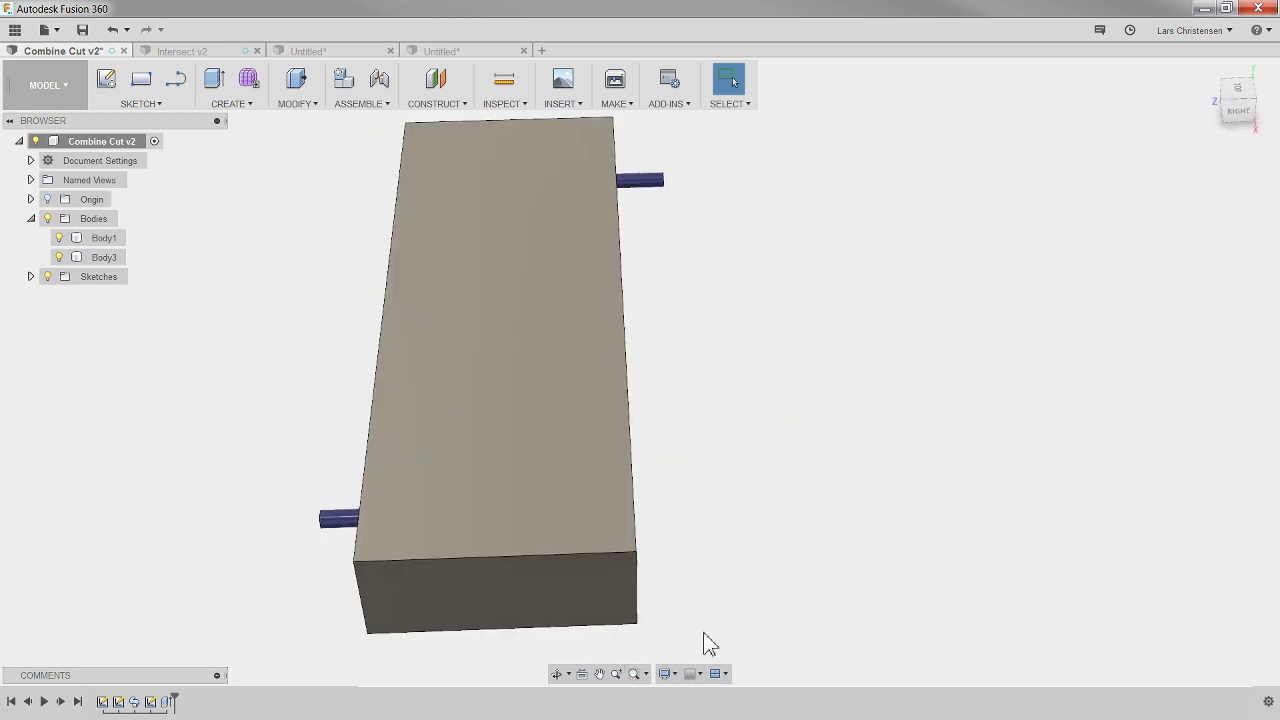
middle_click_drag(663, 643, 370, 492, "shift")
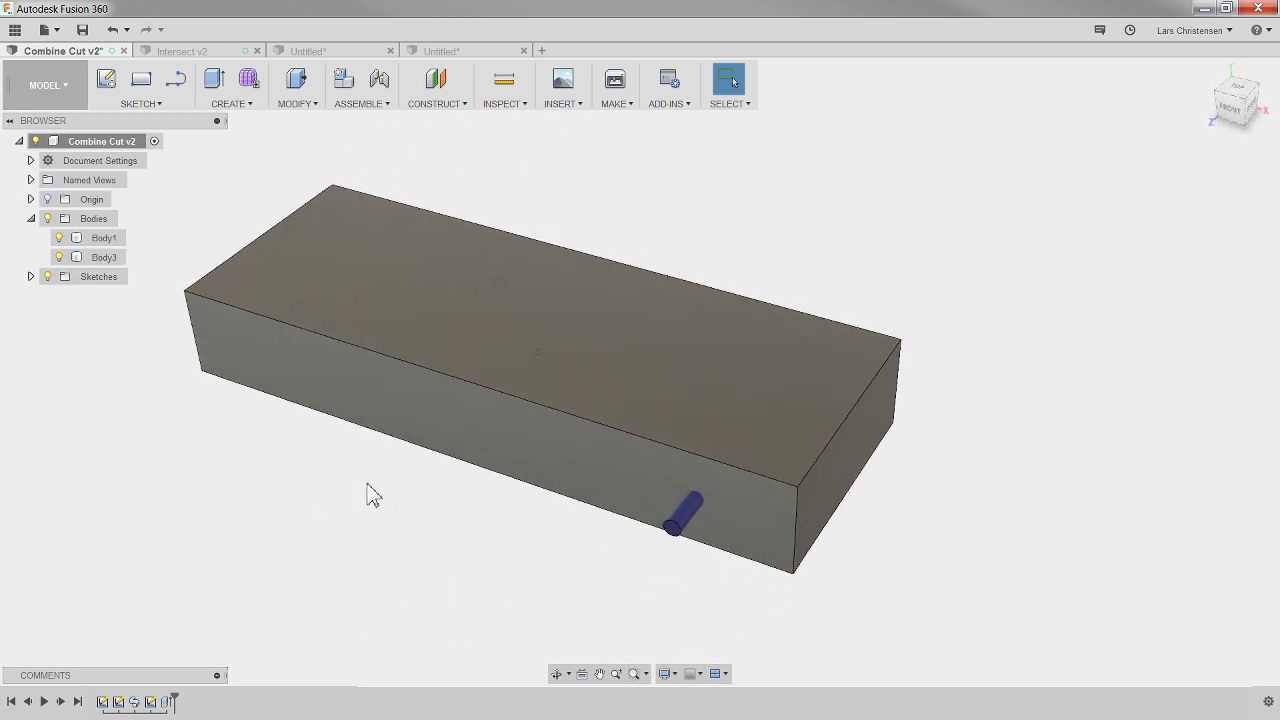
middle_click_drag(274, 313, 400, 400, "shift")
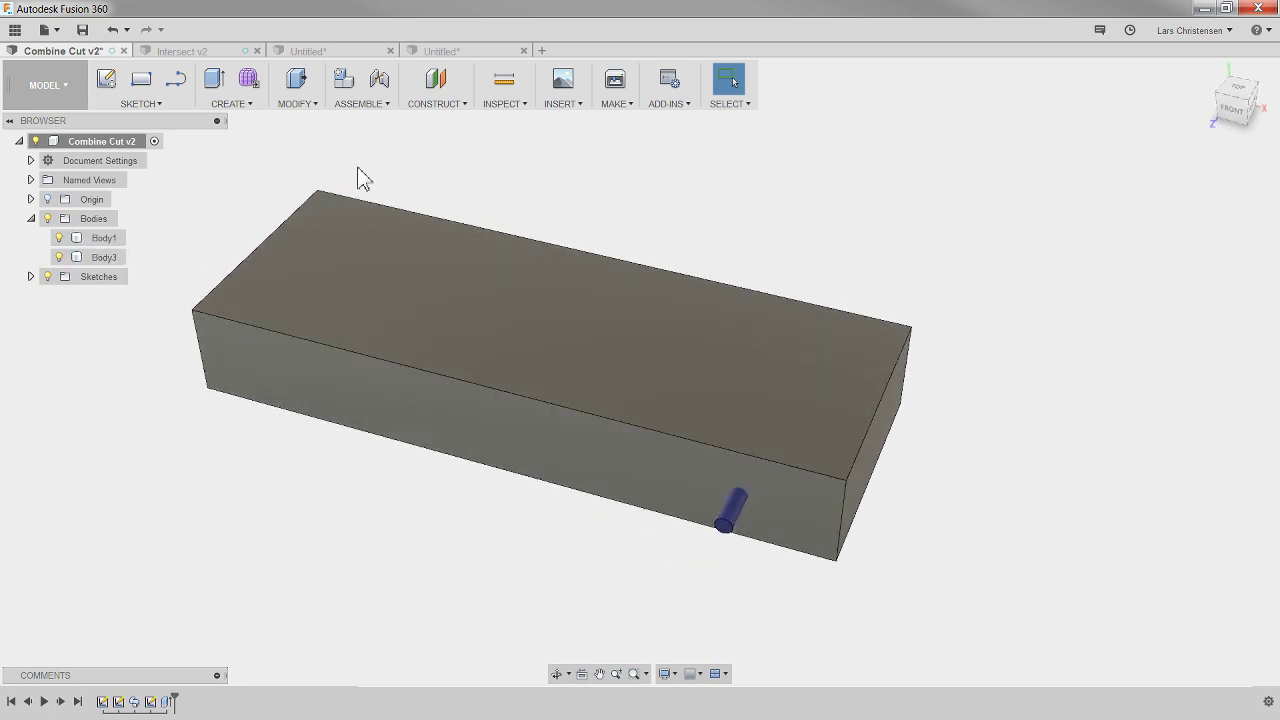
Combine with Cut: block Body3 as target, serpentine tube as tool, leaving an internal channel.
left_click(291, 106)
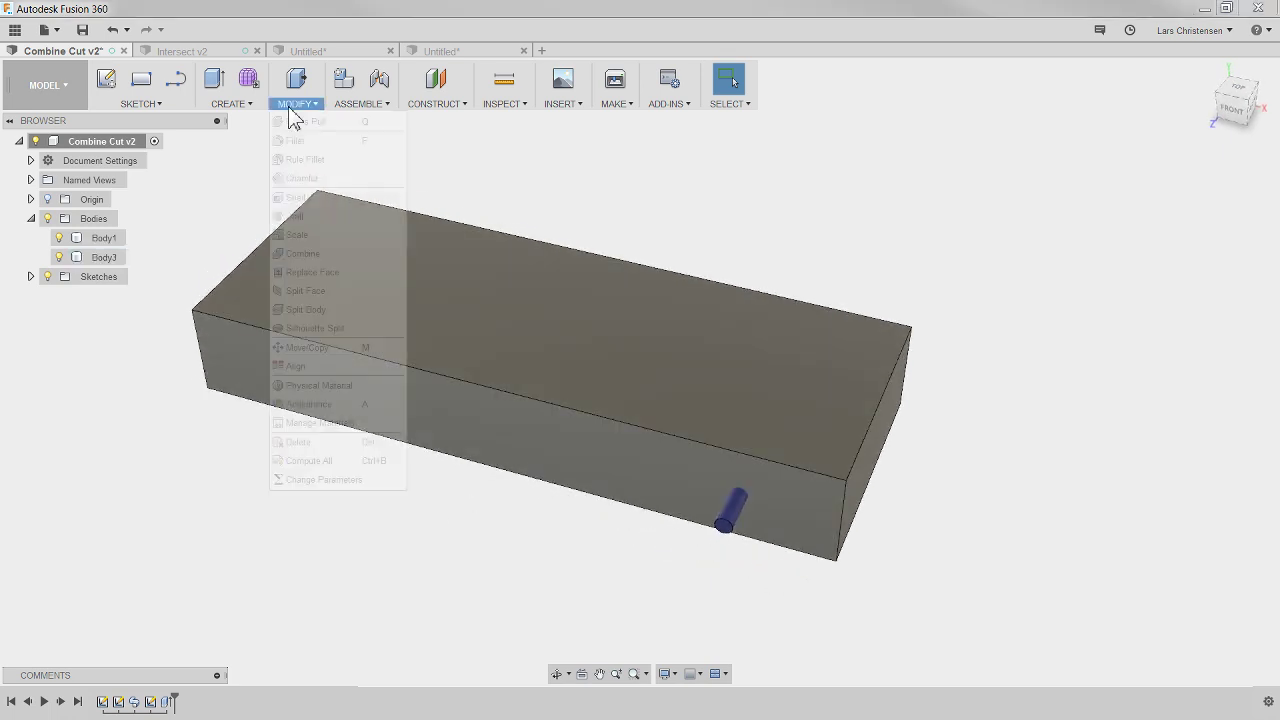
left_click(326, 256)
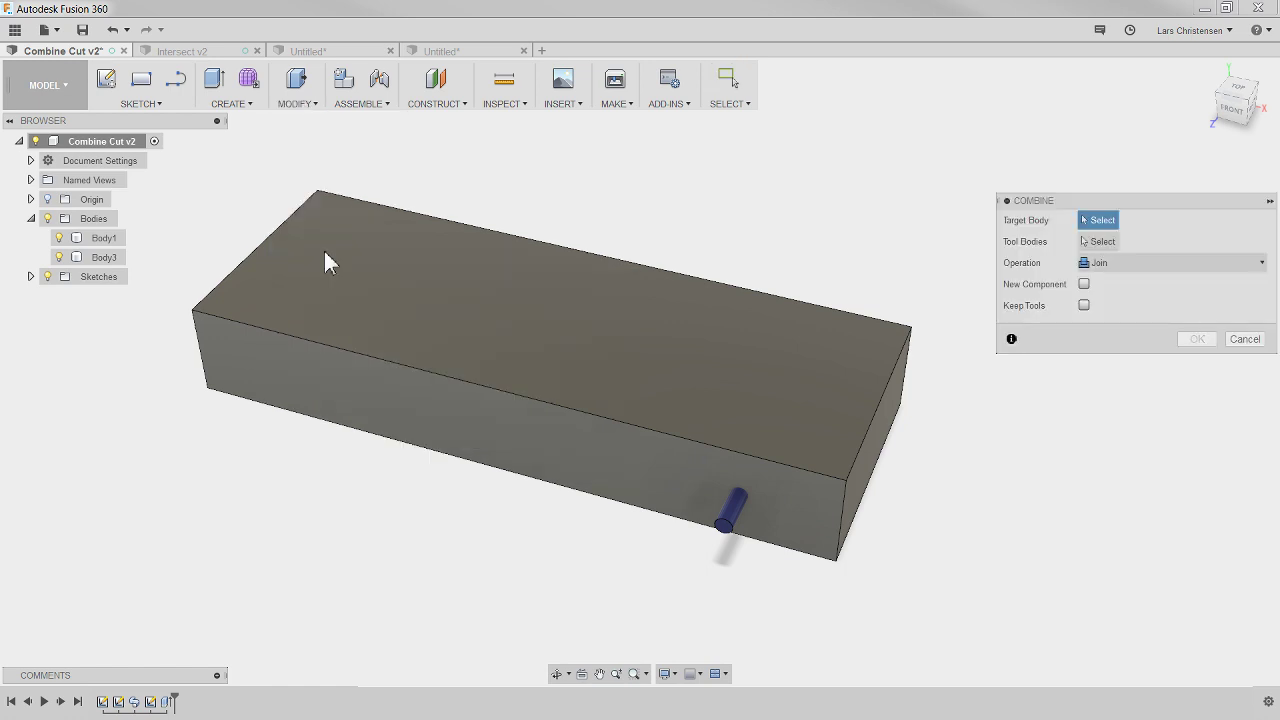
left_click(1172, 262)
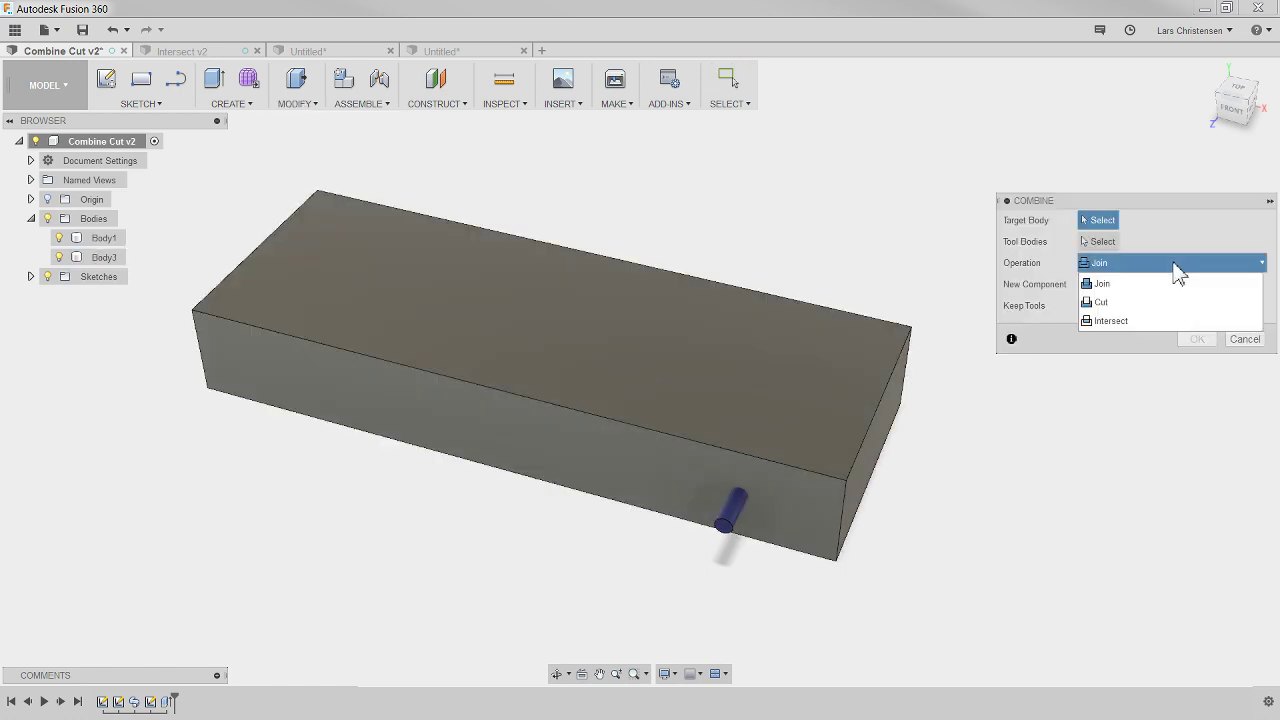
left_click(1130, 300)
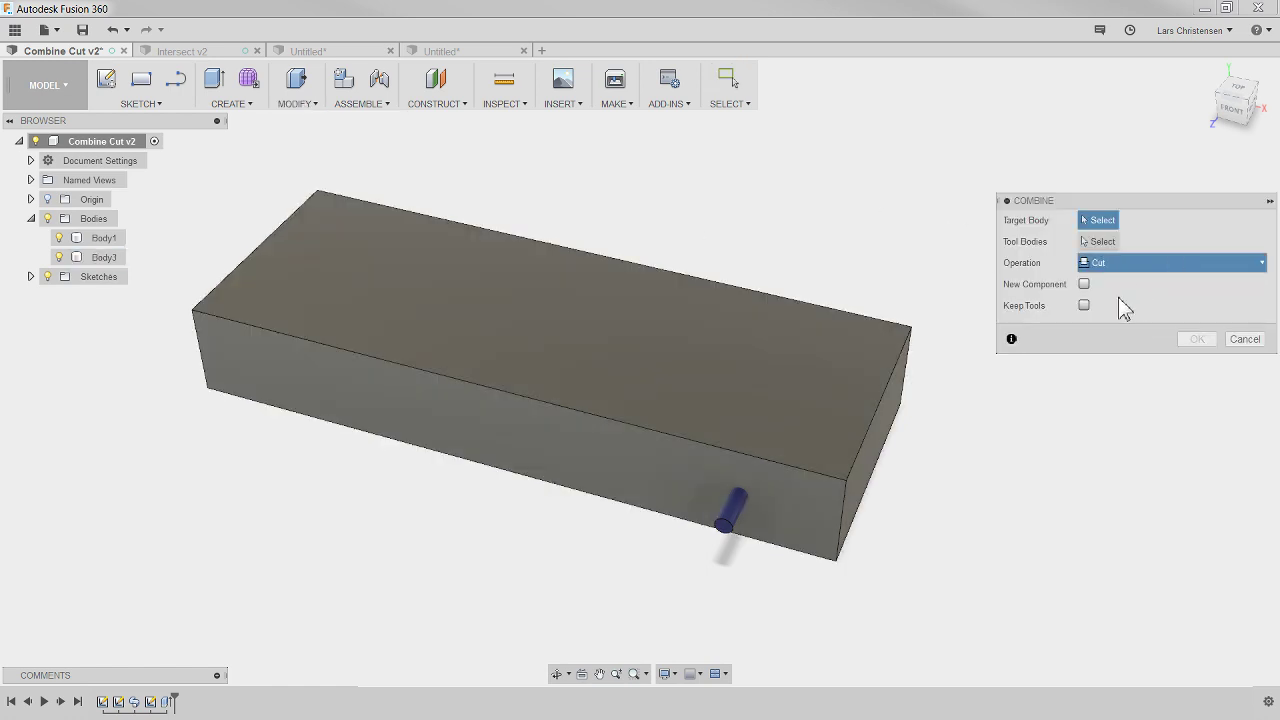
left_click(562, 347)
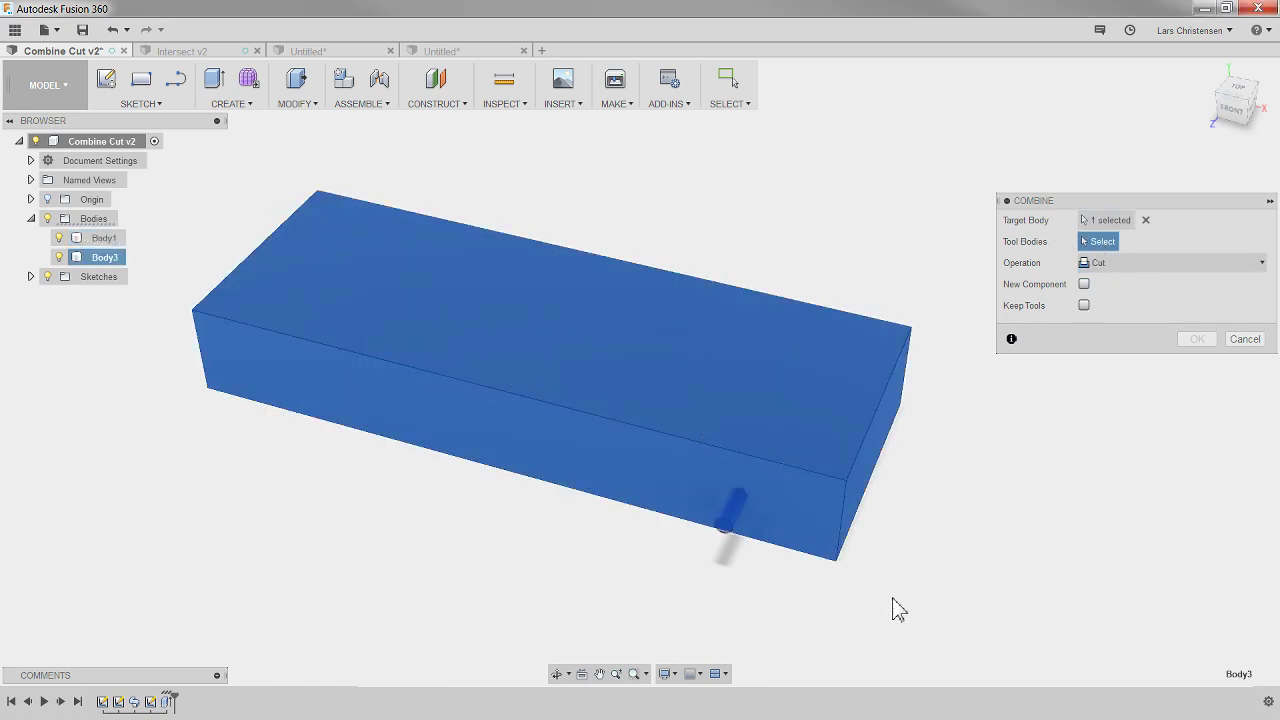
left_click(730, 531)
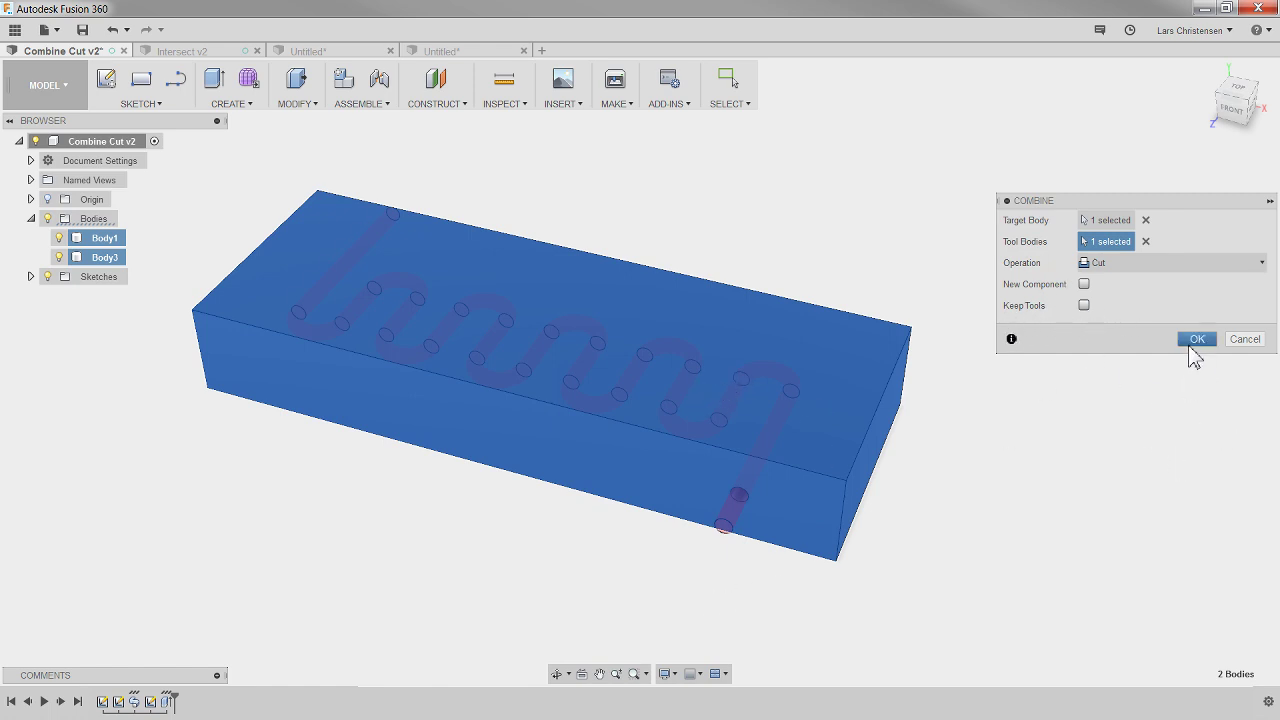
left_click(1194, 342)
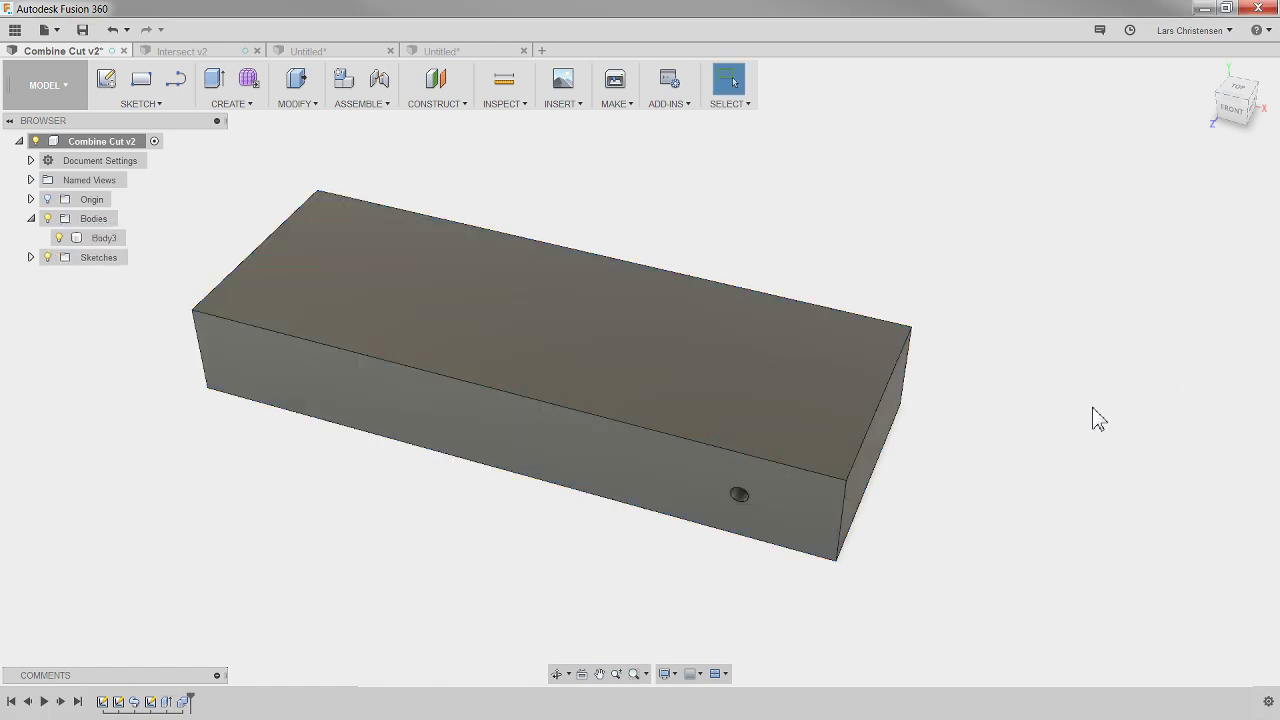
left_click(505, 110)
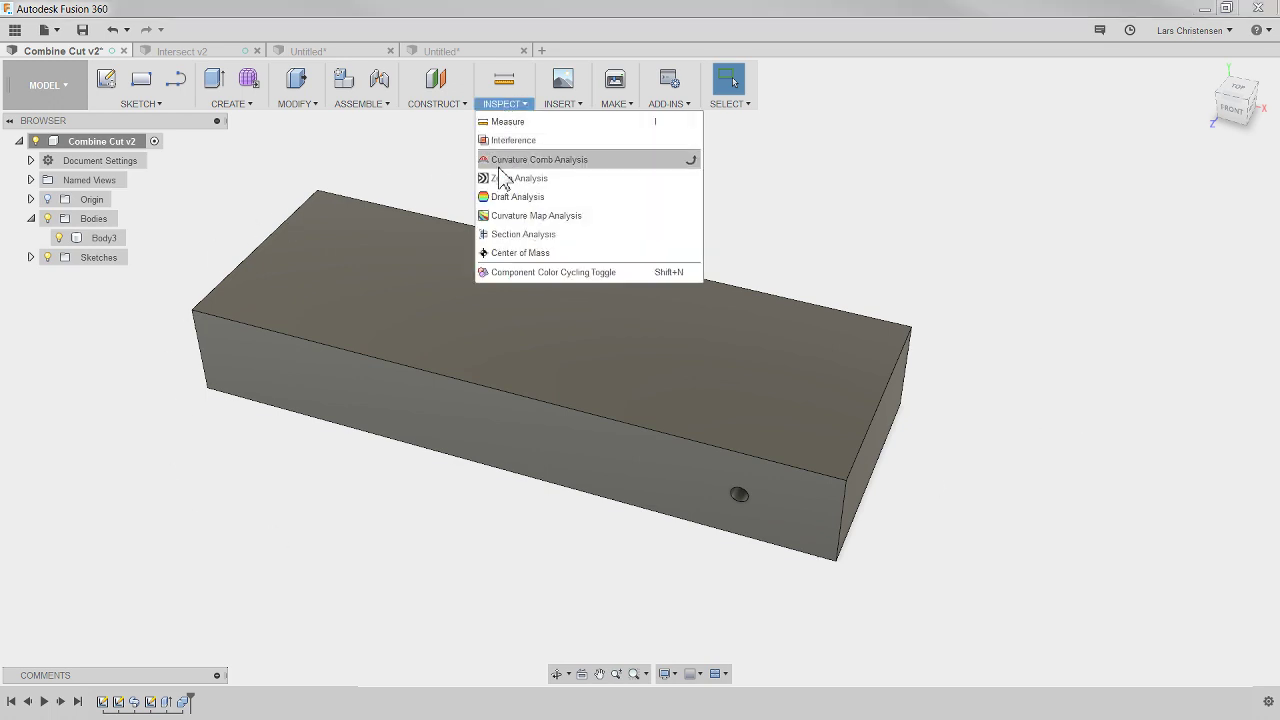
left_click(505, 234)
left_click(487, 300)
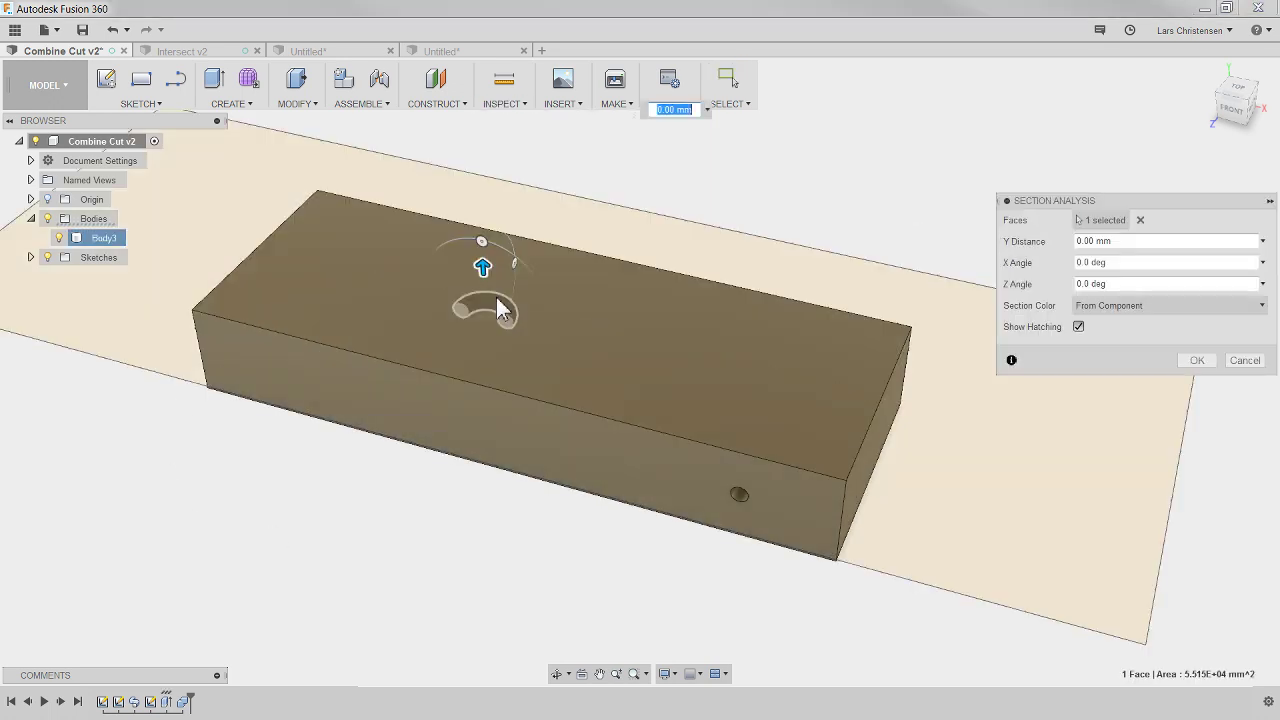
left_click_drag(481, 270, 486, 311)
middle_click_drag(870, 505, 886, 583, "shift")
middle_click_drag(310, 263, 590, 500, "shift")
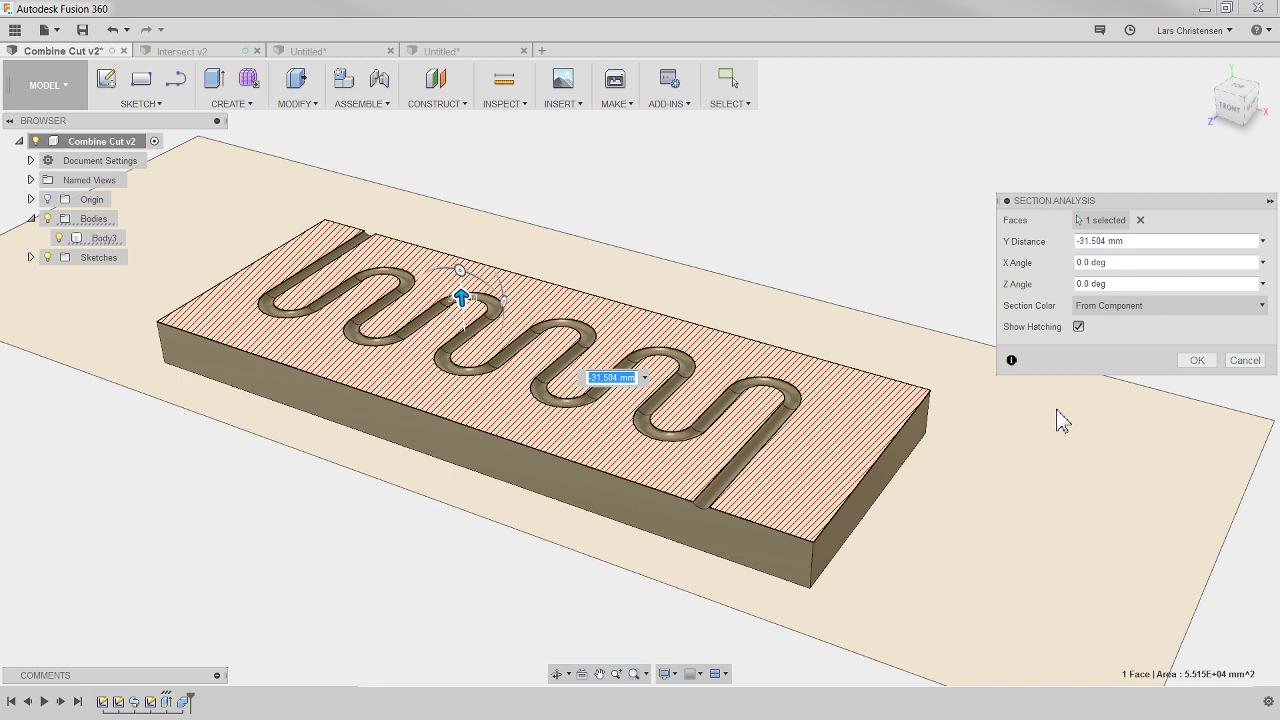
left_click(1244, 362)
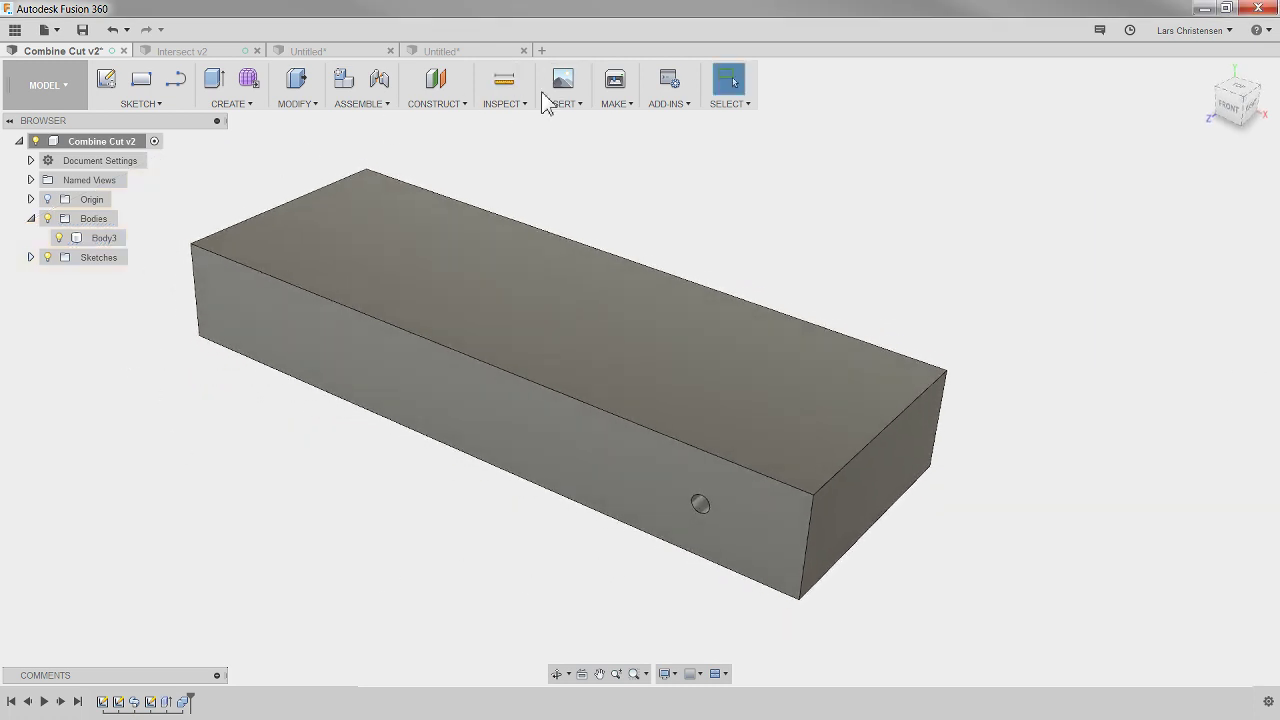
Switch to the Intersect v2 document showing the bent bracket with two holes.
left_click(512, 106)
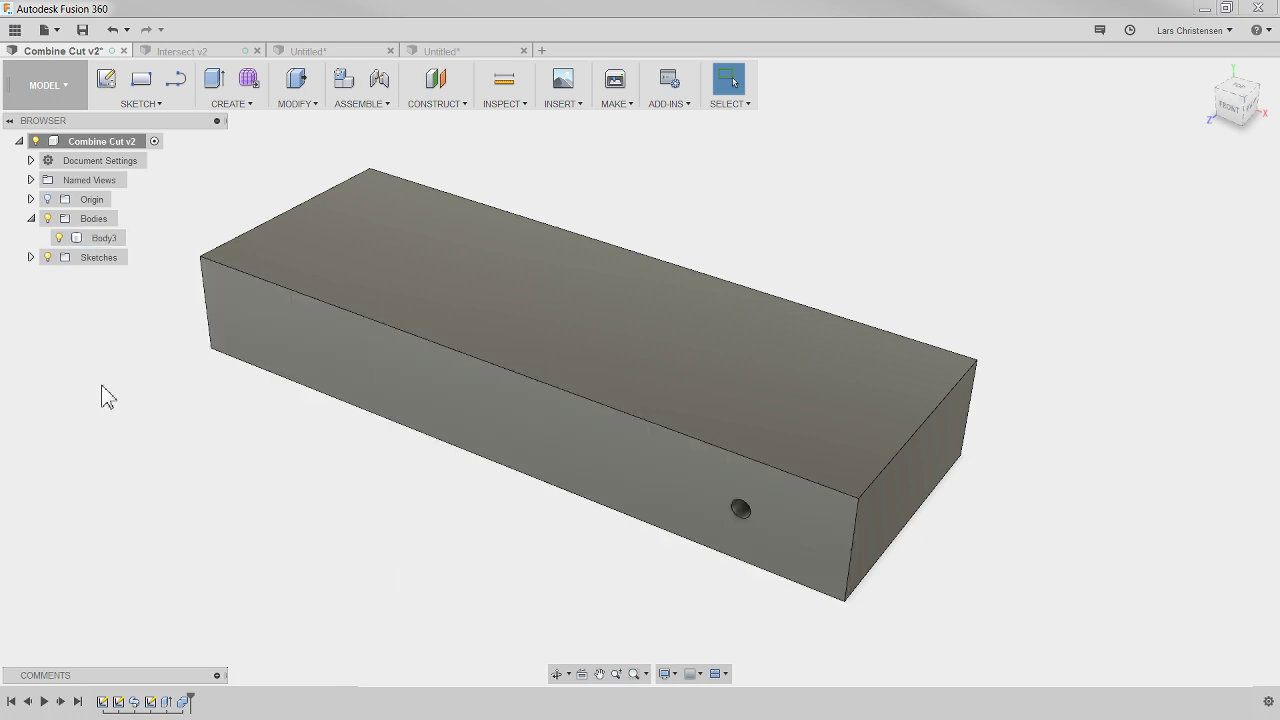
left_click(186, 52)
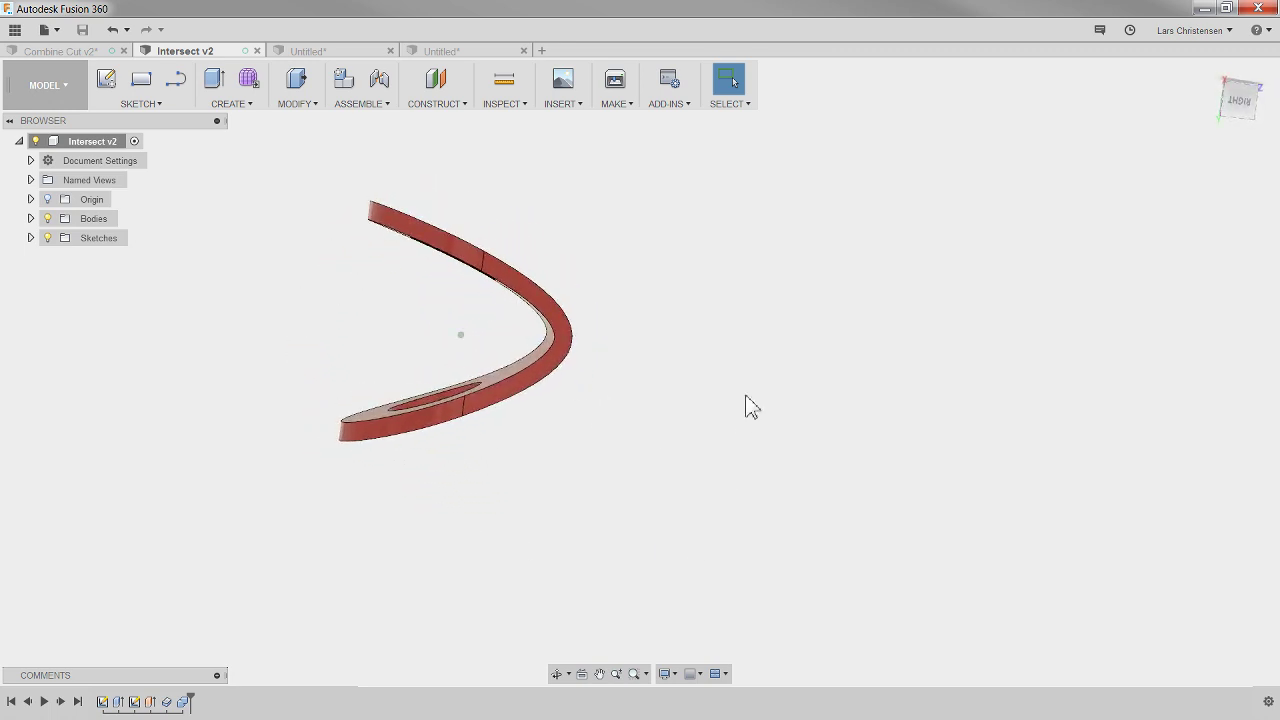
In a new design, sketch a 50 mm diameter circle at the origin on the XZ plane.
left_click(542, 51)
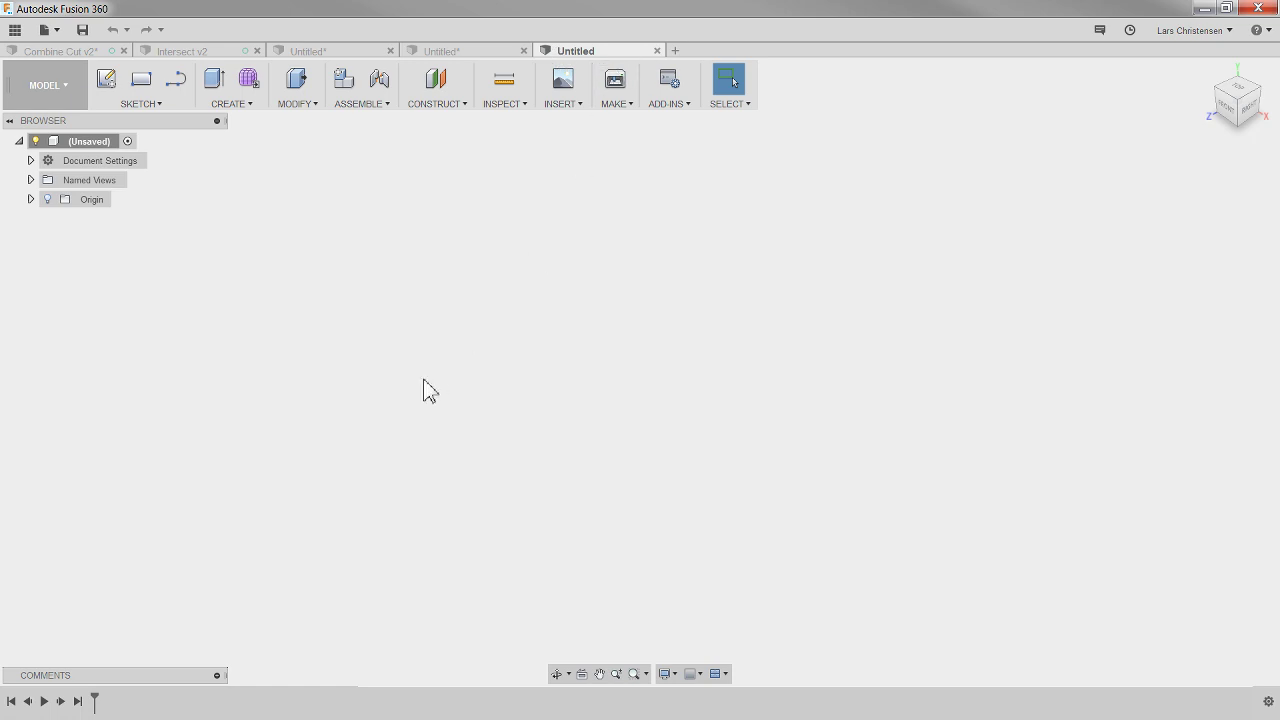
left_click(104, 82)
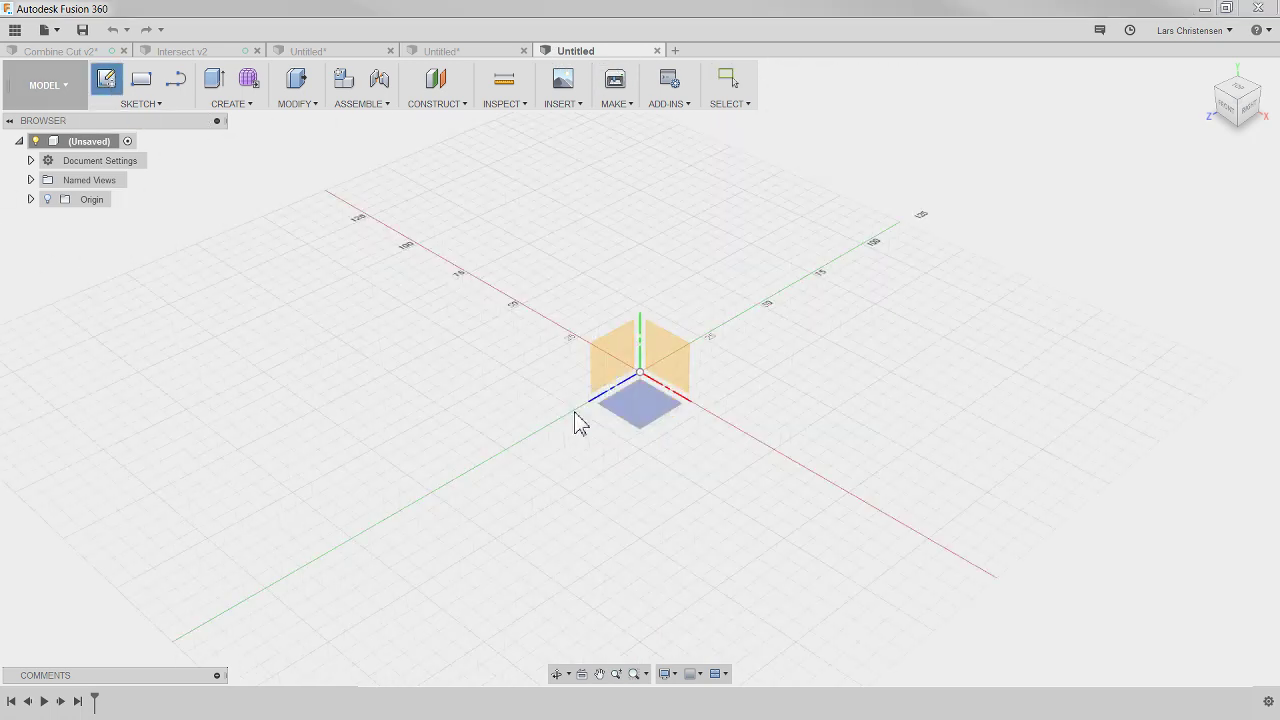
left_click(605, 410)
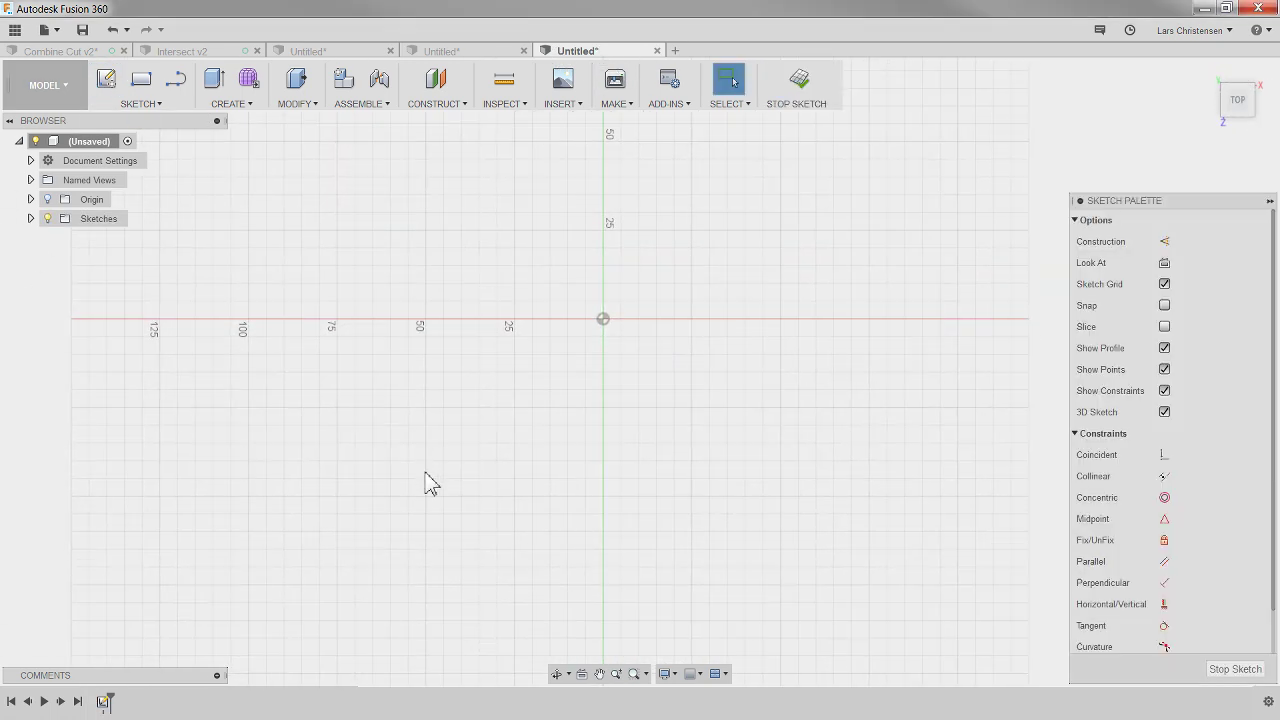
key("c")
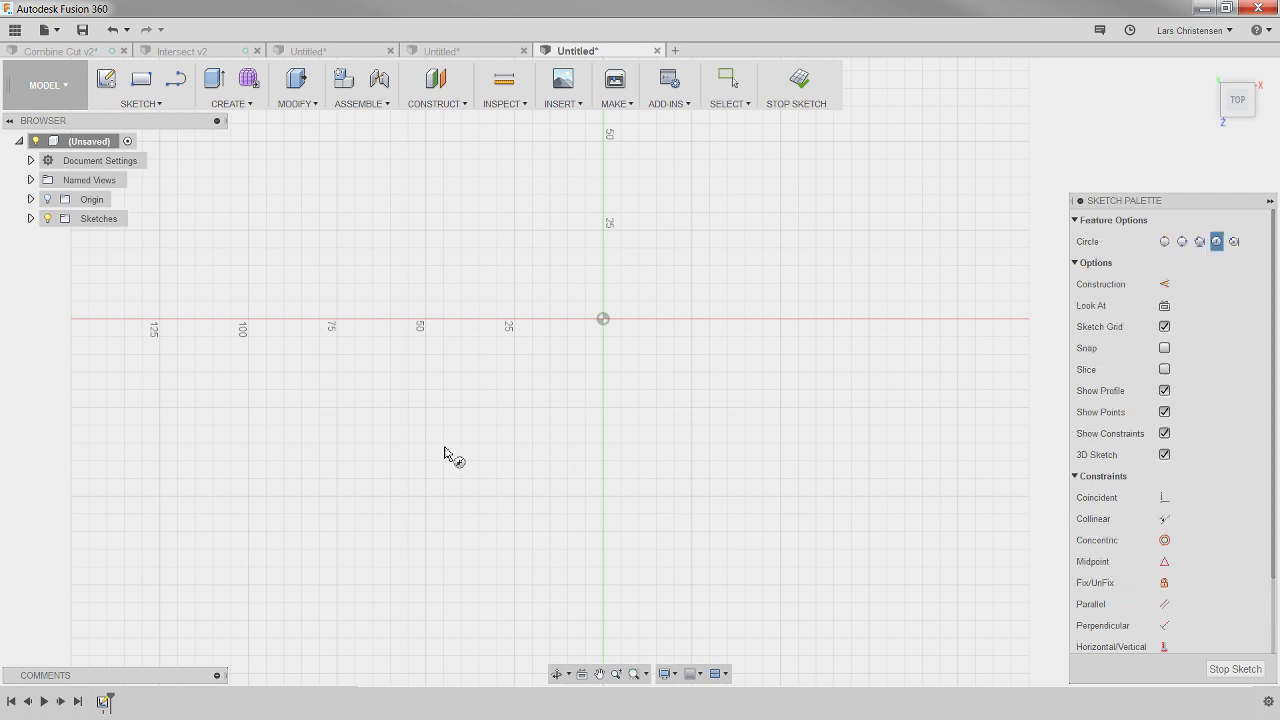
left_click(604, 318)
type("50")
key("Tab")
key("Return")
key("Escape")
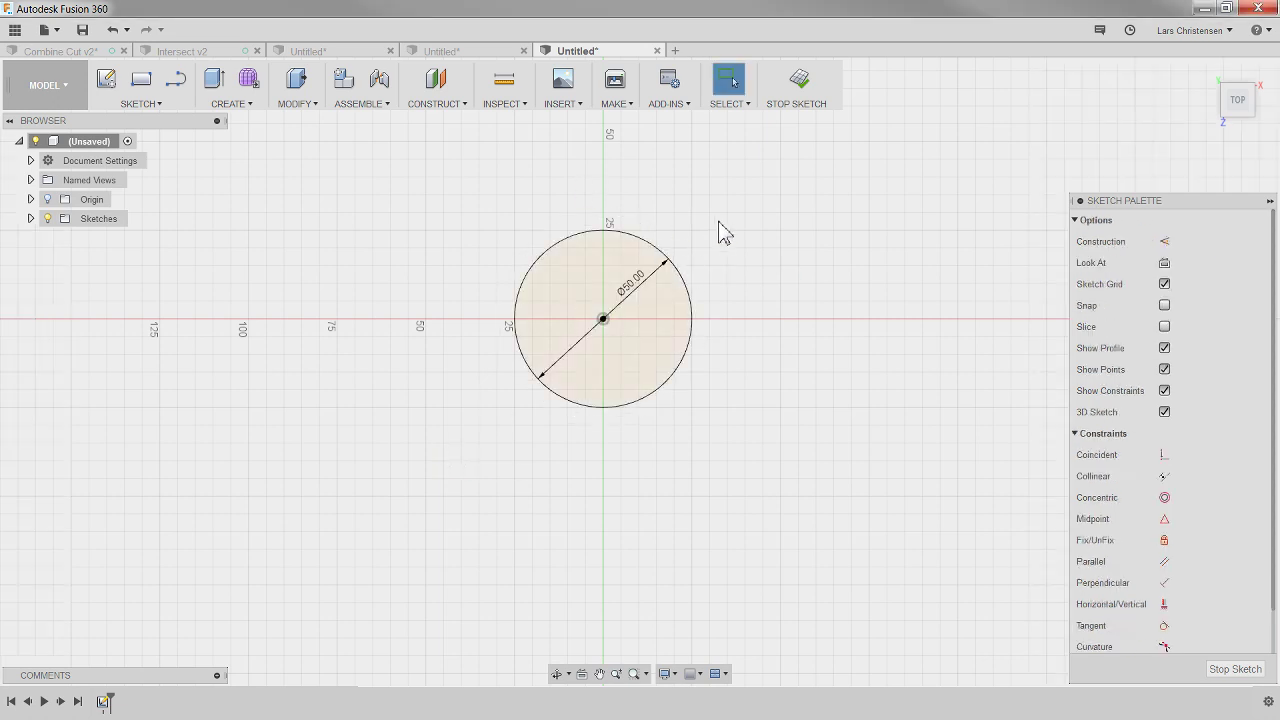
Add a concentric 25 mm diameter circle centred on the origin.
scroll(724, 230, "up", 3)
key("c")
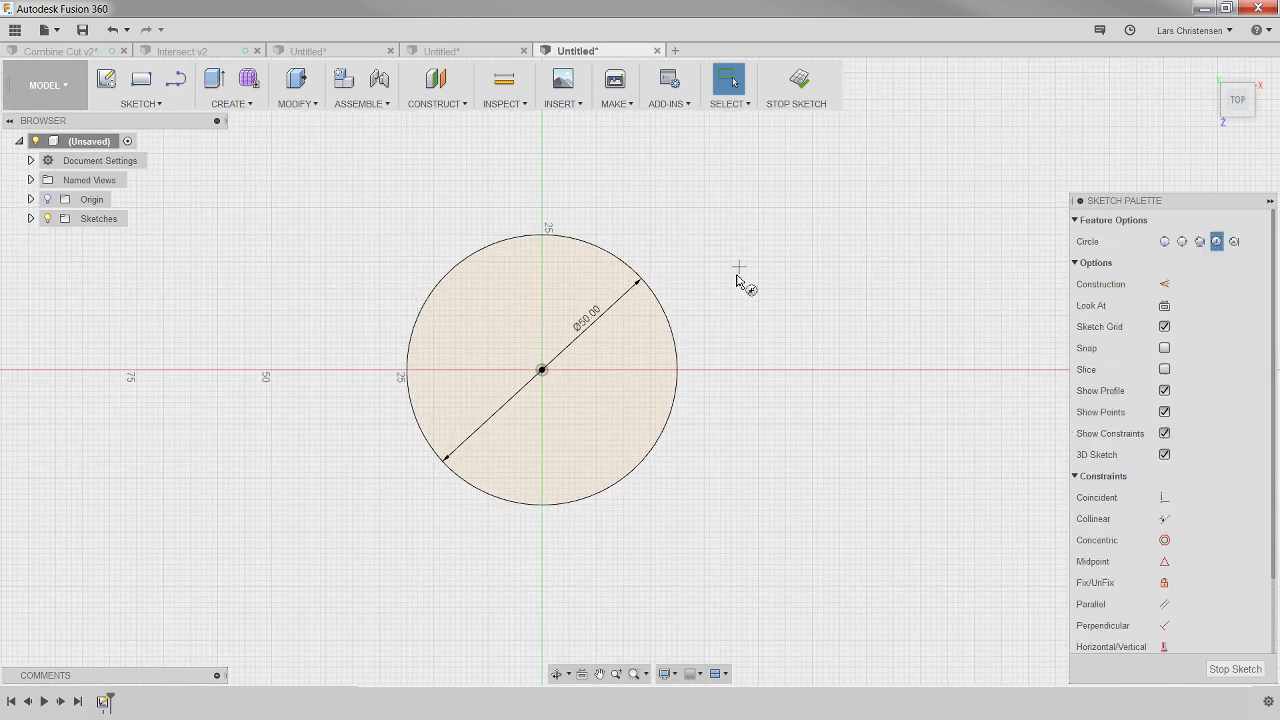
left_click(541, 371)
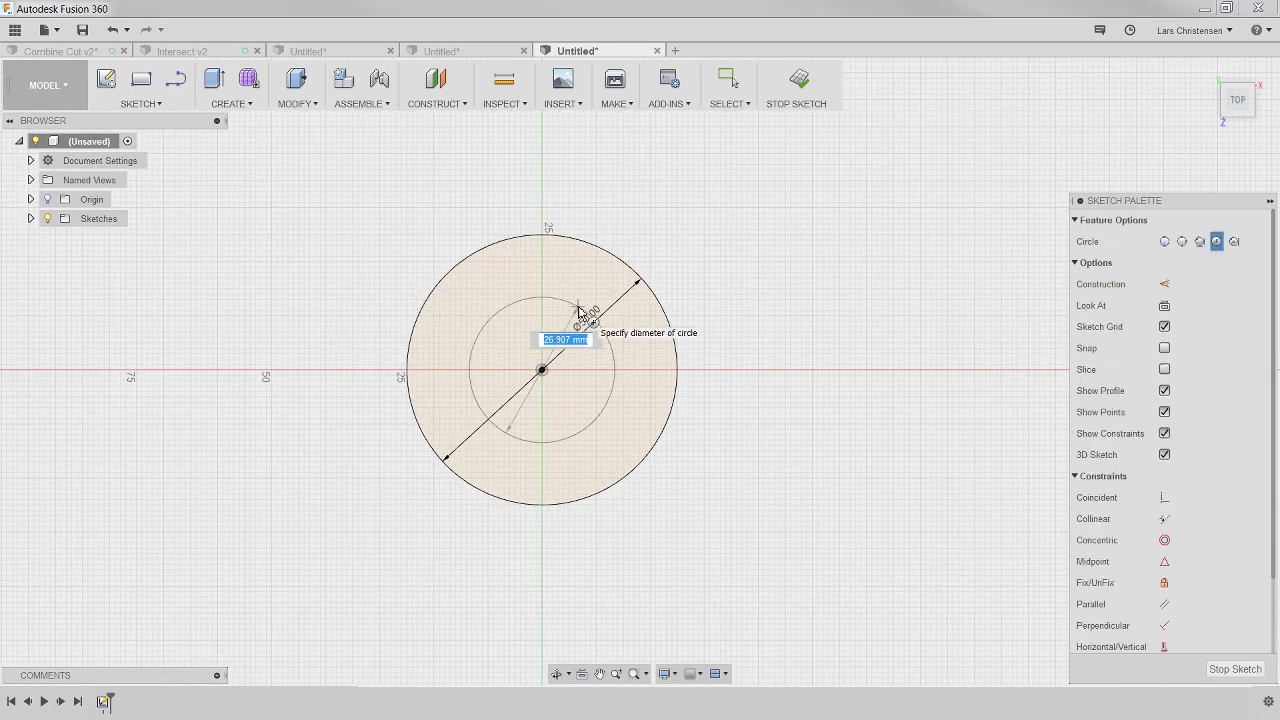
type("25")
key("Return")
key("Escape")
scroll(383, 209, "down", 2)
Draw a 30 mm vertical line down from the circles' centre.
key("l")
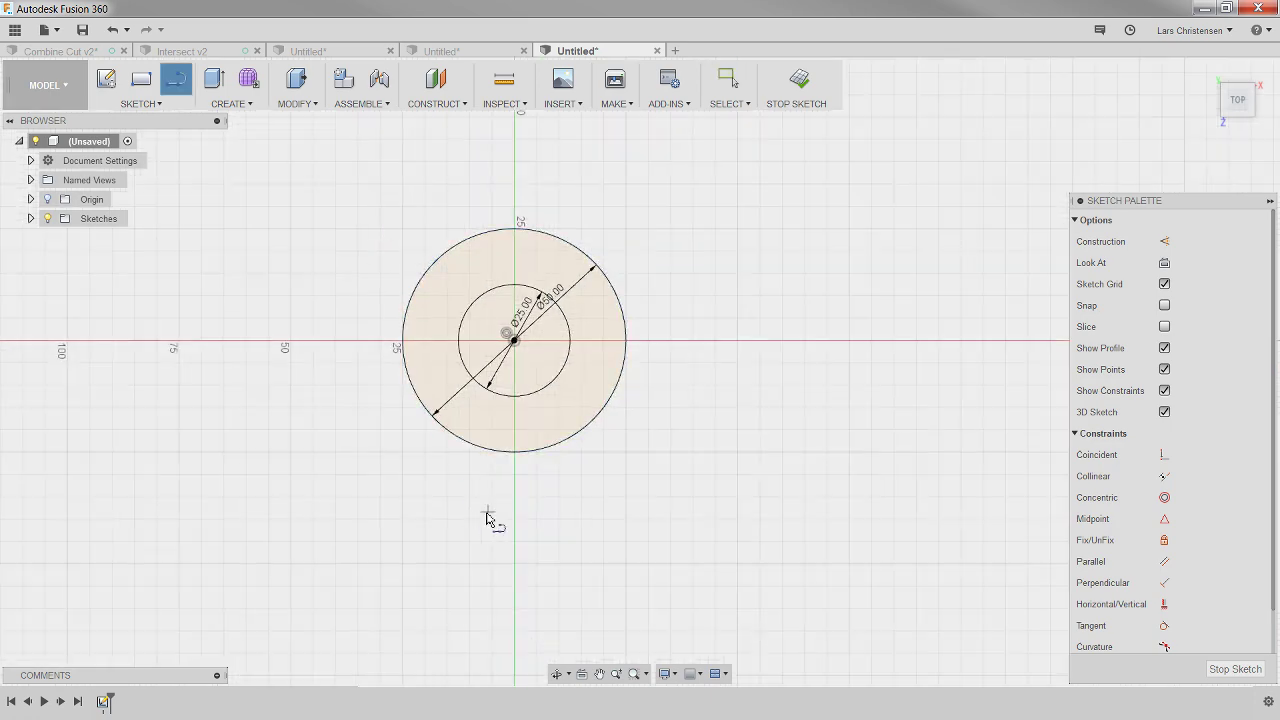
left_click(514, 341)
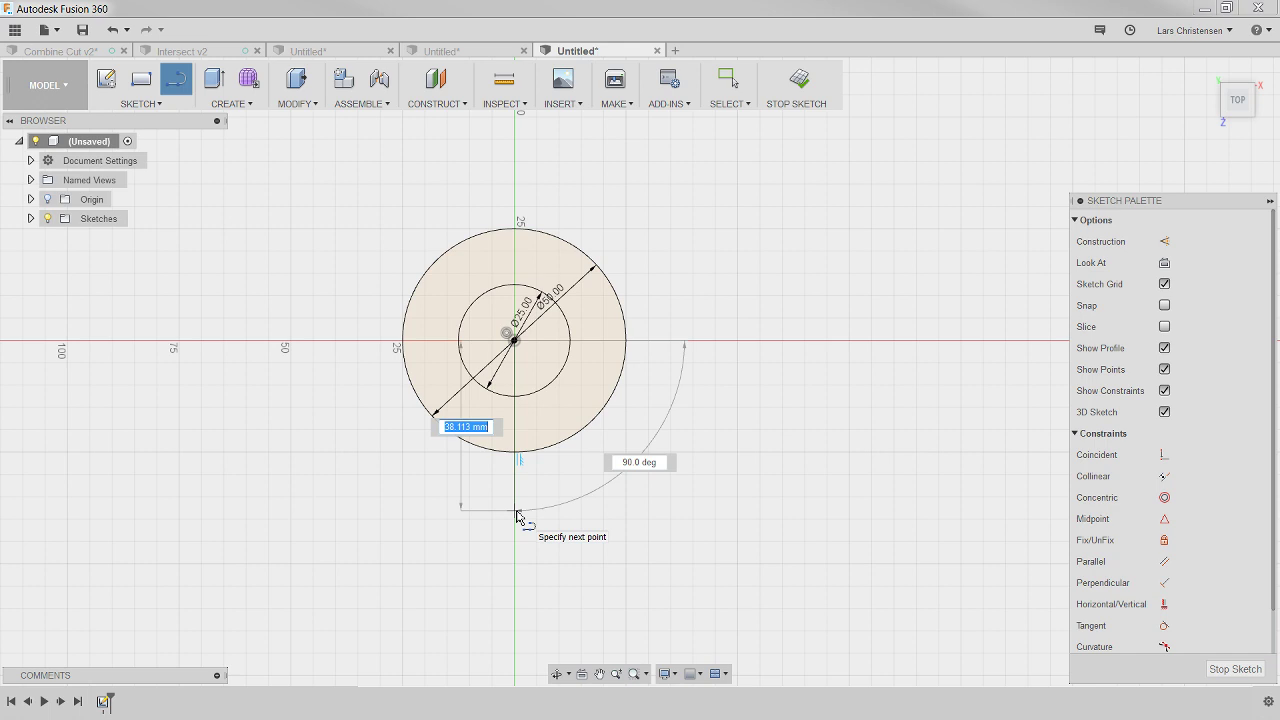
key("Tab")
key("Tab")
key("Tab")
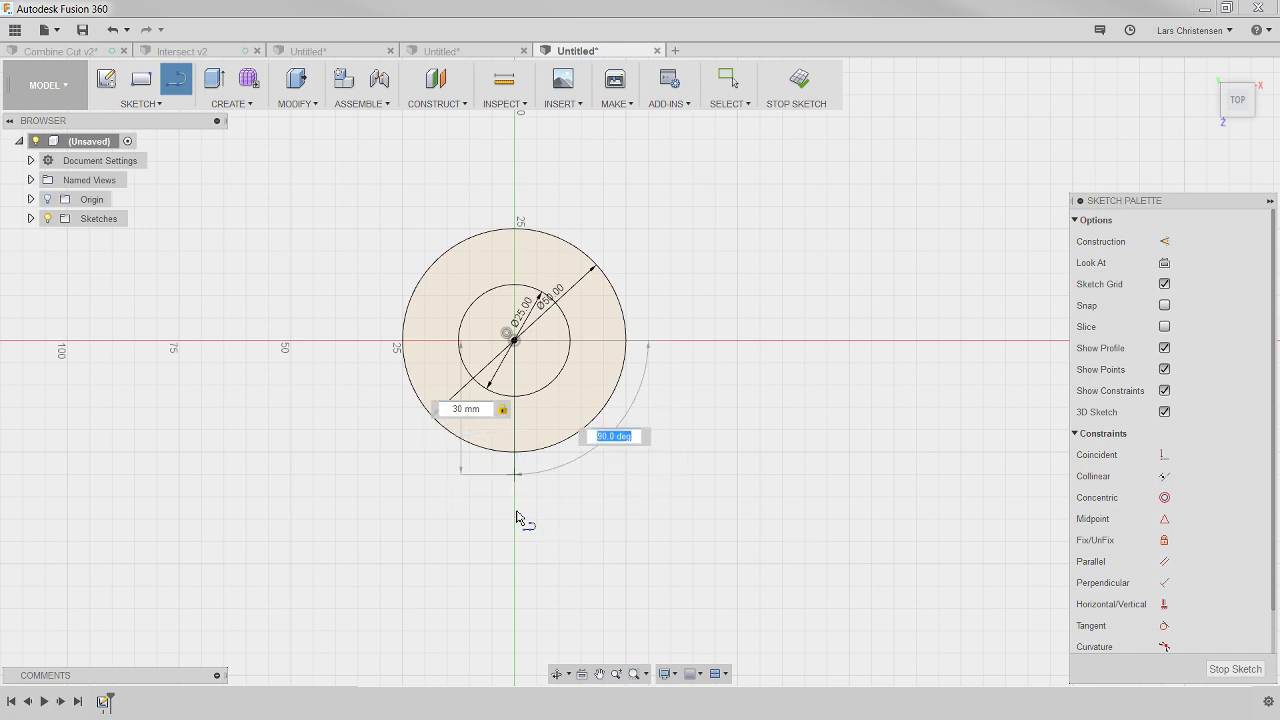
key("Tab")
key("Return")
key("Escape")
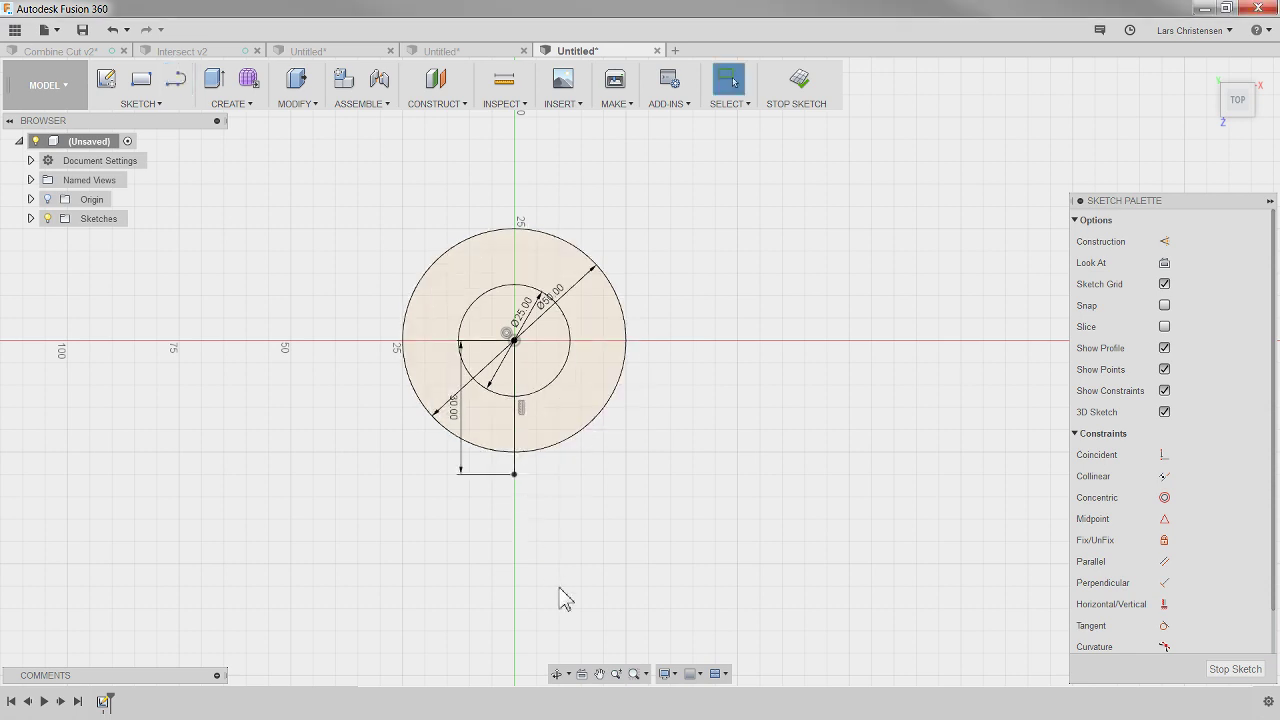
Draw a horizontal line below and midpoint-constrain it to the vertical line's lower end.
key("l")
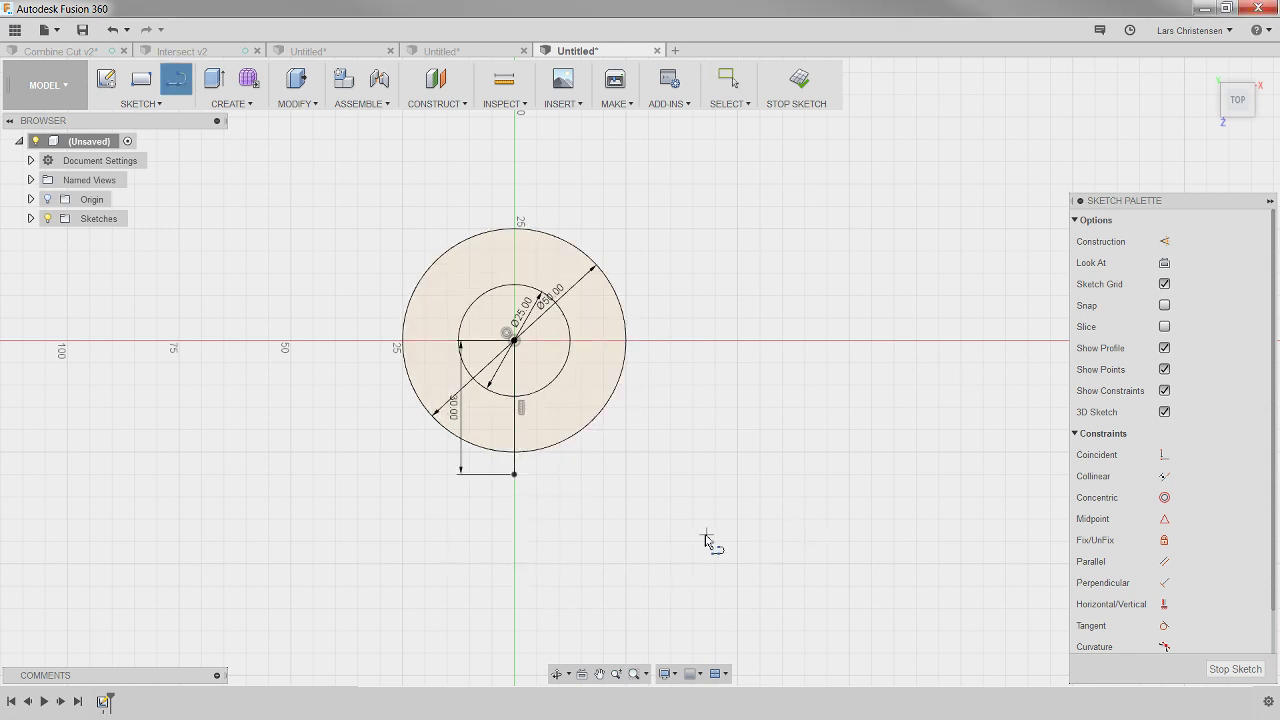
left_click(613, 535)
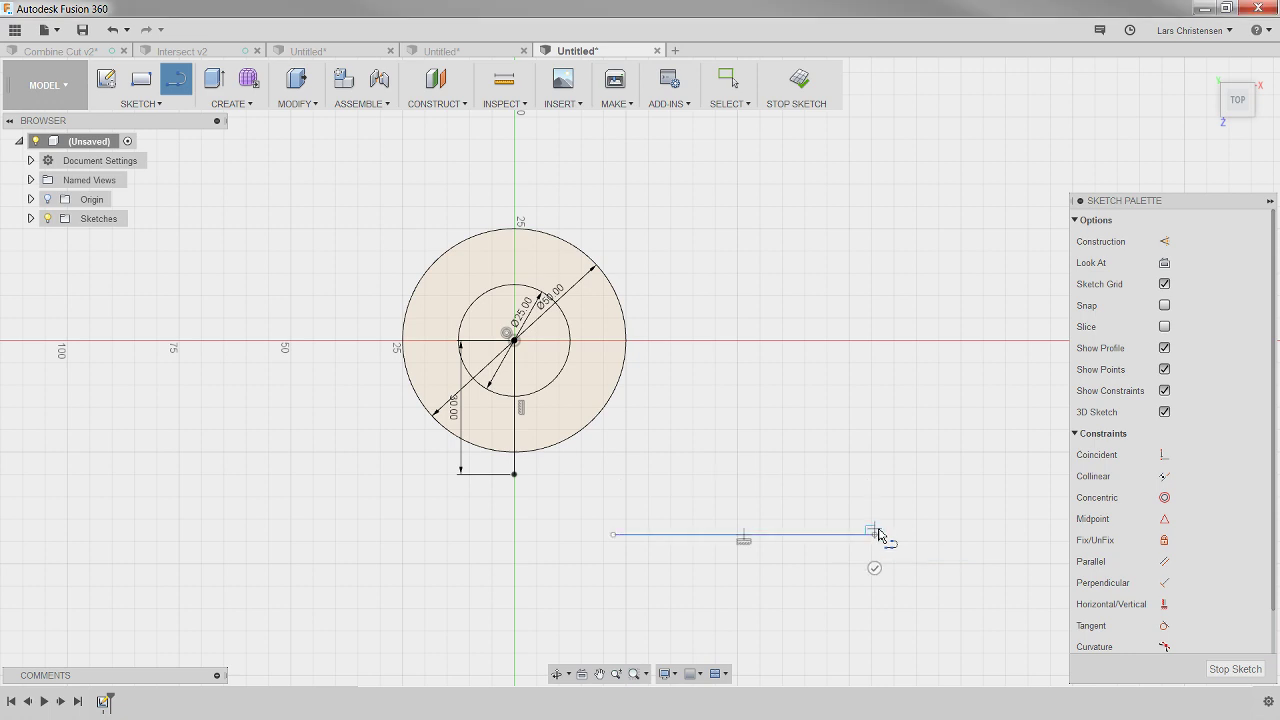
left_click(875, 535)
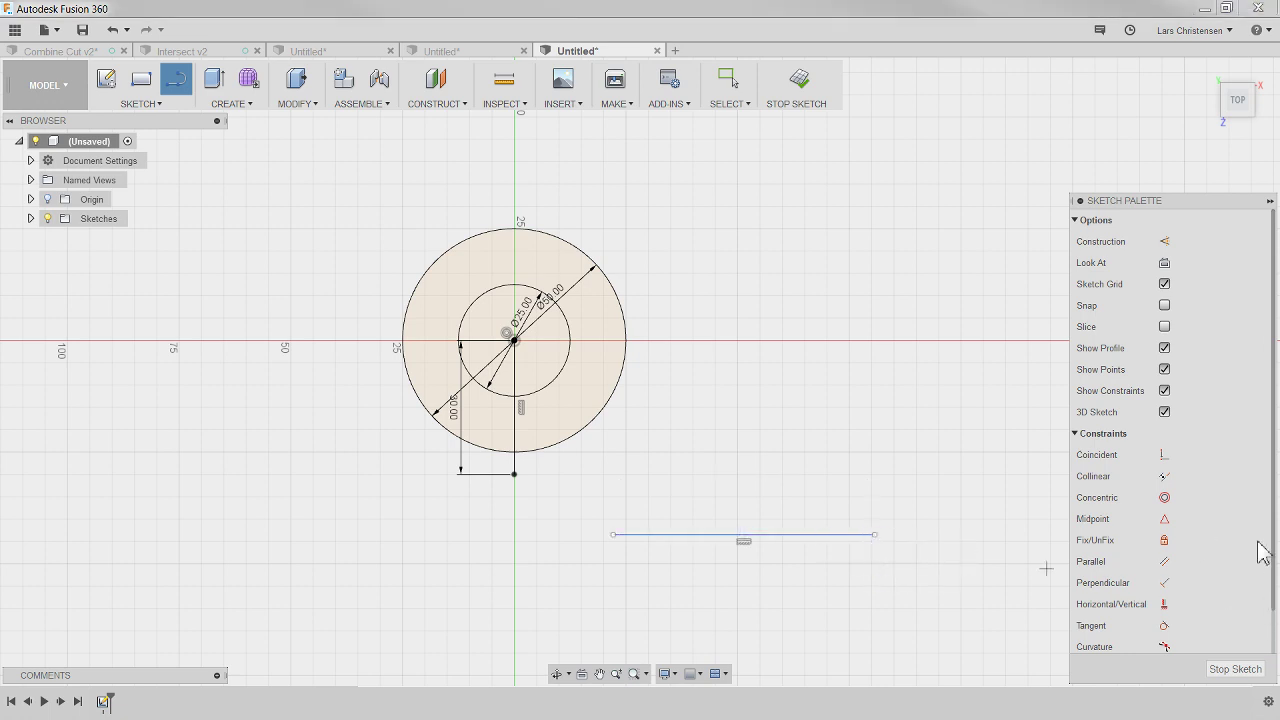
left_click(1164, 519)
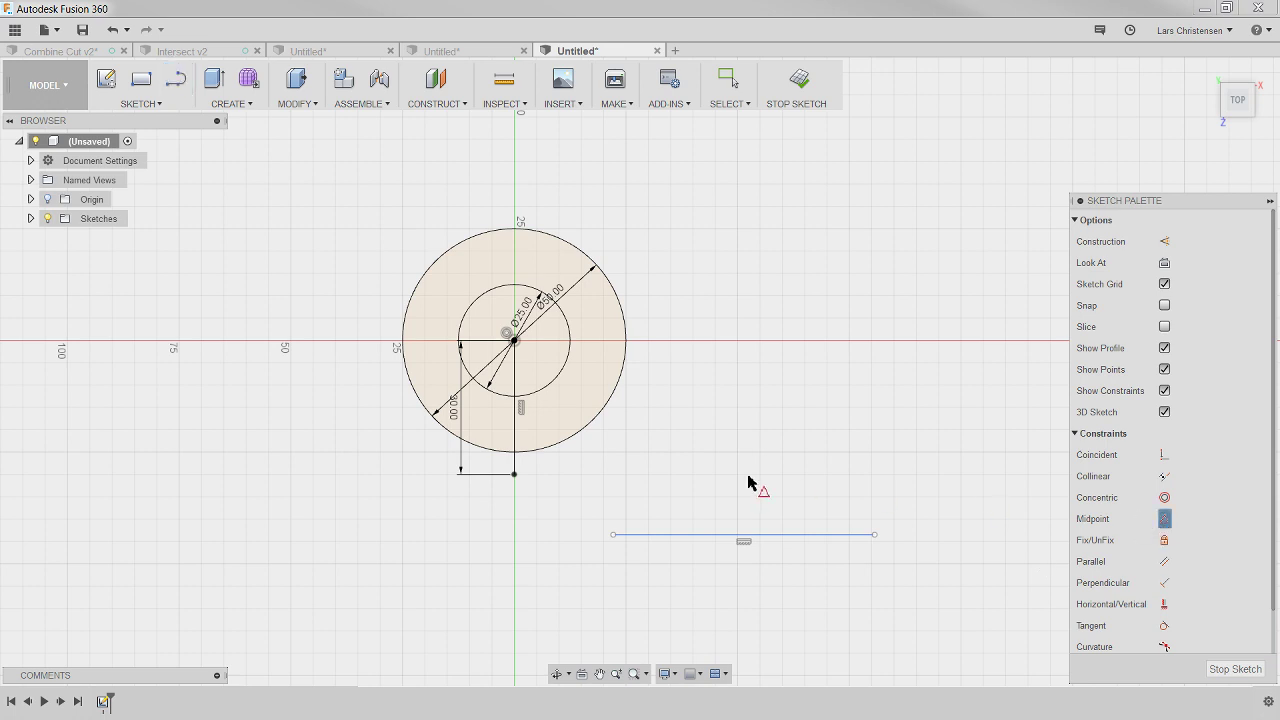
left_click(767, 535)
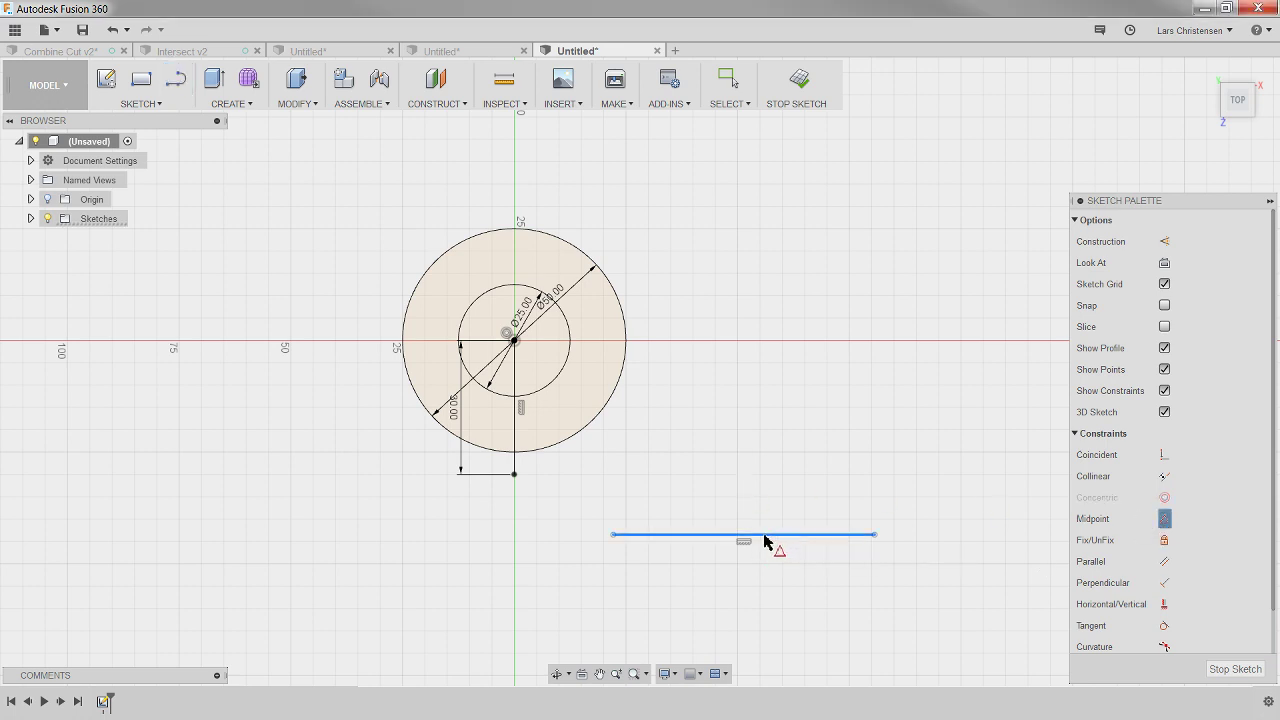
left_click(513, 476)
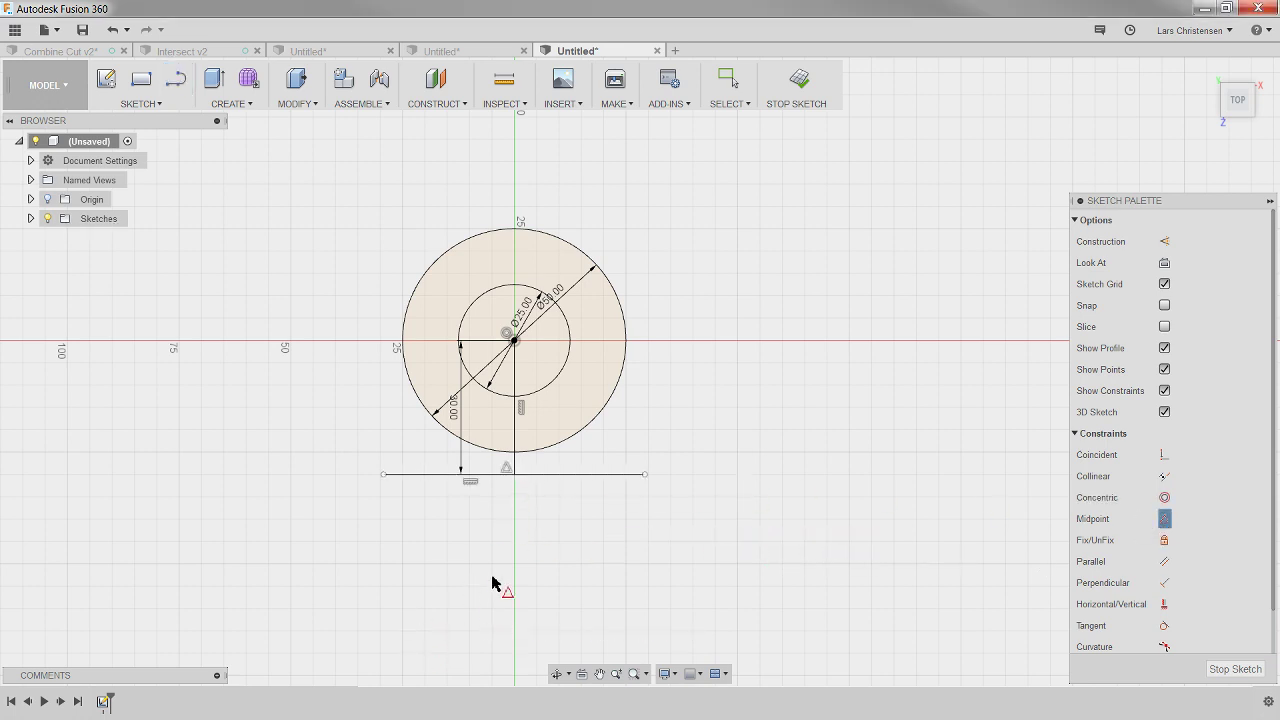
Dimension the horizontal base line to 30 mm.
key("d")
left_click(557, 475)
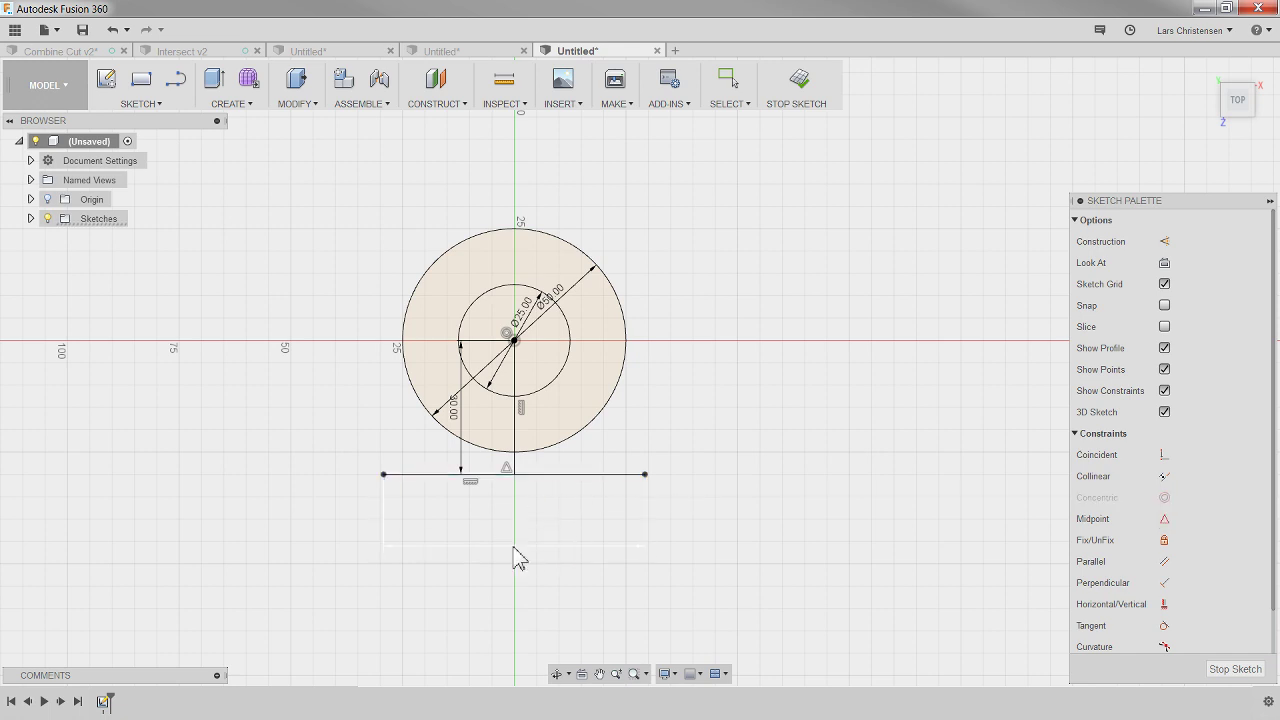
left_click(518, 556)
type("30")
key("Return")
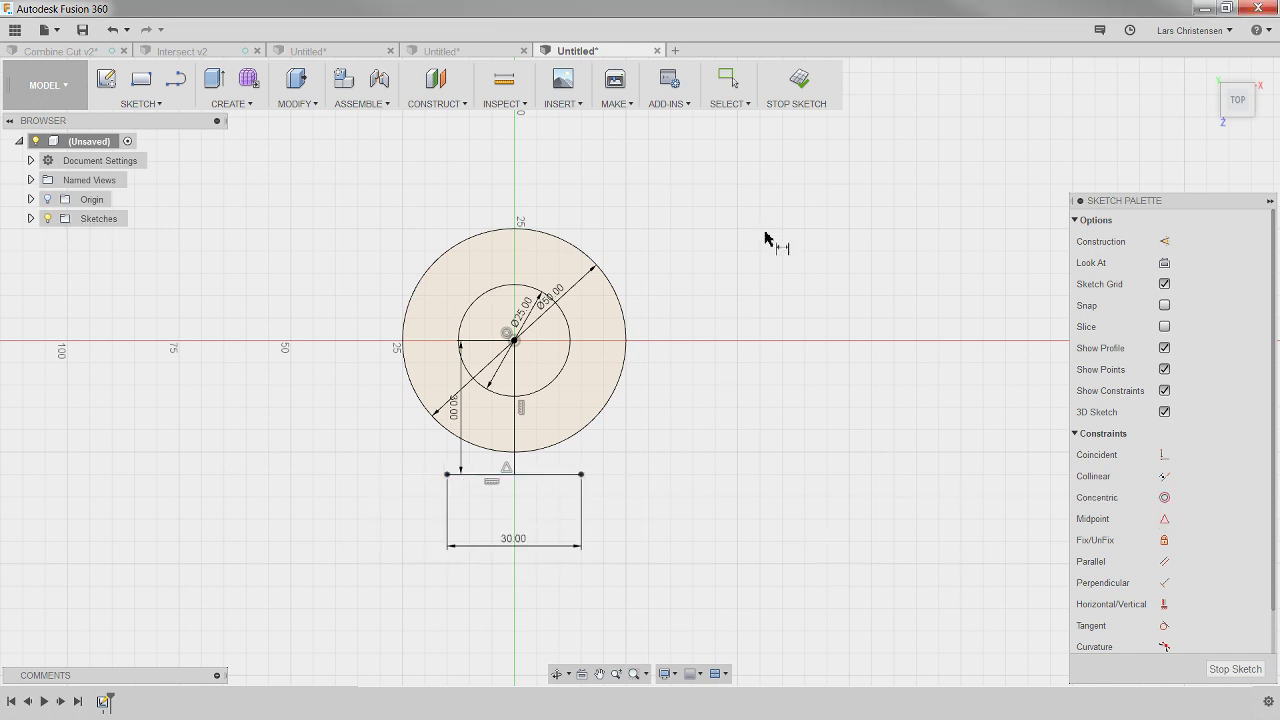
scroll(740, 283, "up", 1)
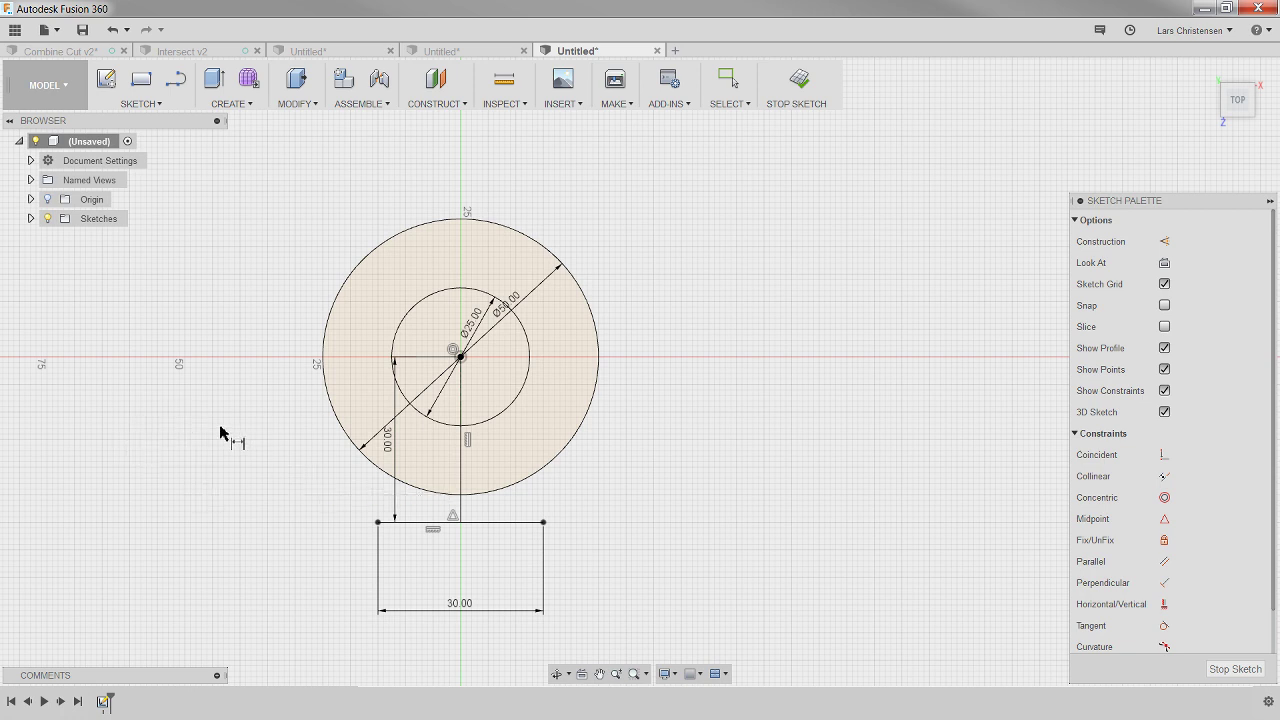
Draw slanted lines from the outer circle's left and right sides down to both base-line ends.
key("t")
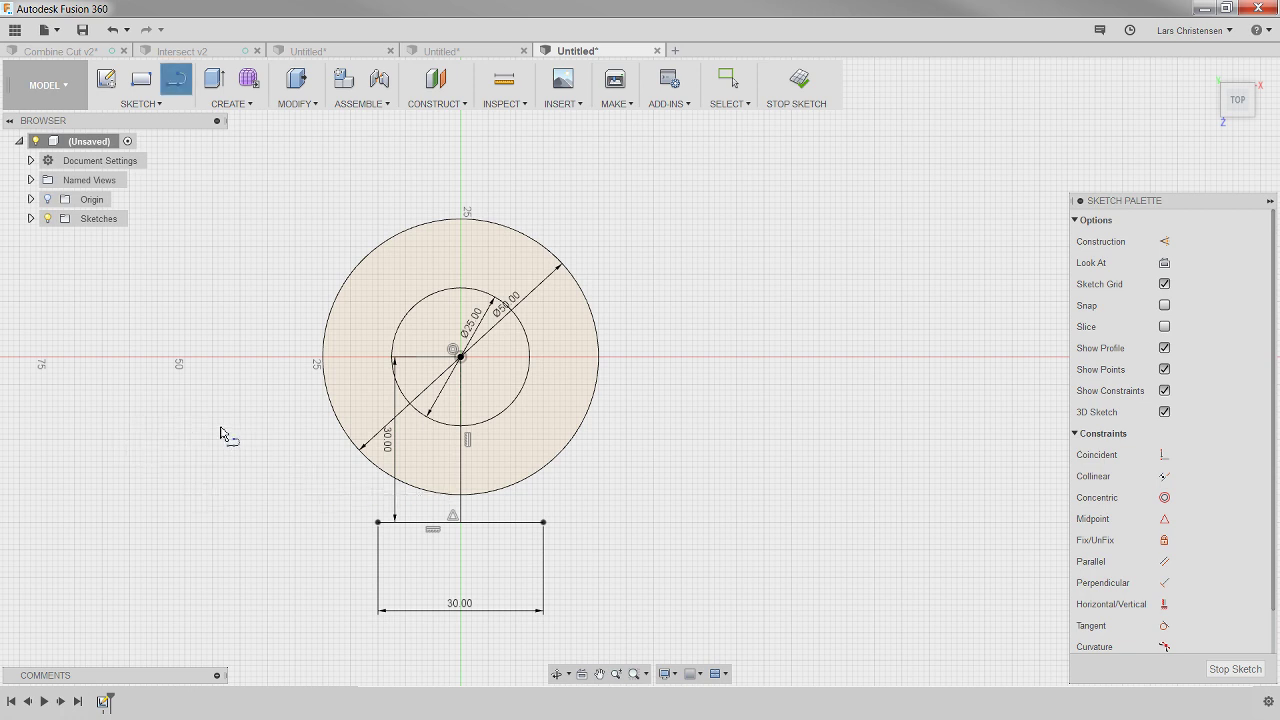
left_click(330, 399)
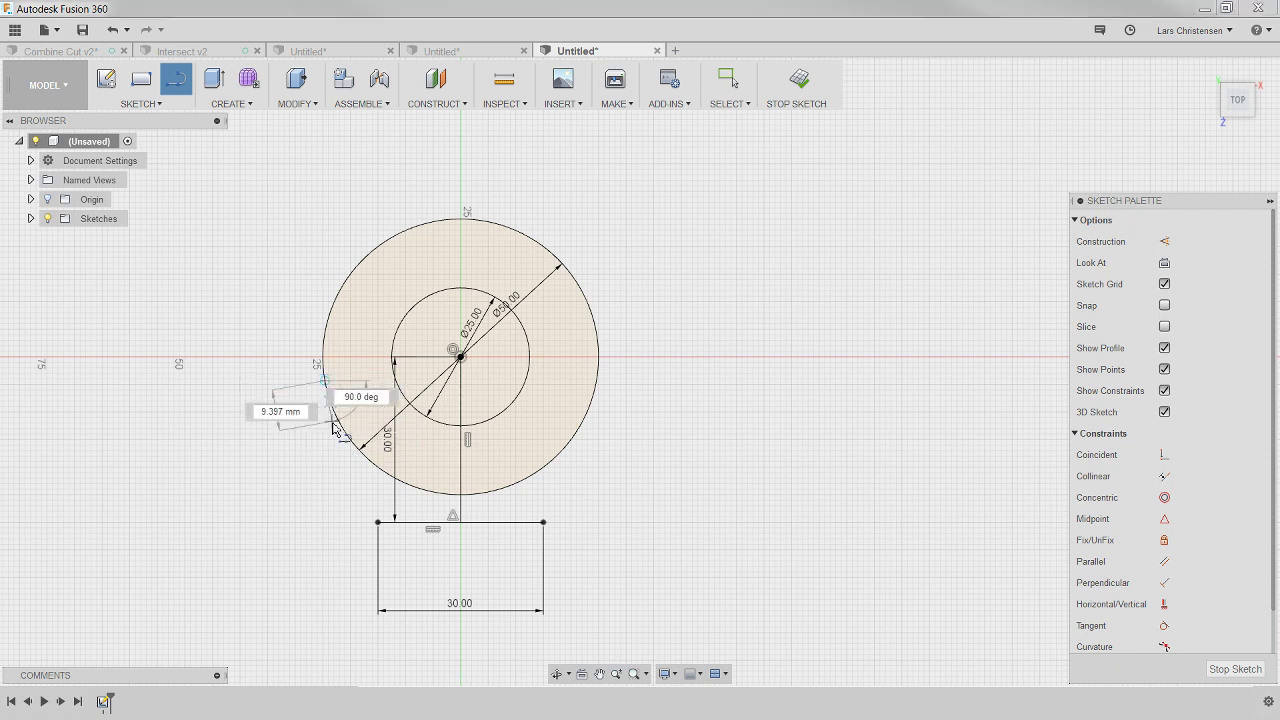
left_click(379, 522)
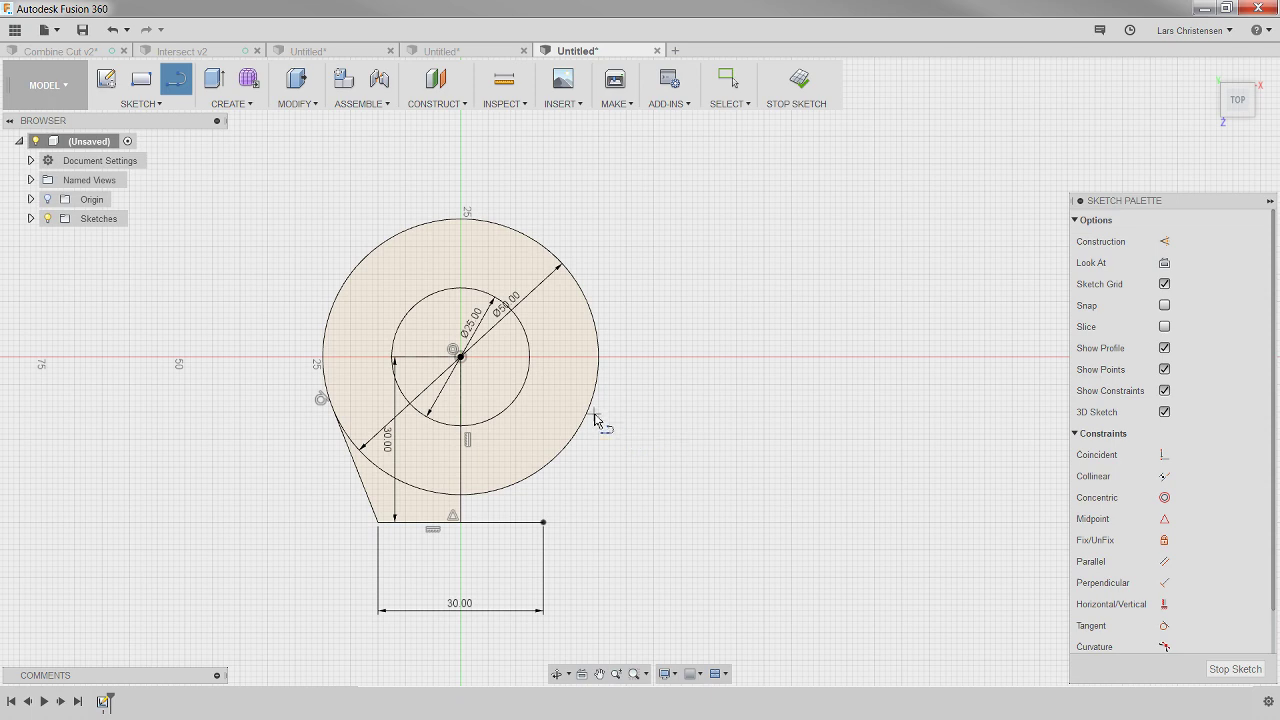
key("Escape")
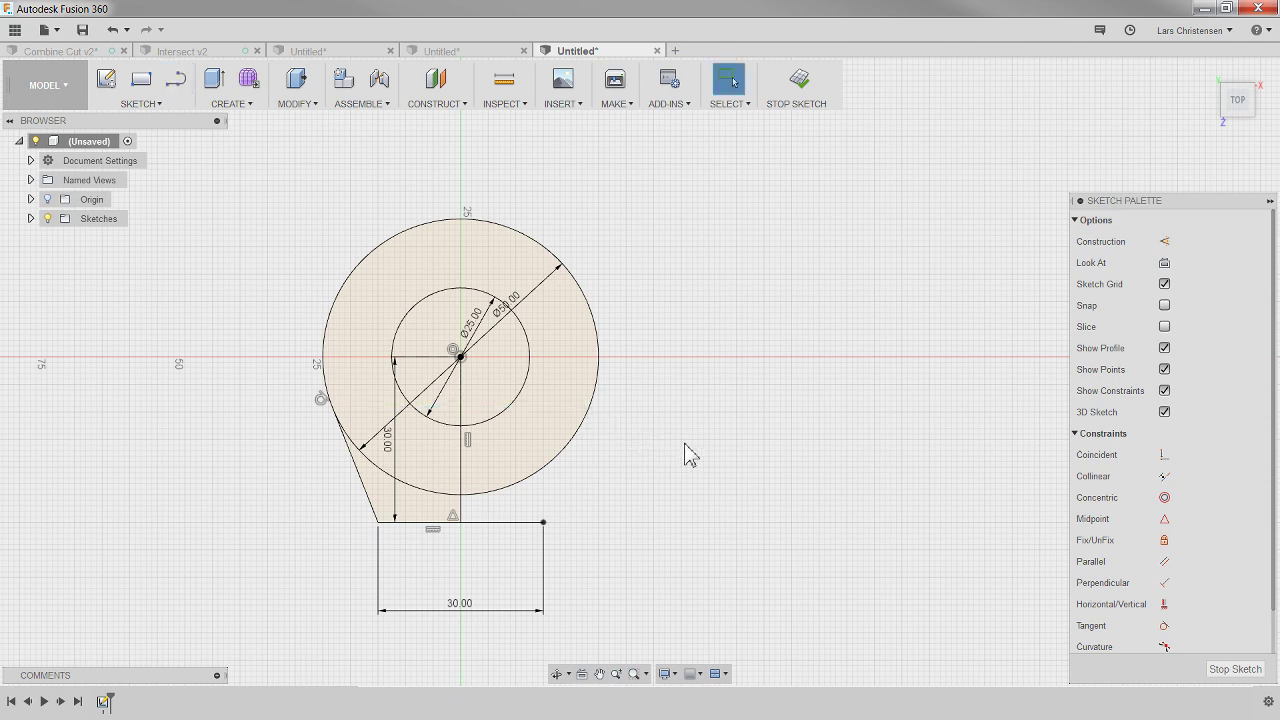
key("l")
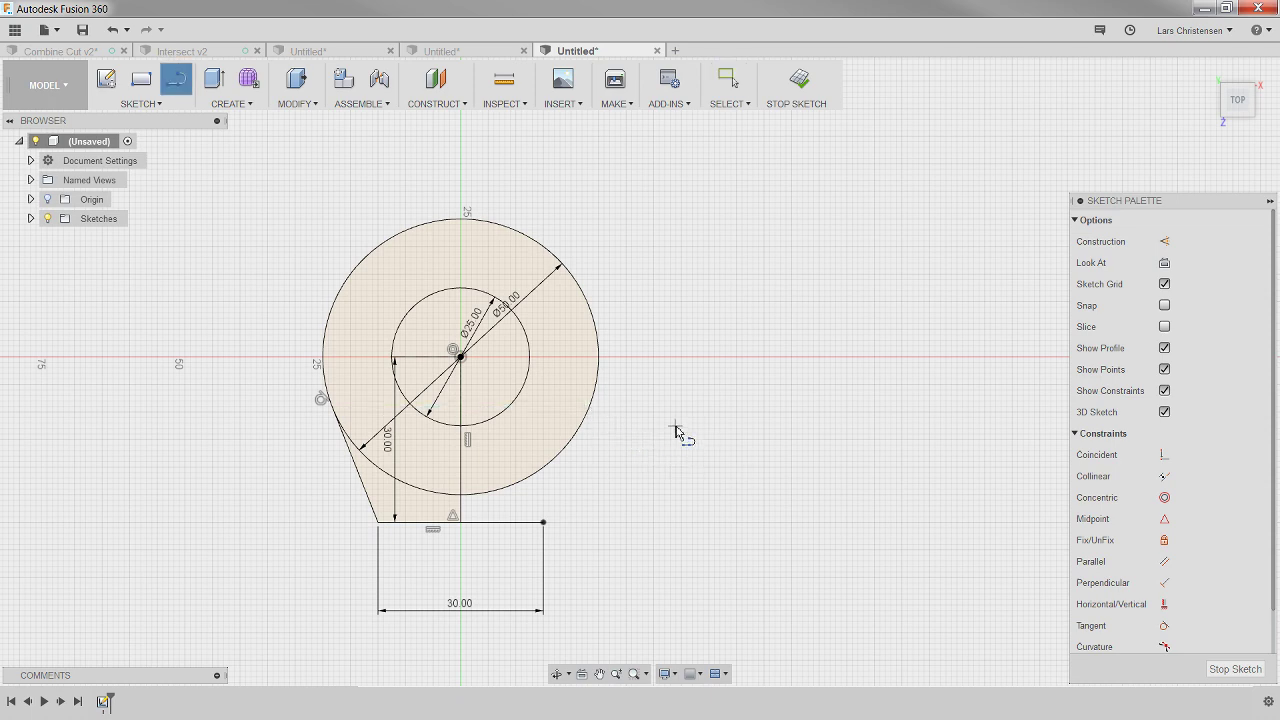
left_click(590, 402)
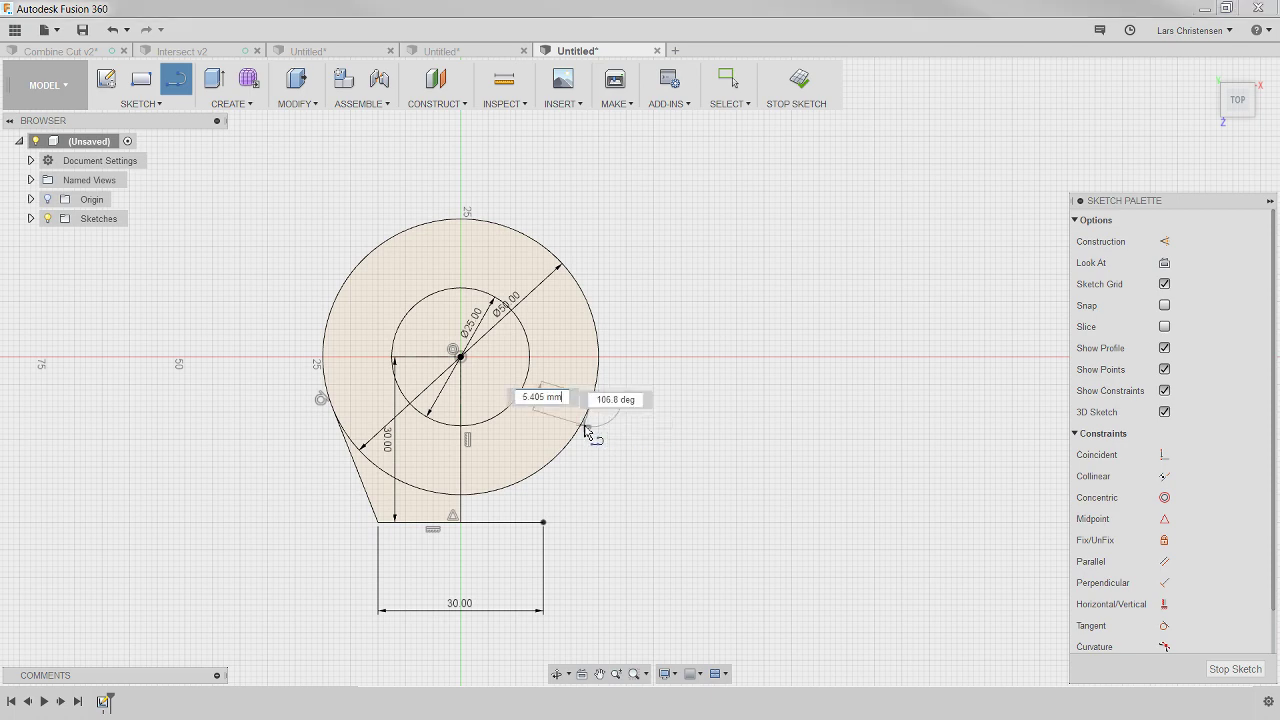
double_click(544, 522)
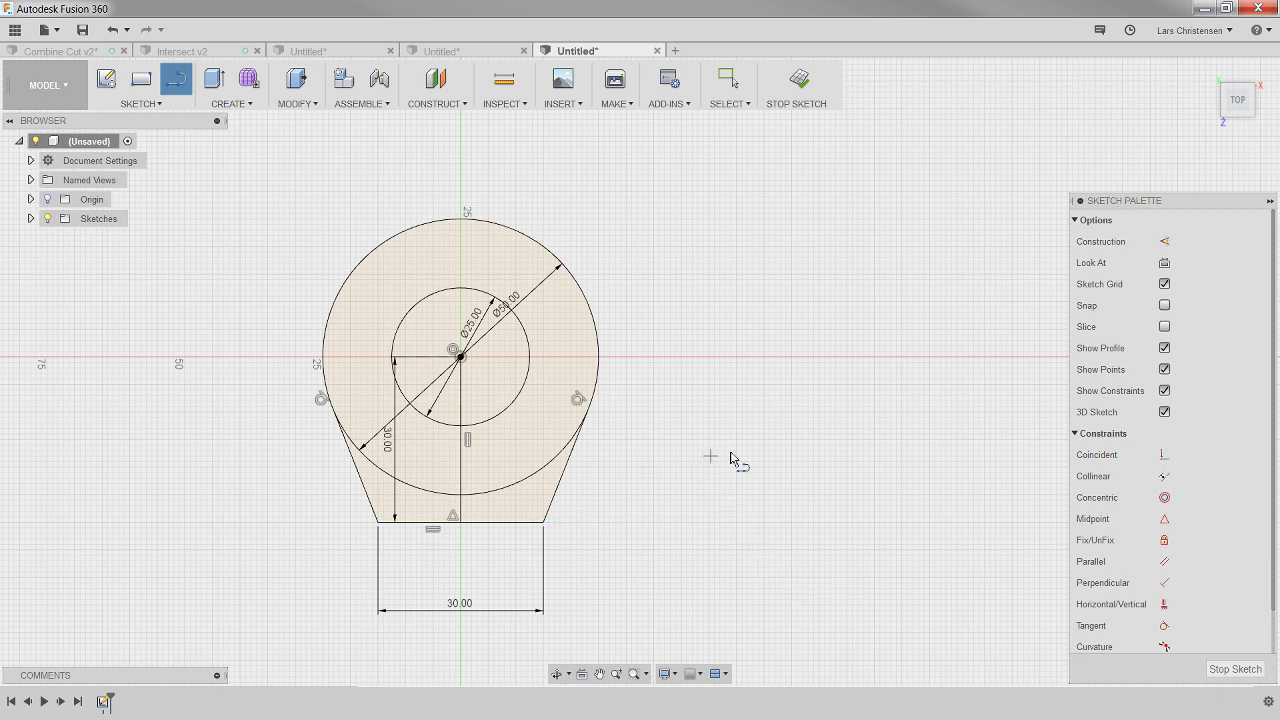
Extrude the ring and lower profile regions symmetrically by 50 mm into a solid body.
left_click(214, 80)
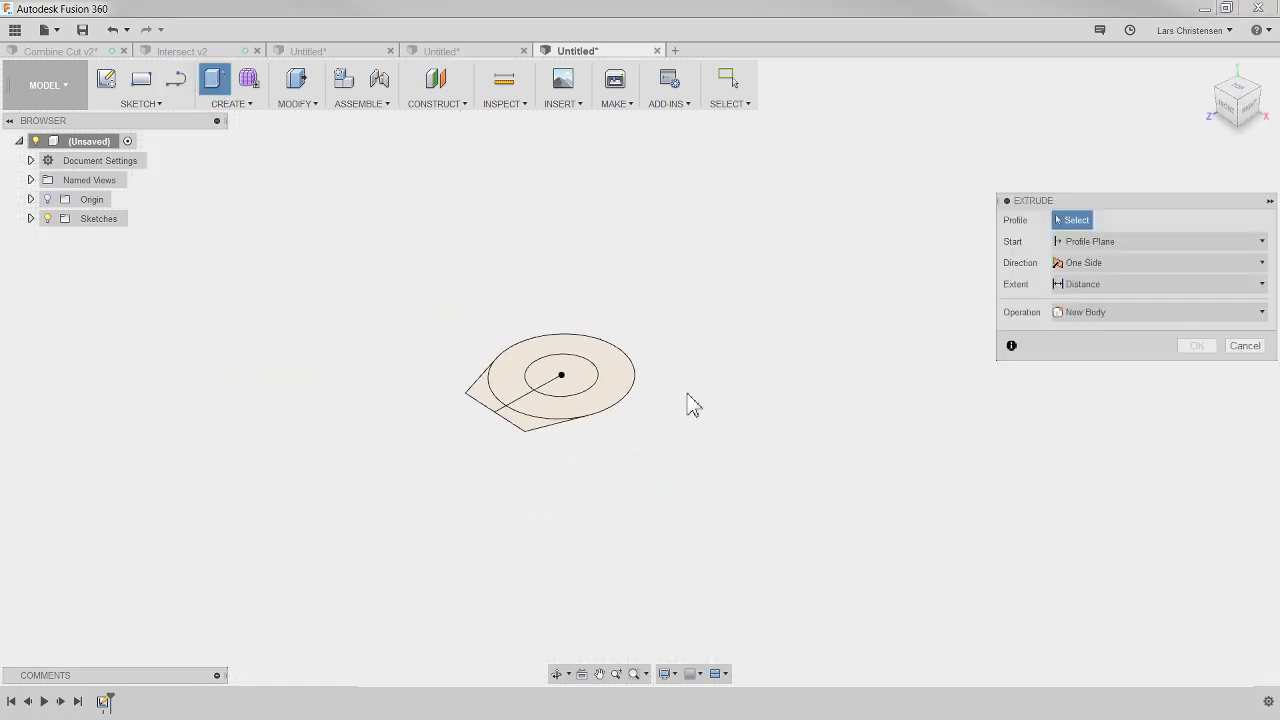
left_click(510, 416)
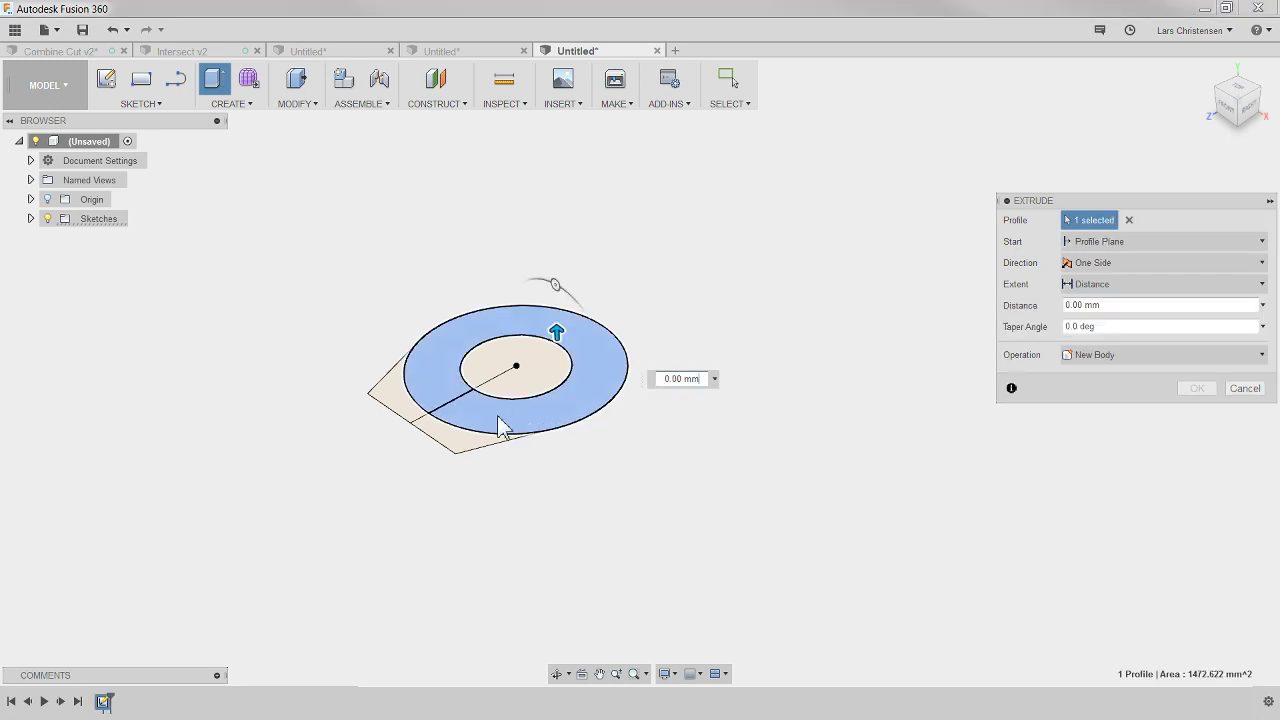
left_click(452, 440)
left_click(405, 418)
left_click(1150, 263)
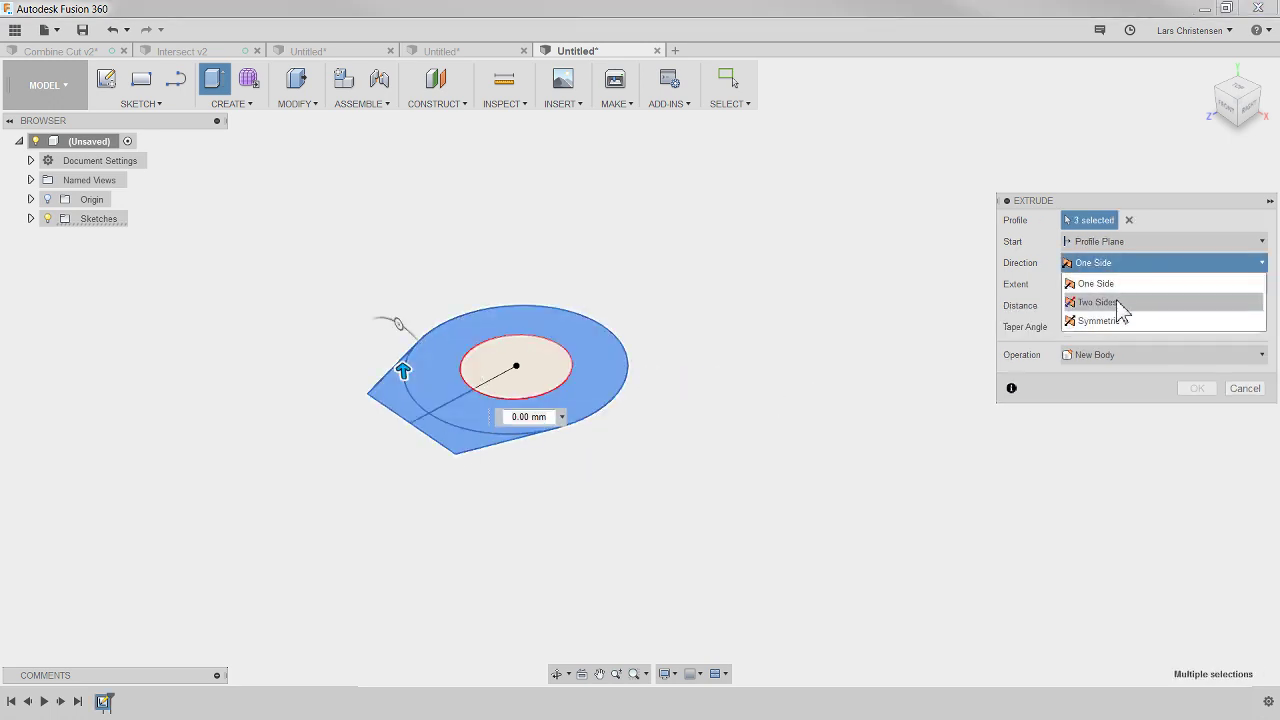
left_click(1105, 321)
left_click_drag(403, 371, 399, 164)
type("50")
key("Return")
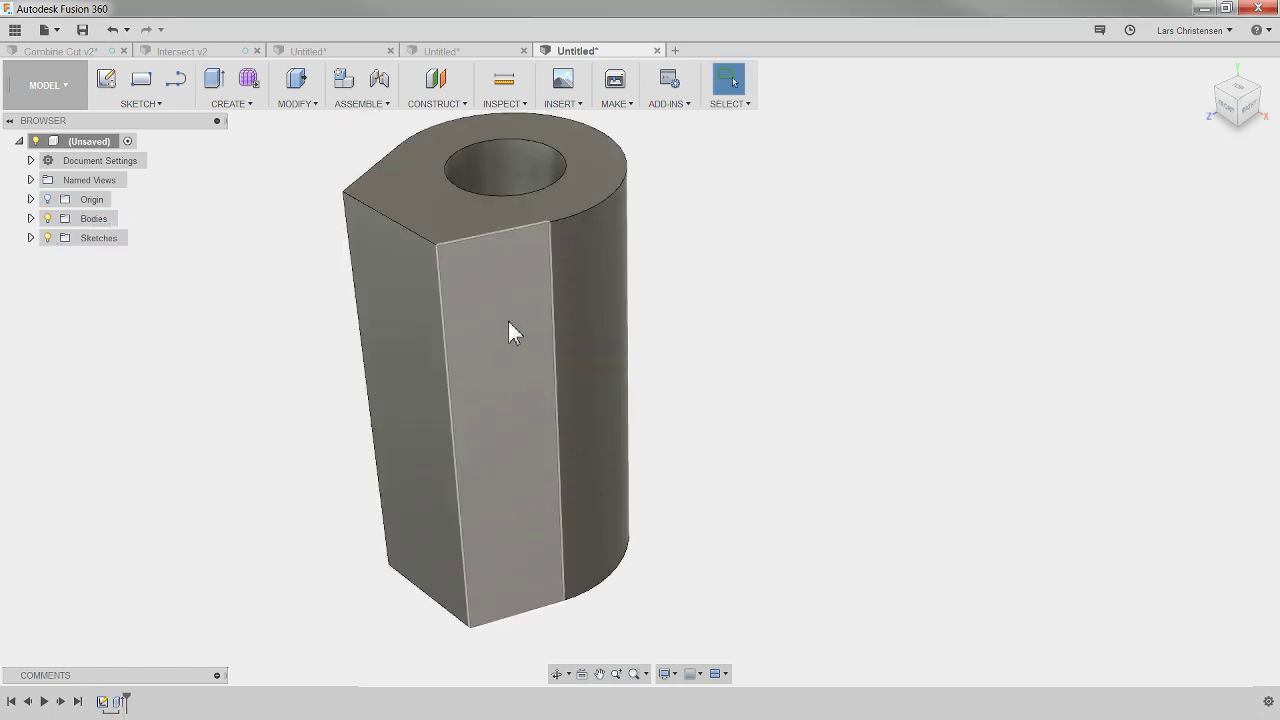
Compare the new body with the red bracket in the Intersect v2 design, then return.
middle_click_drag(519, 350, 361, 362, "shift")
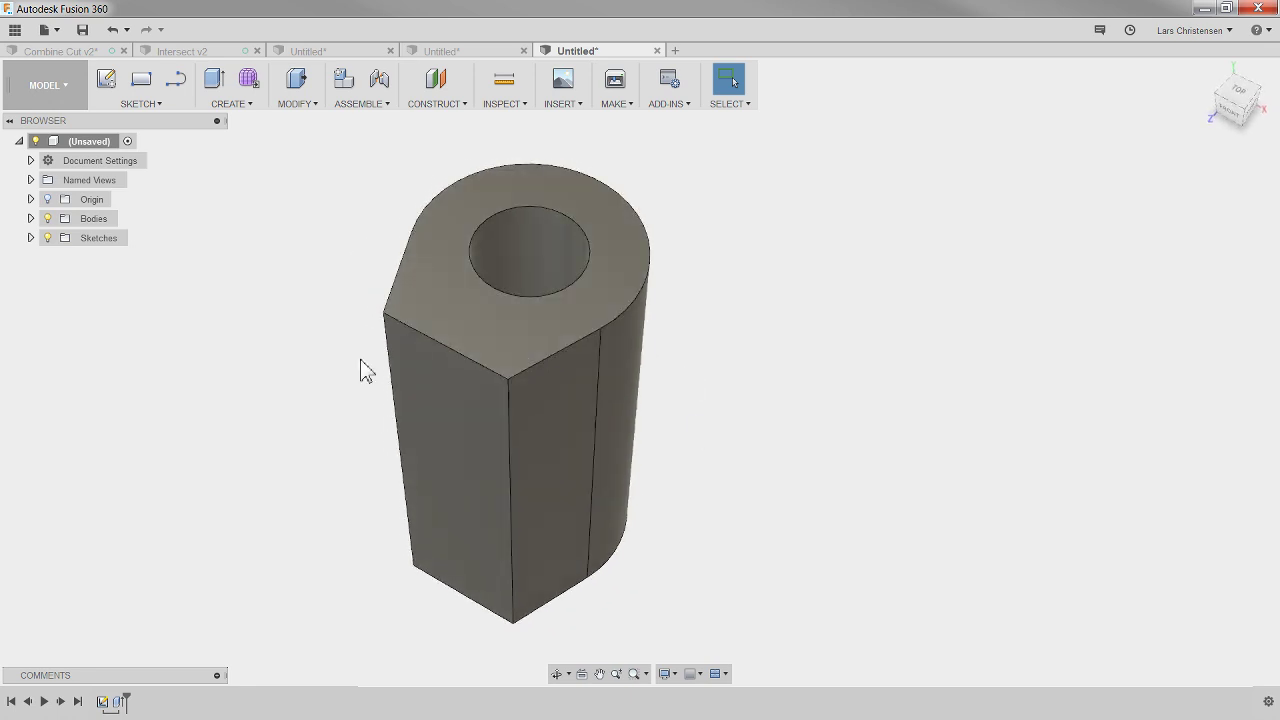
left_click(178, 51)
middle_click_drag(437, 314, 543, 234, "shift")
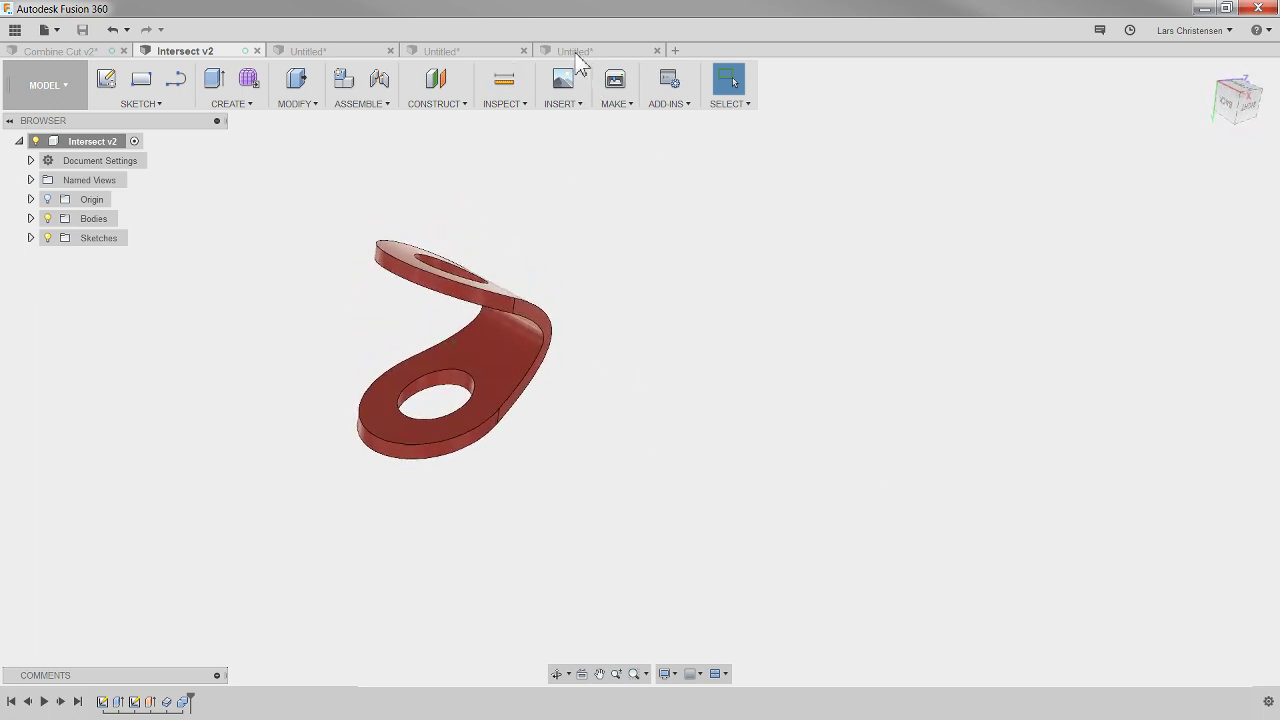
left_click(576, 52)
middle_click_drag(300, 363, 189, 375, "shift")
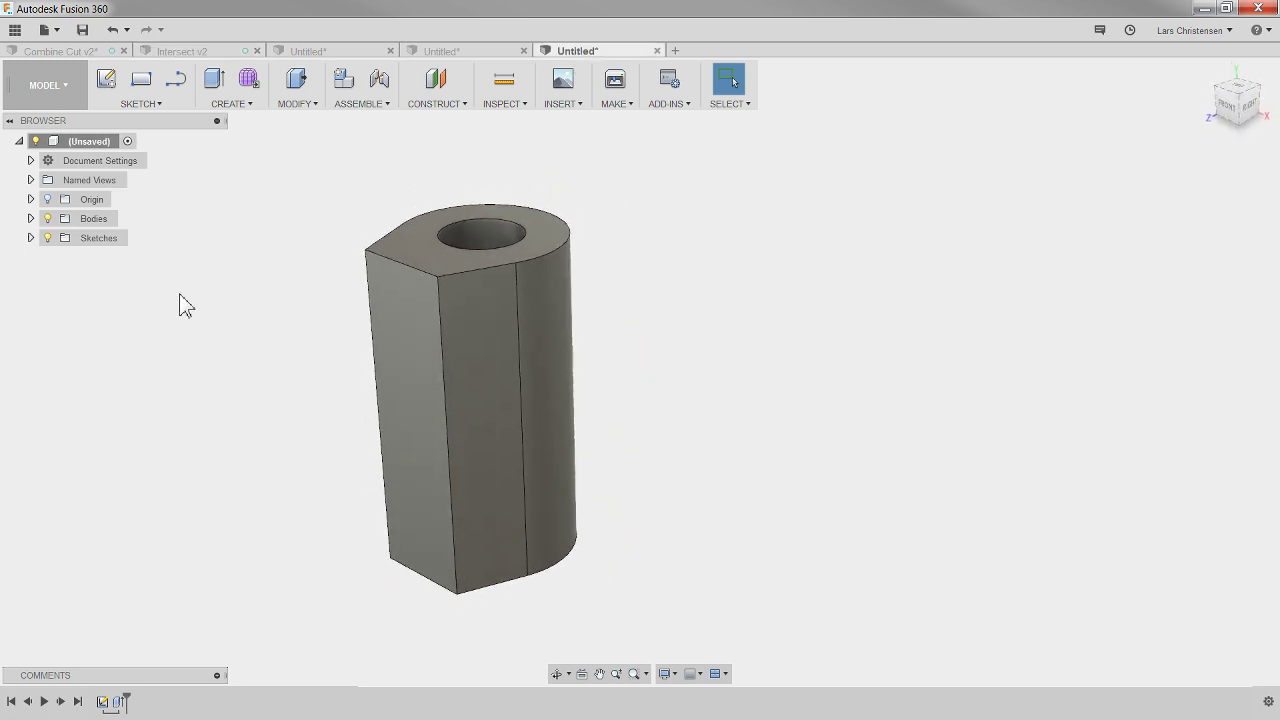
Sketch a three-point spline on the YZ plane arcing across the body's face.
left_click(106, 78)
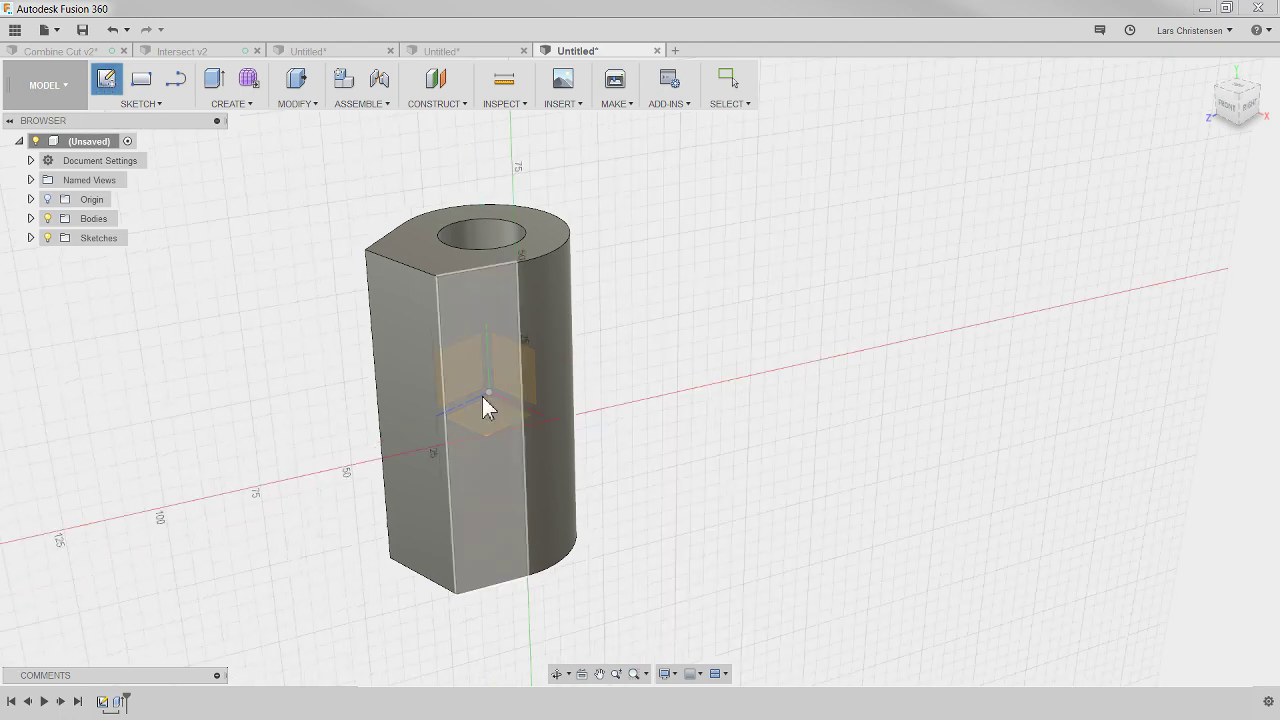
left_click_drag(456, 366, 465, 421)
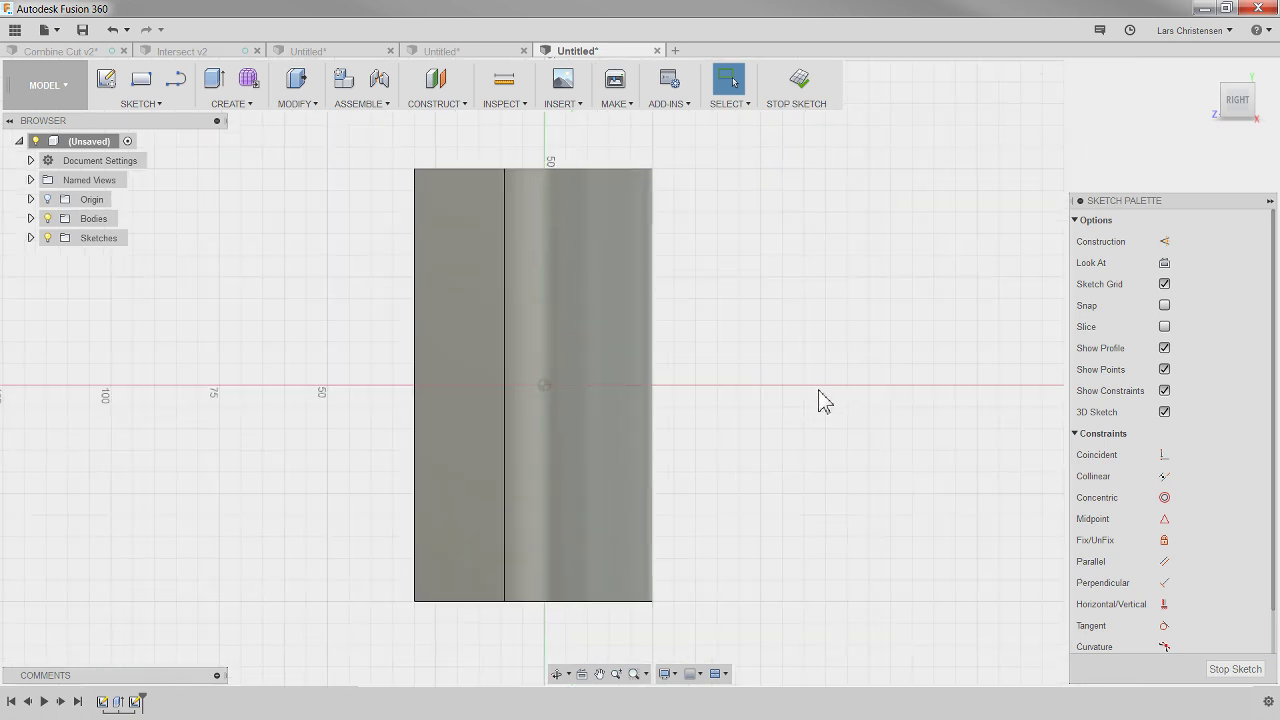
left_click(146, 103)
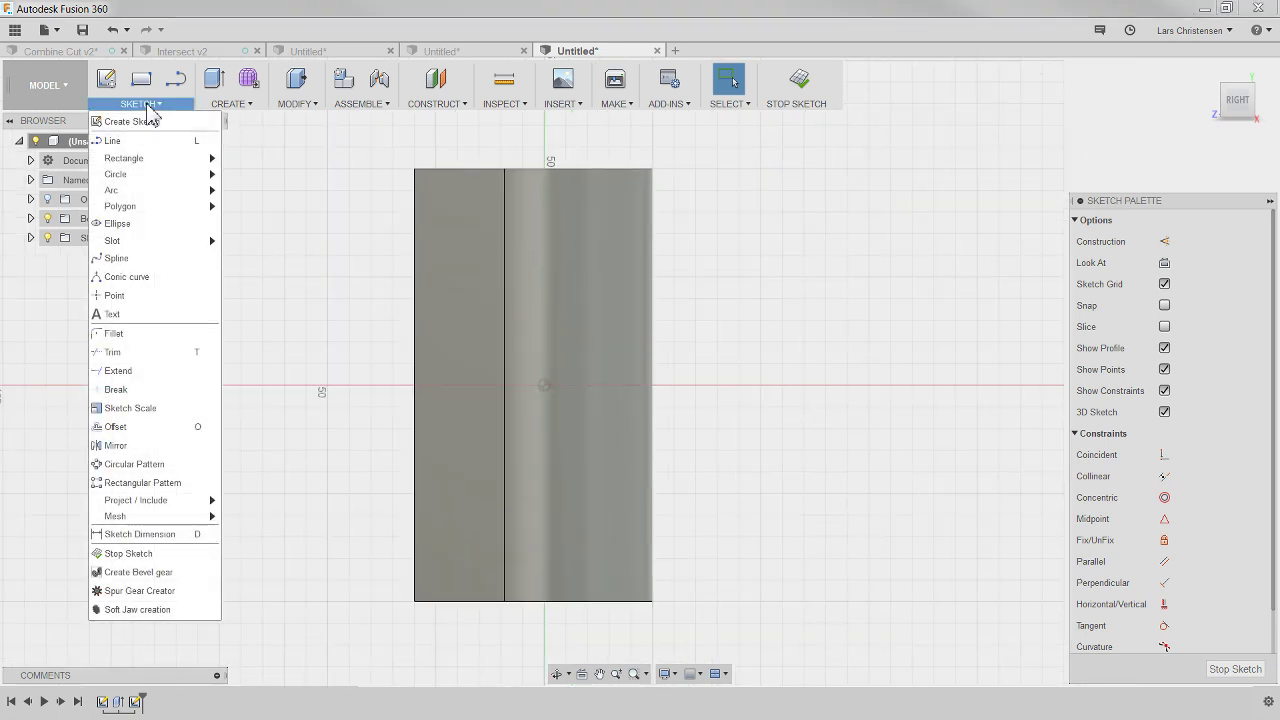
left_click(146, 224)
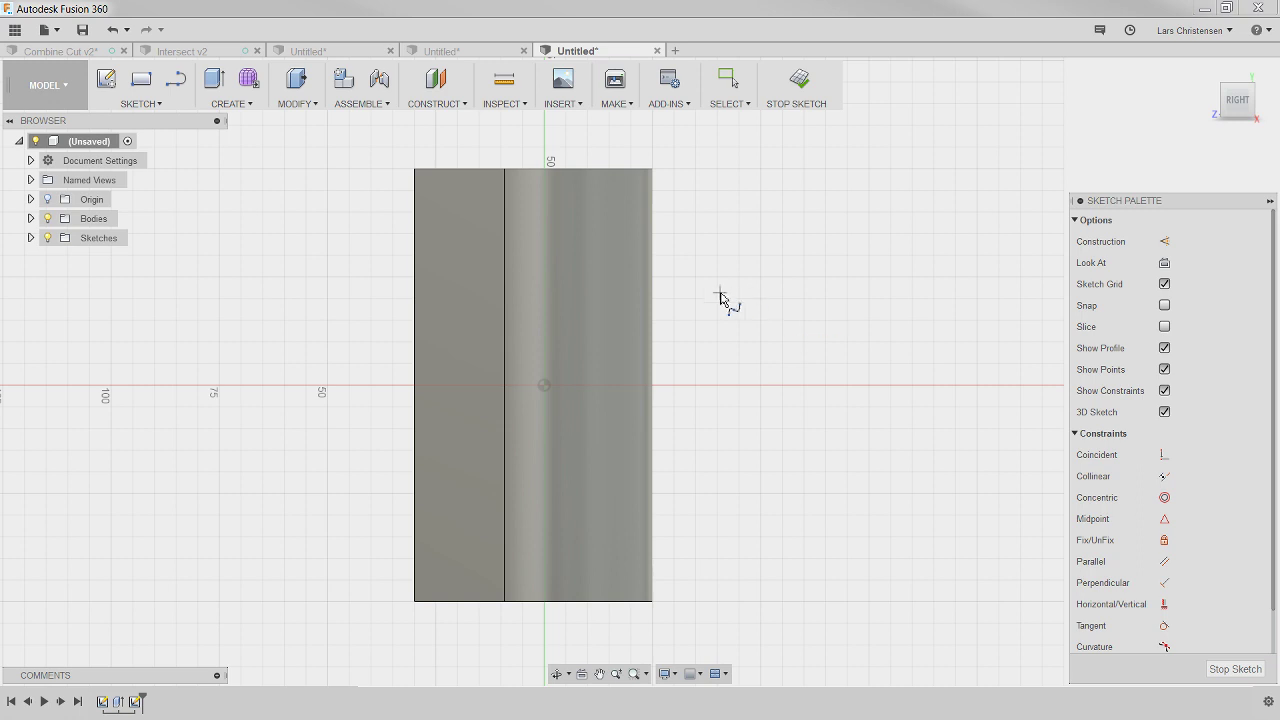
left_click(632, 236)
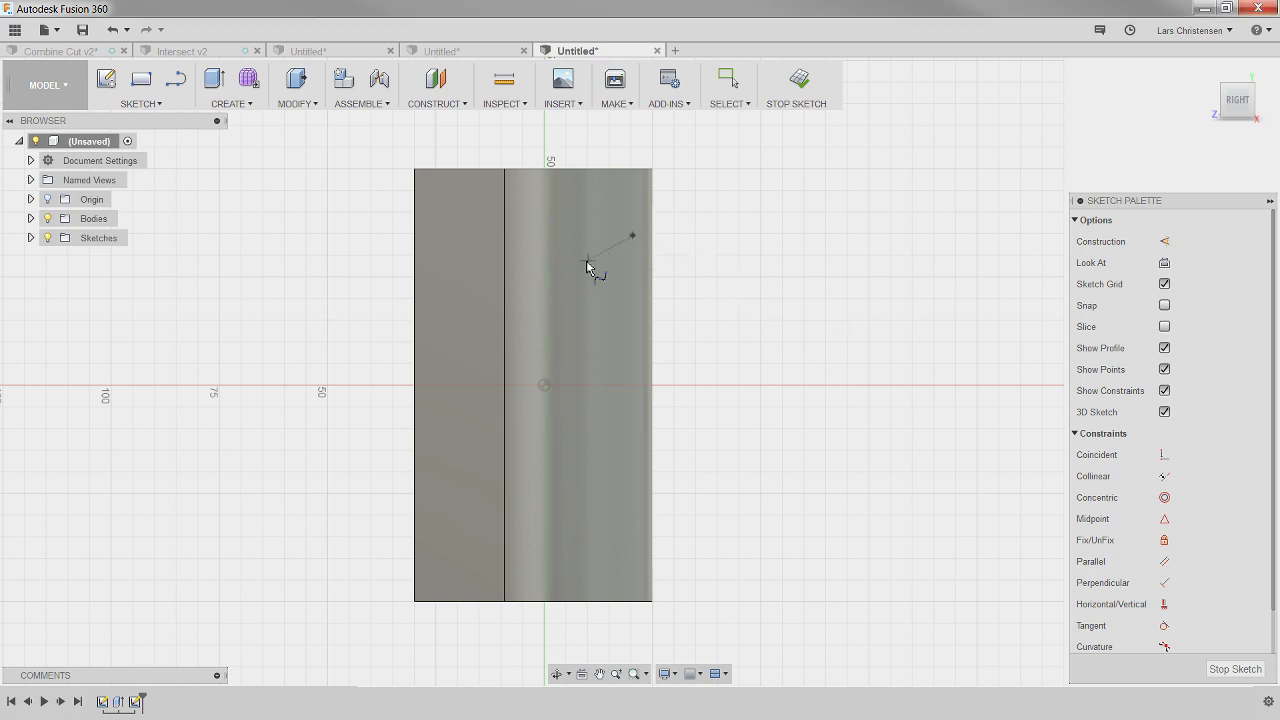
left_click(414, 386)
left_click(634, 496)
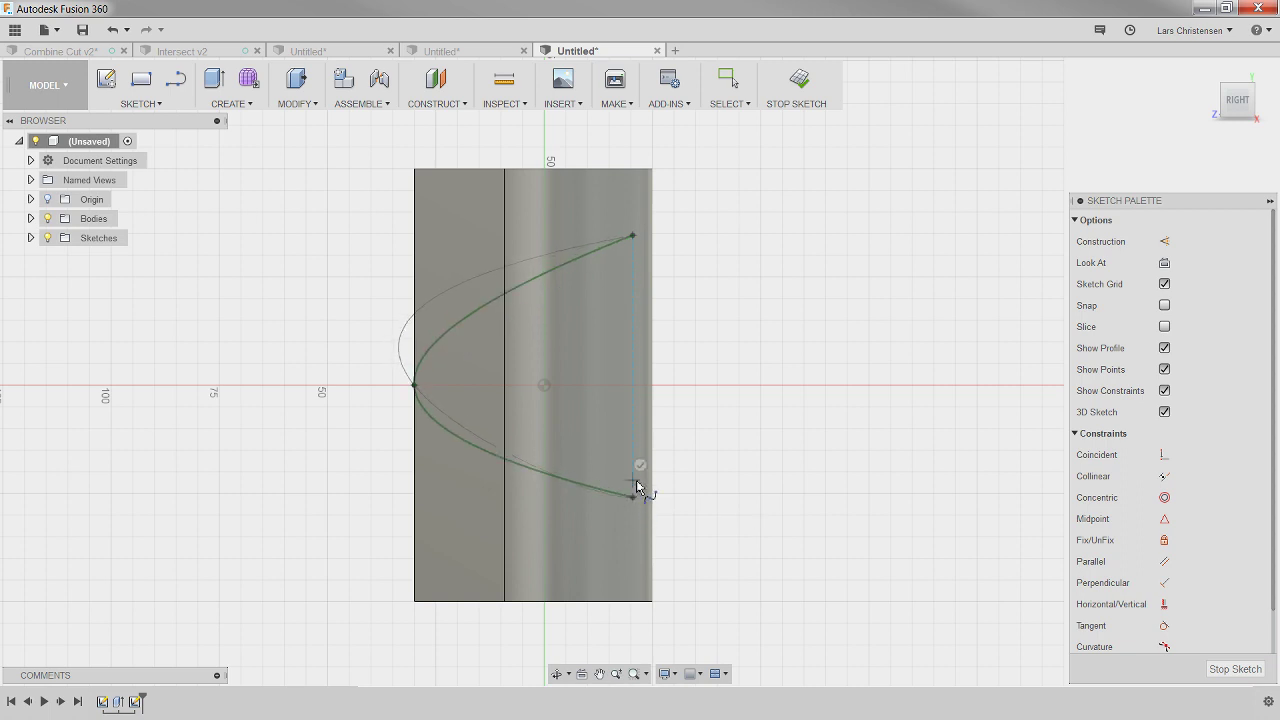
left_click(639, 462)
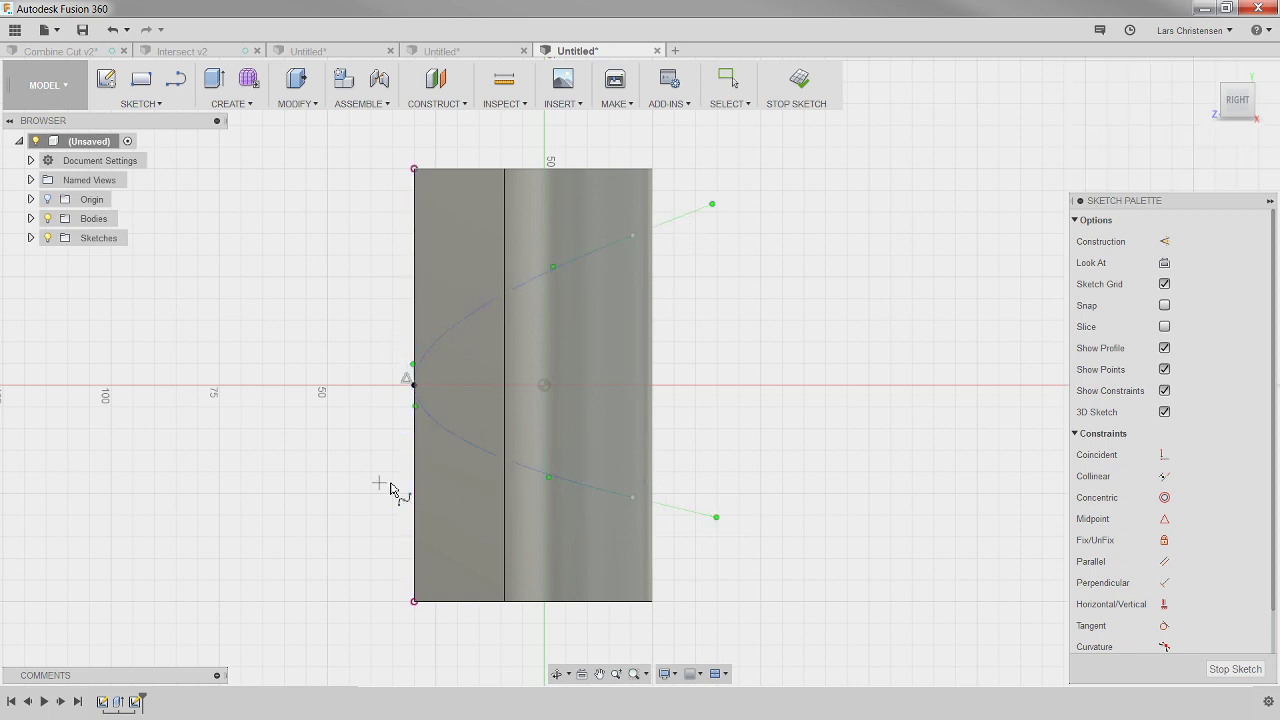
key("Escape")
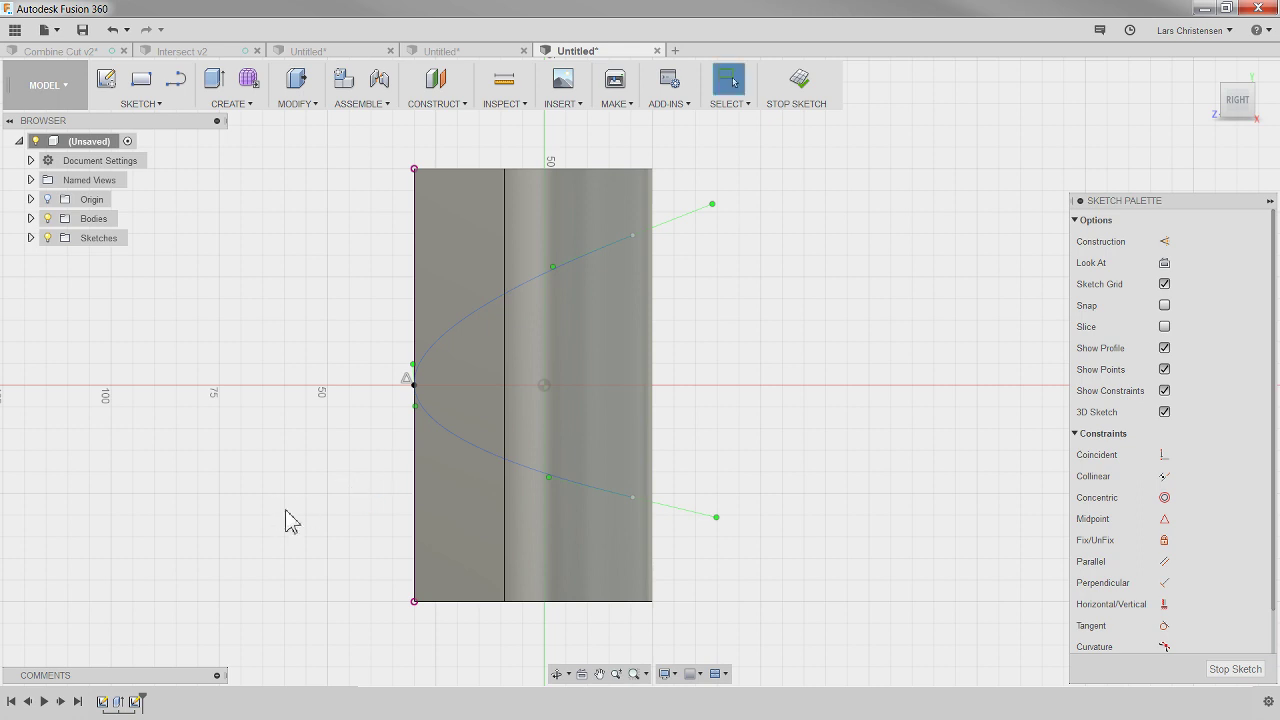
Fix the spline in place and return to the 3D Home view.
right_click(452, 446)
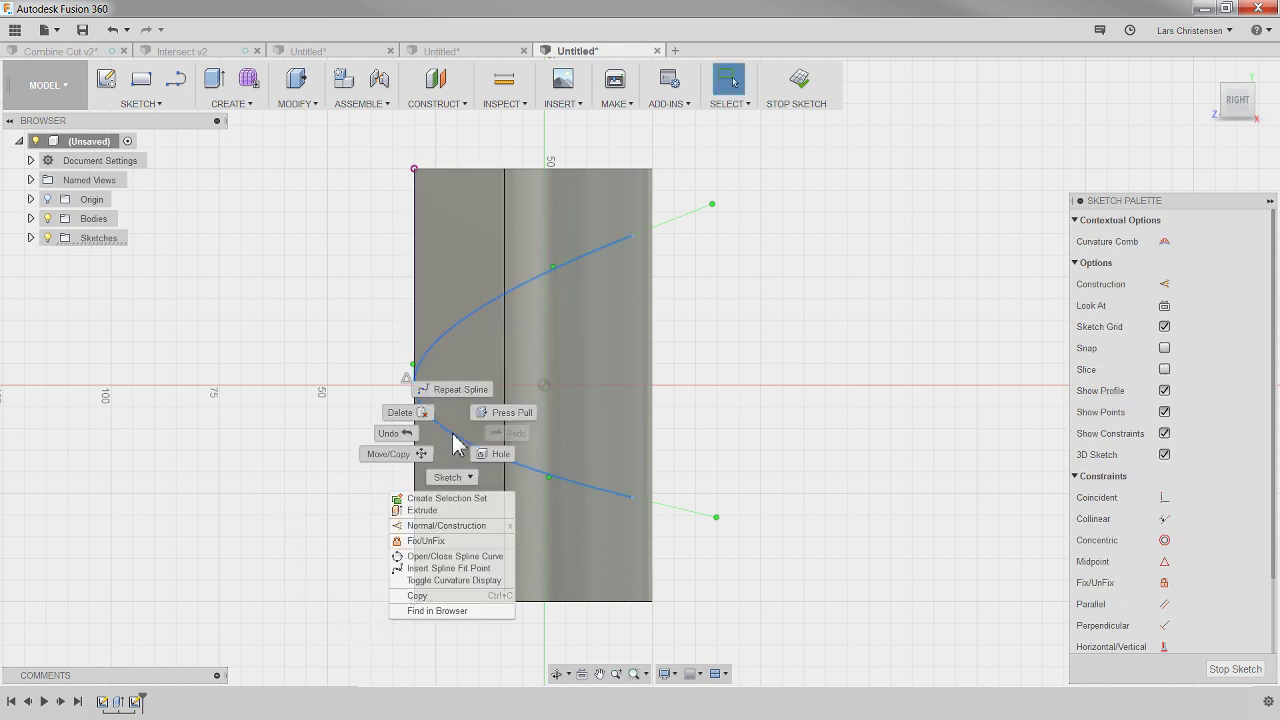
left_click(428, 541)
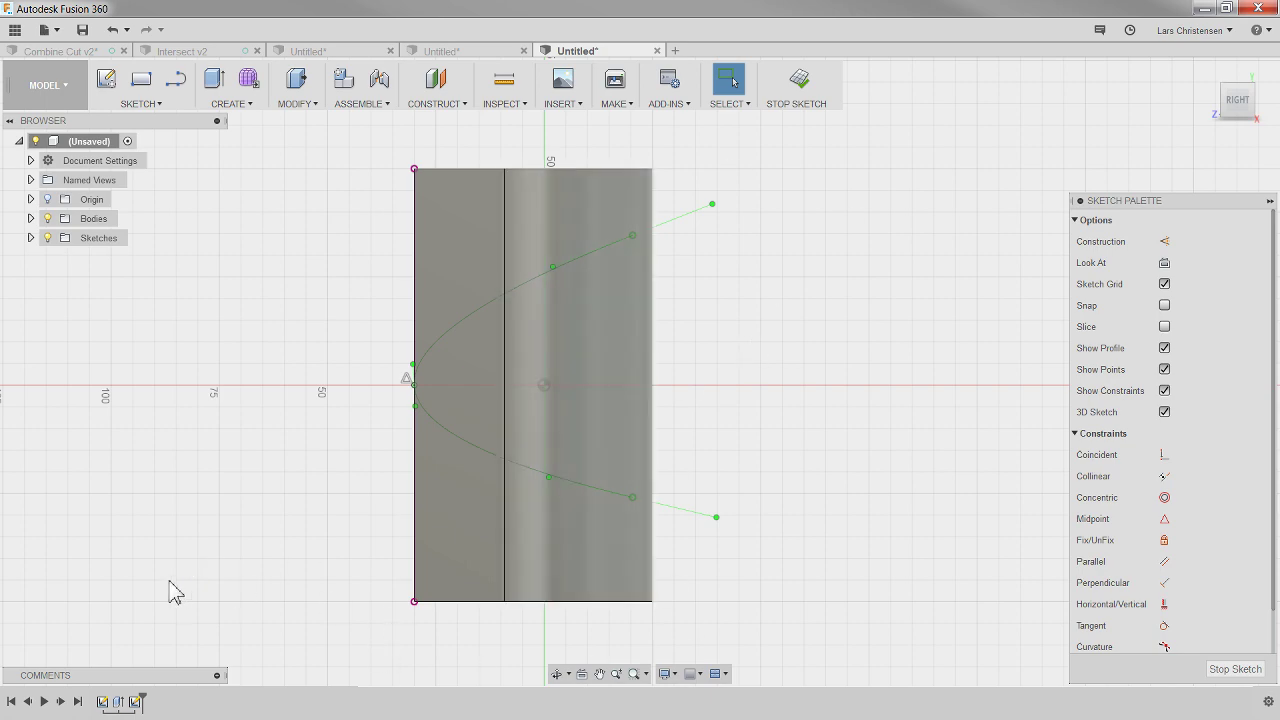
key("F6")
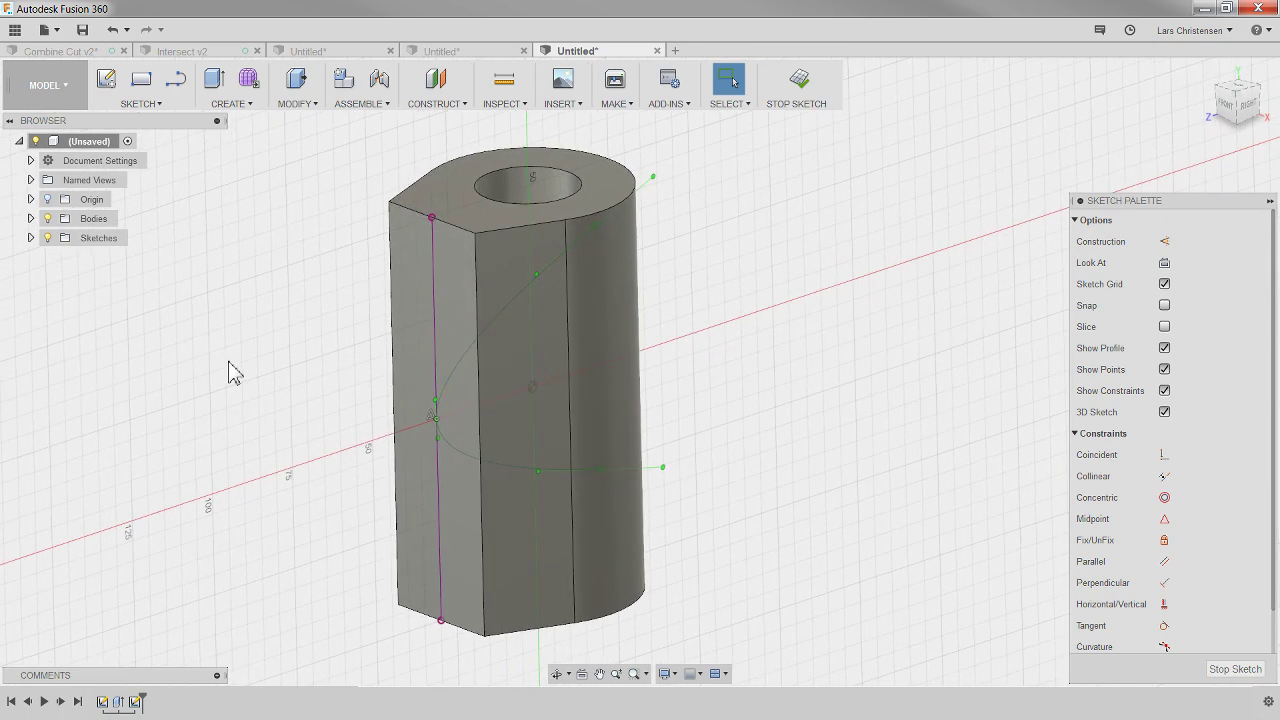
Switch to the PATCH surface-modelling workspace.
left_click(230, 103)
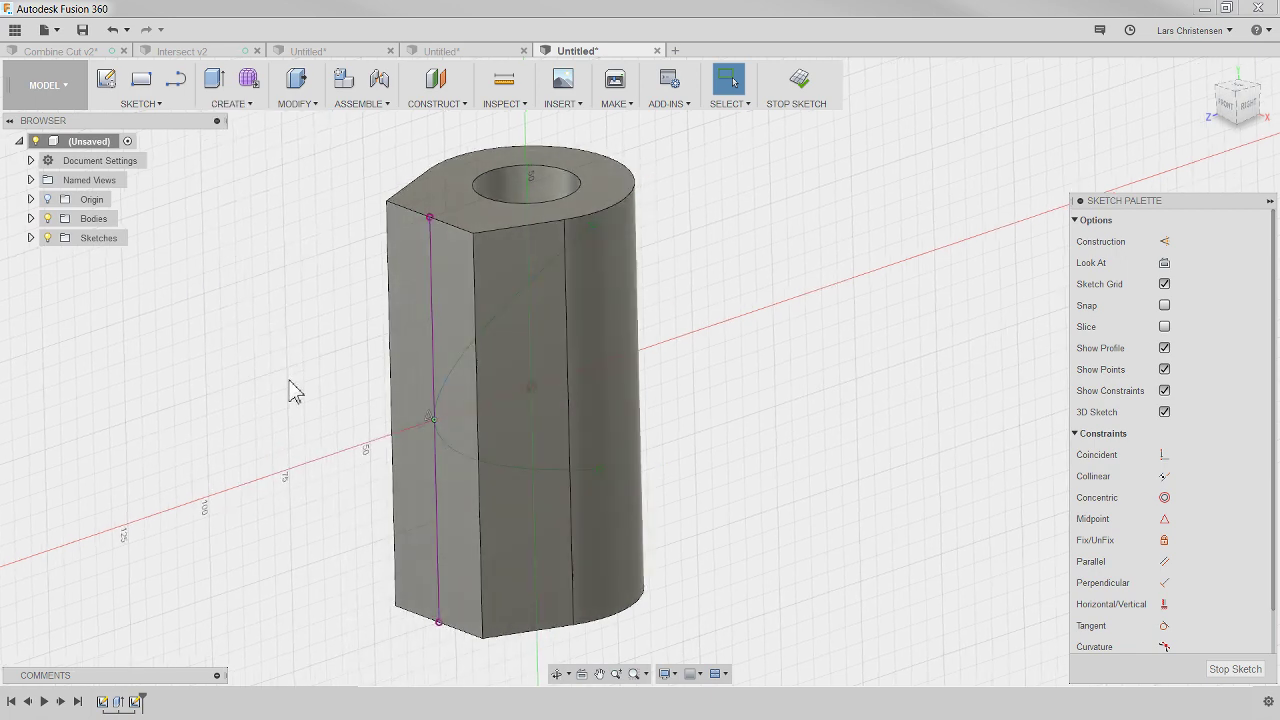
left_click(44, 85)
left_click(40, 152)
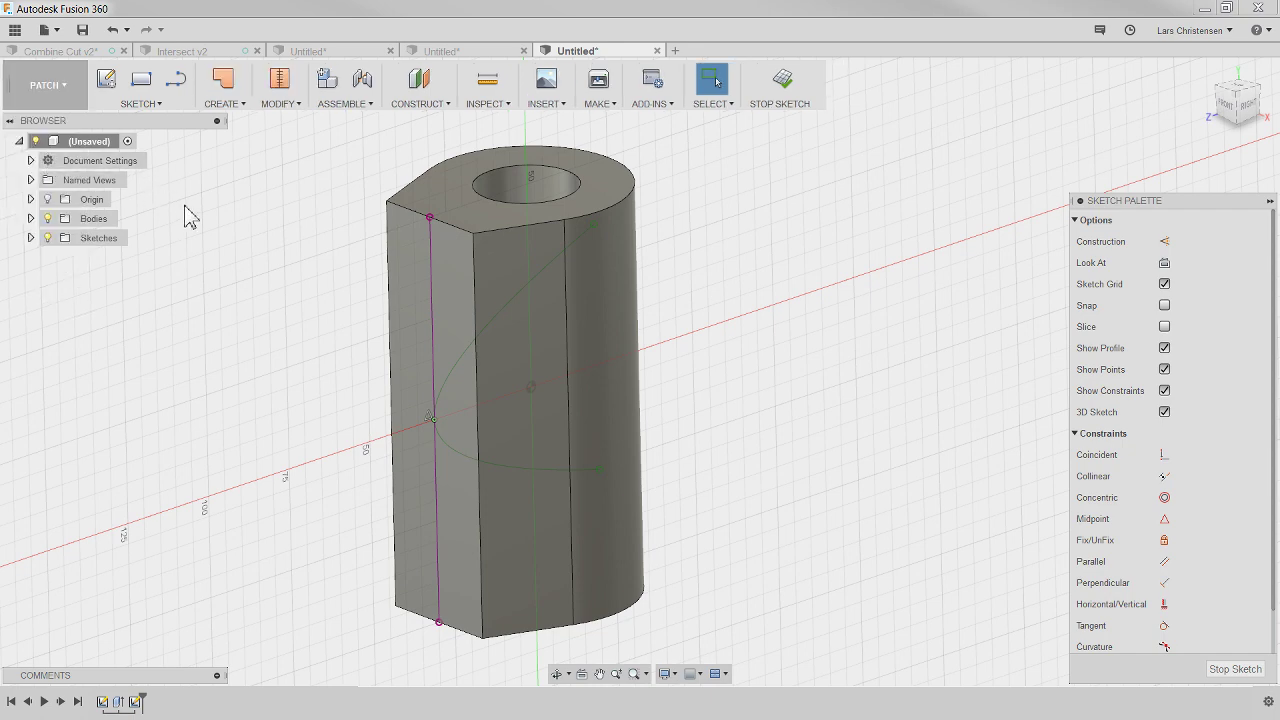
Extrude the spline symmetrically into a 52.846 mm surface sheet through the body.
left_click(234, 104)
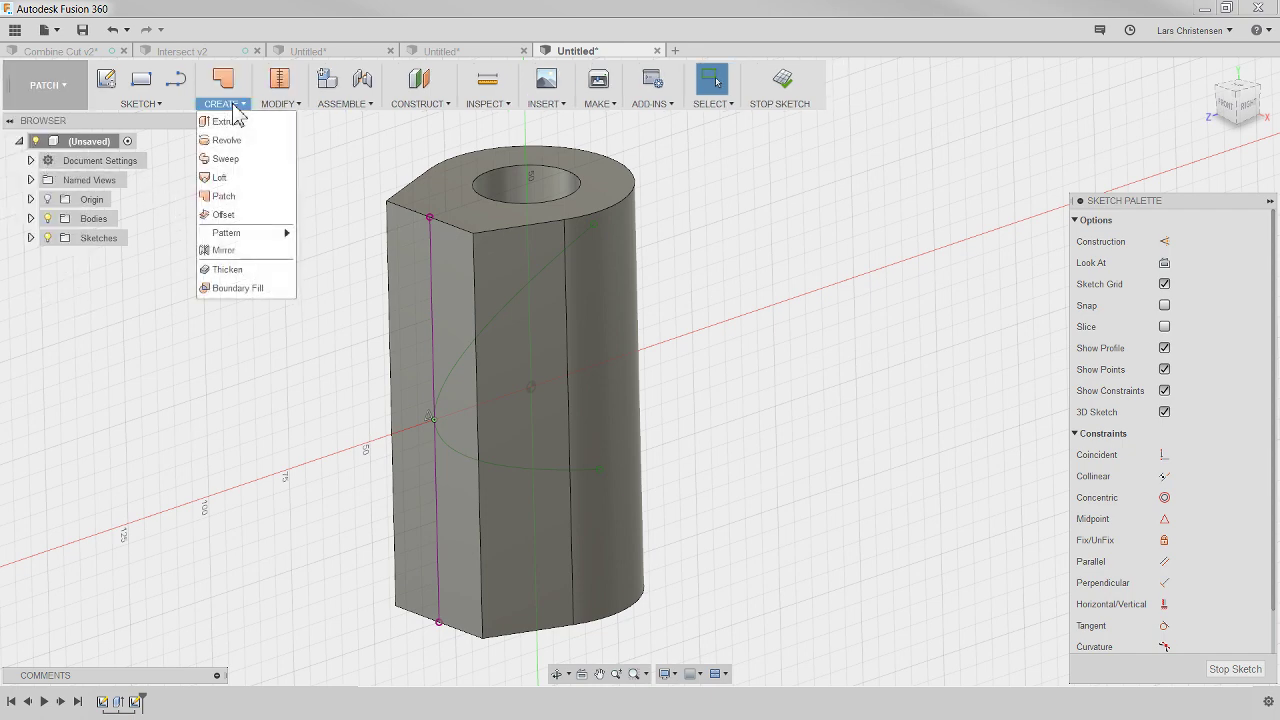
left_click(243, 137)
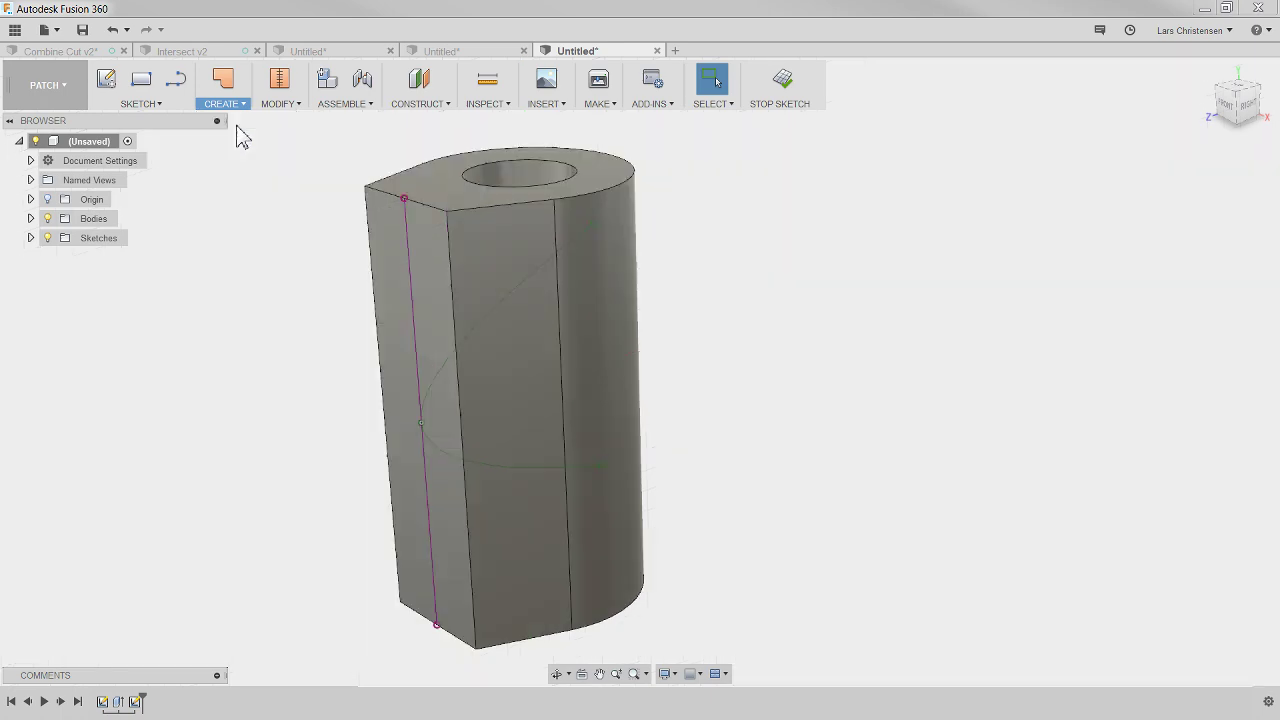
left_click(438, 378)
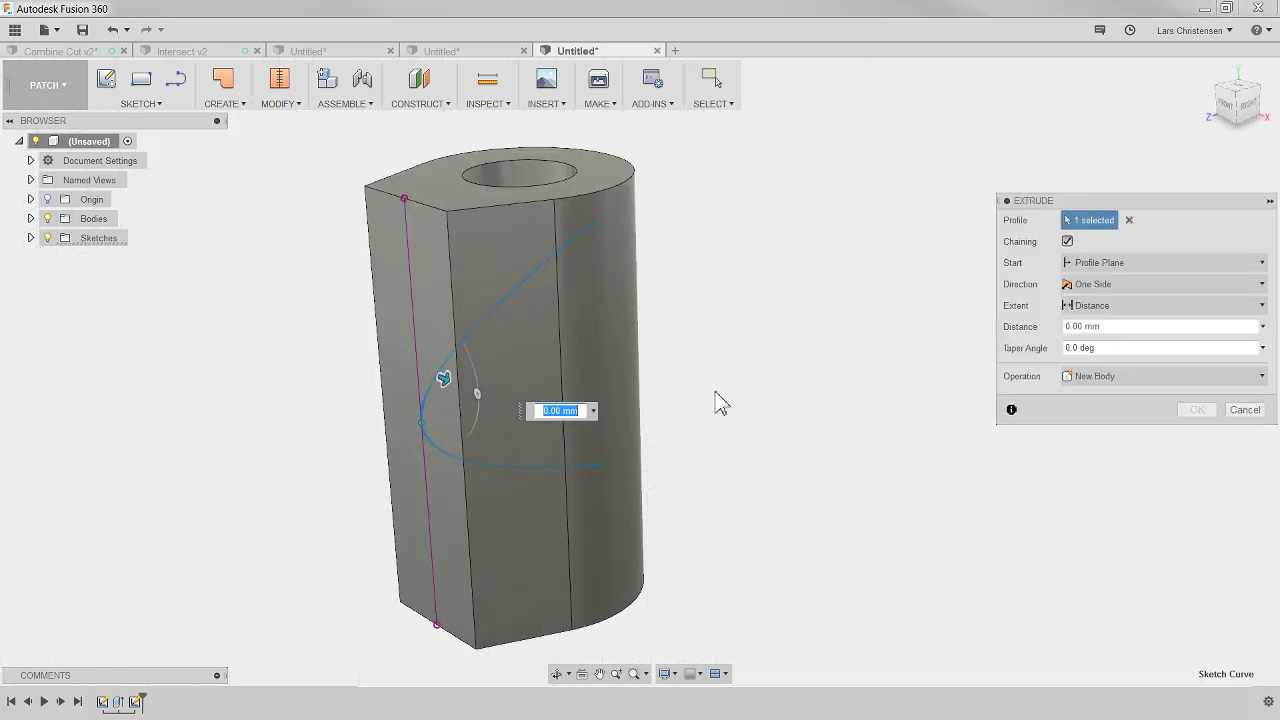
left_click(1179, 285)
left_click(1096, 340)
left_click_drag(446, 383, 630, 462)
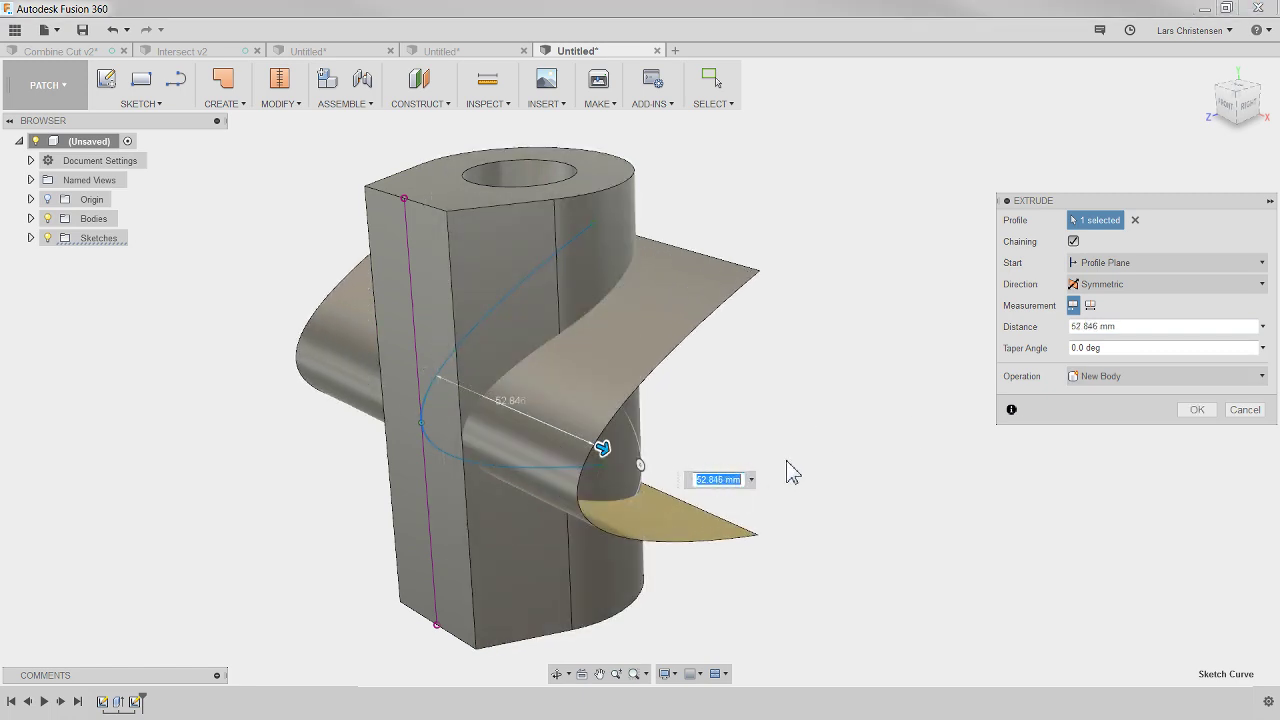
left_click(1197, 409)
middle_click_drag(986, 457, 149, 214, "shift")
left_click(48, 85)
Back in MODEL, thicken the curved surface by -3.40 mm as a new body.
left_click(45, 124)
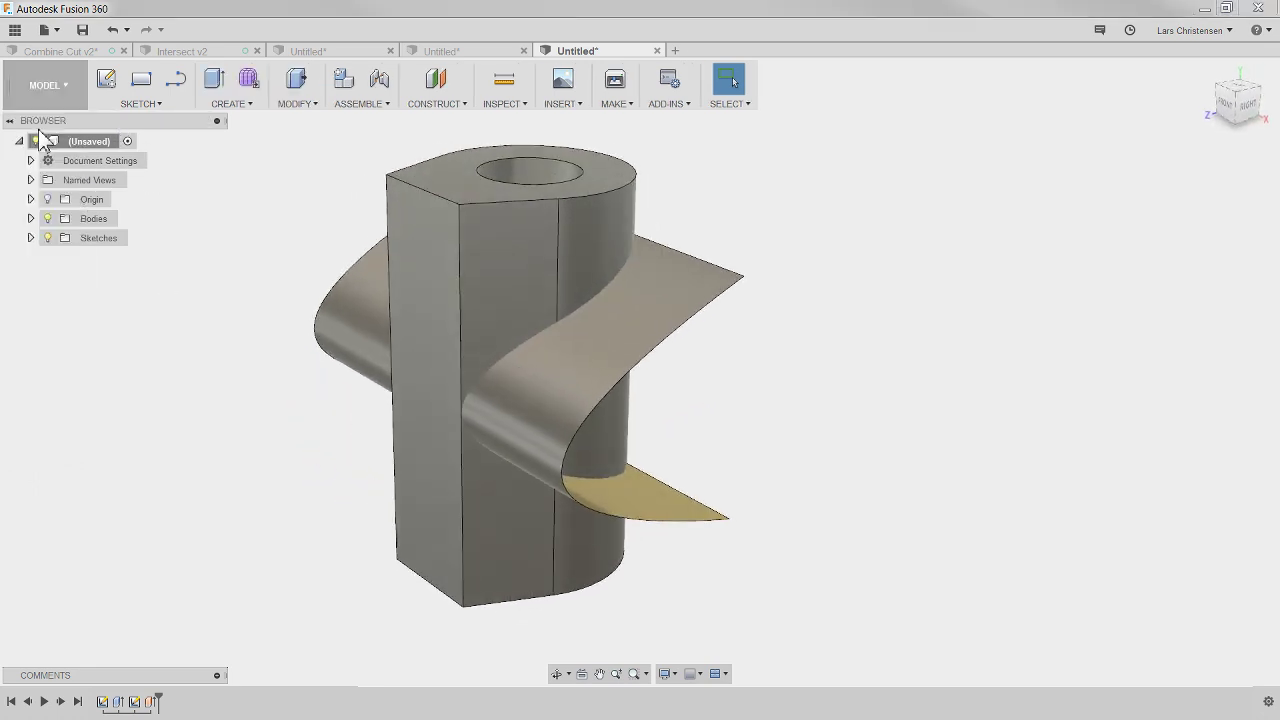
left_click(245, 105)
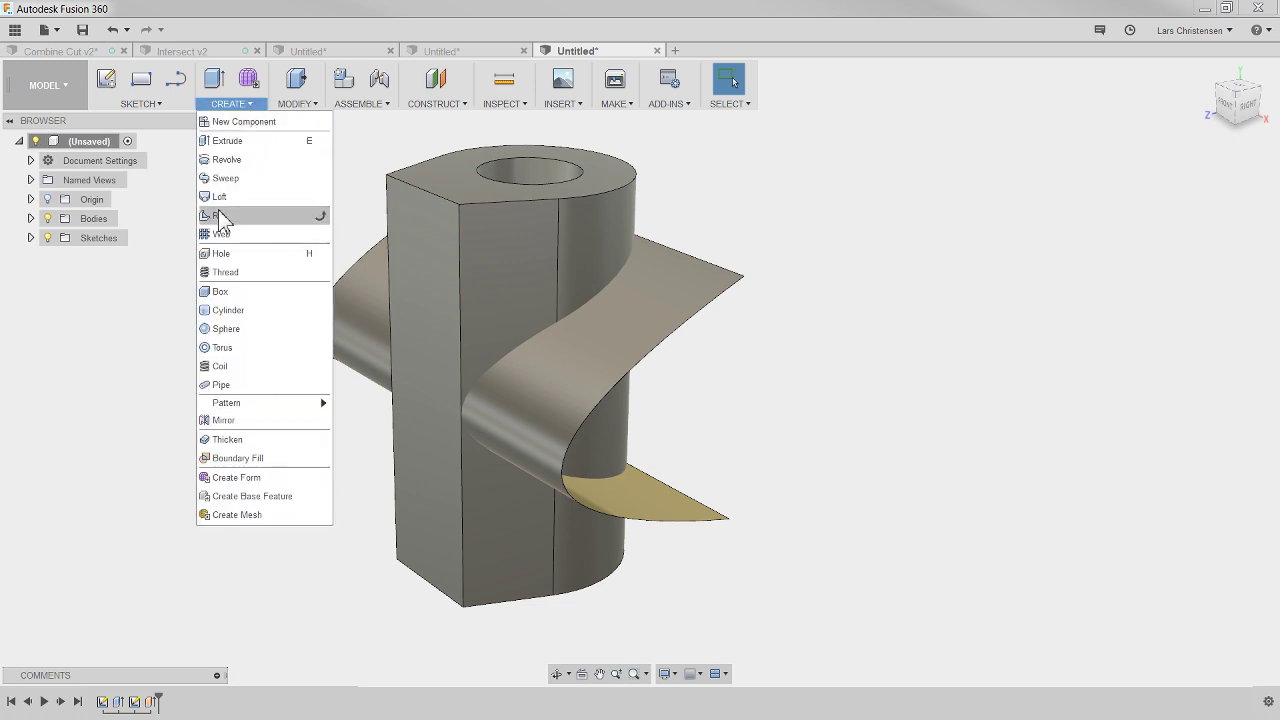
left_click(245, 440)
left_click(564, 377)
middle_click_drag(868, 425, 449, 346, "shift")
left_click_drag(449, 346, 469, 360)
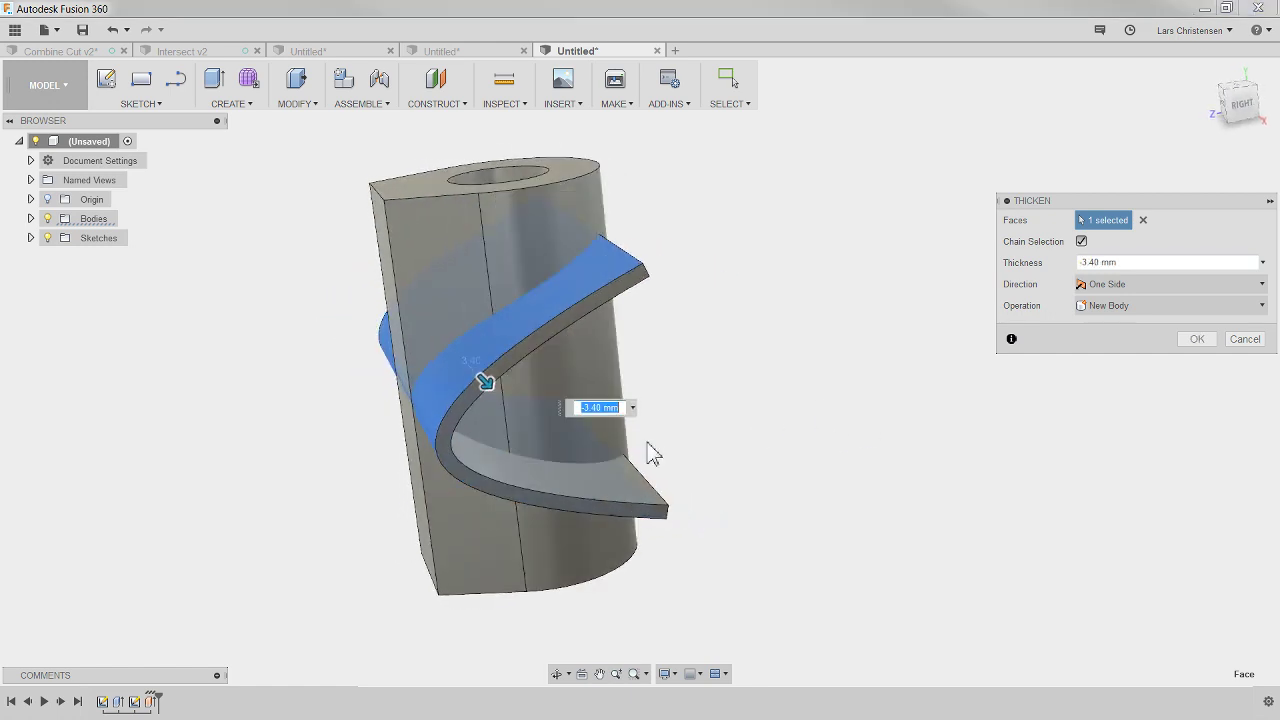
middle_click_drag(650, 453, 474, 343, "shift")
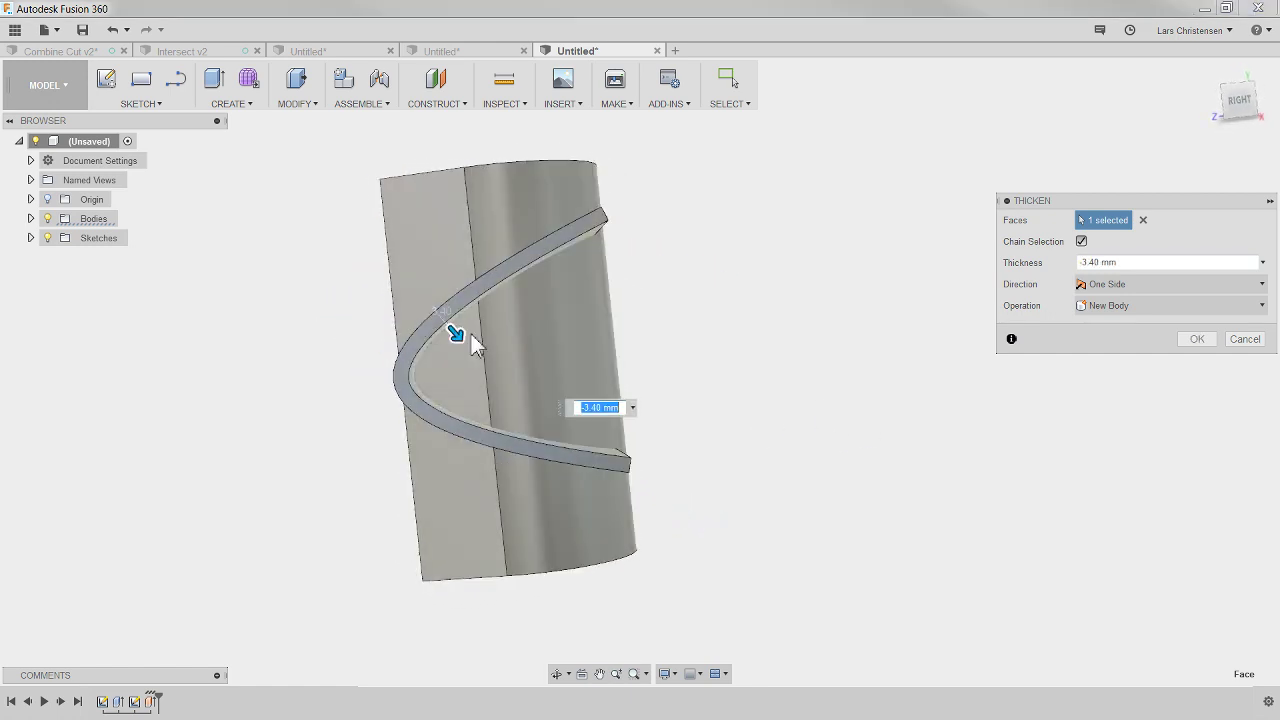
left_click(1192, 342)
middle_click_drag(1186, 357, 257, 494, "shift")
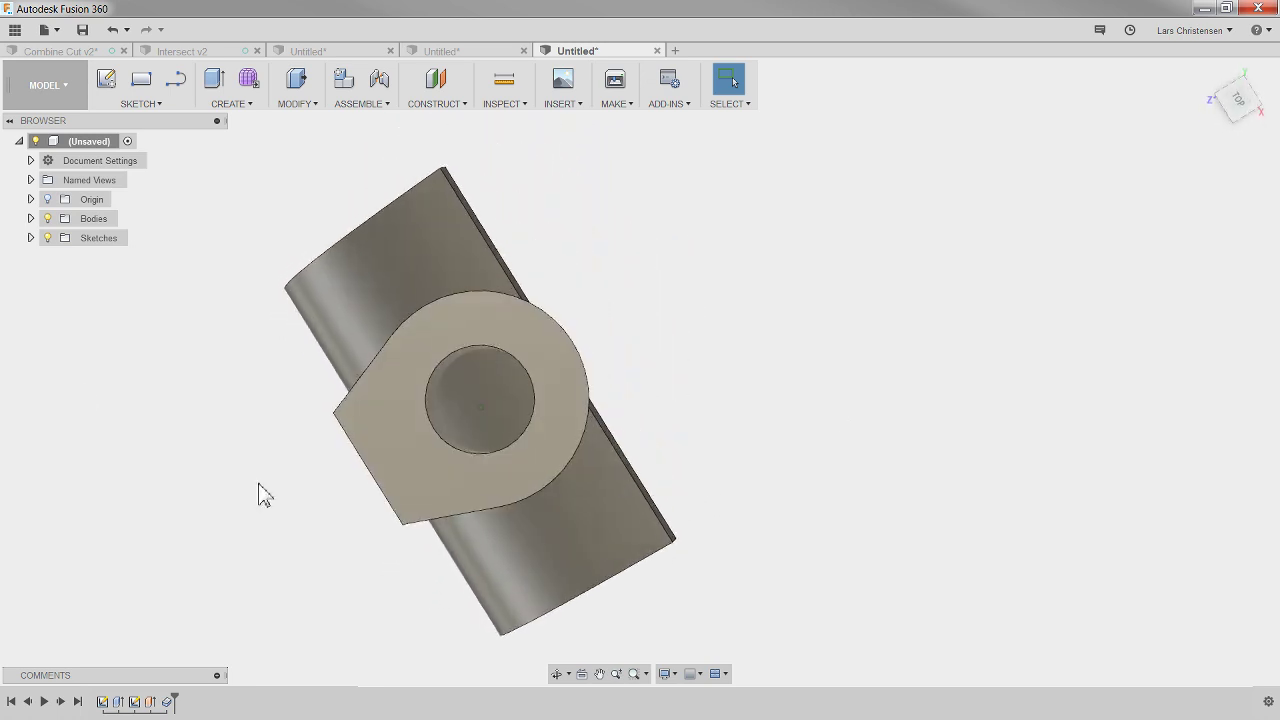
Expand the bodies list and orbit the model to a high top-left angle.
left_click(31, 218)
key("F5")
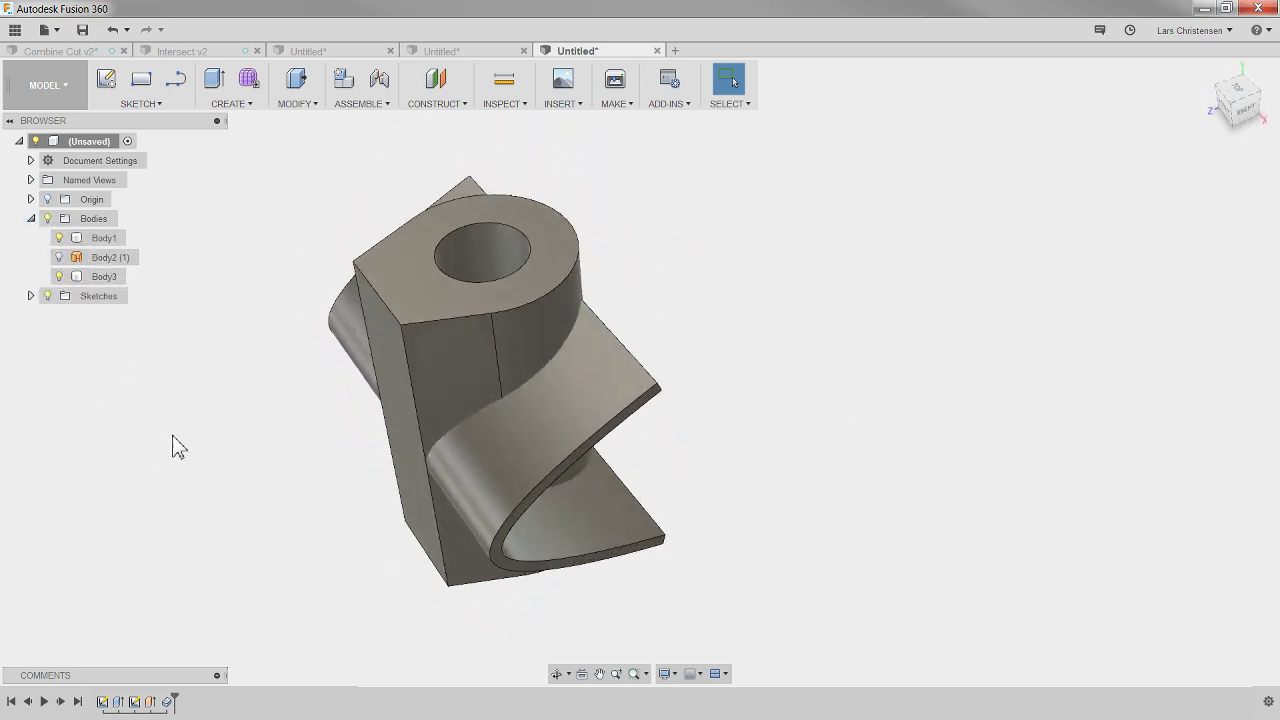
left_click(288, 104)
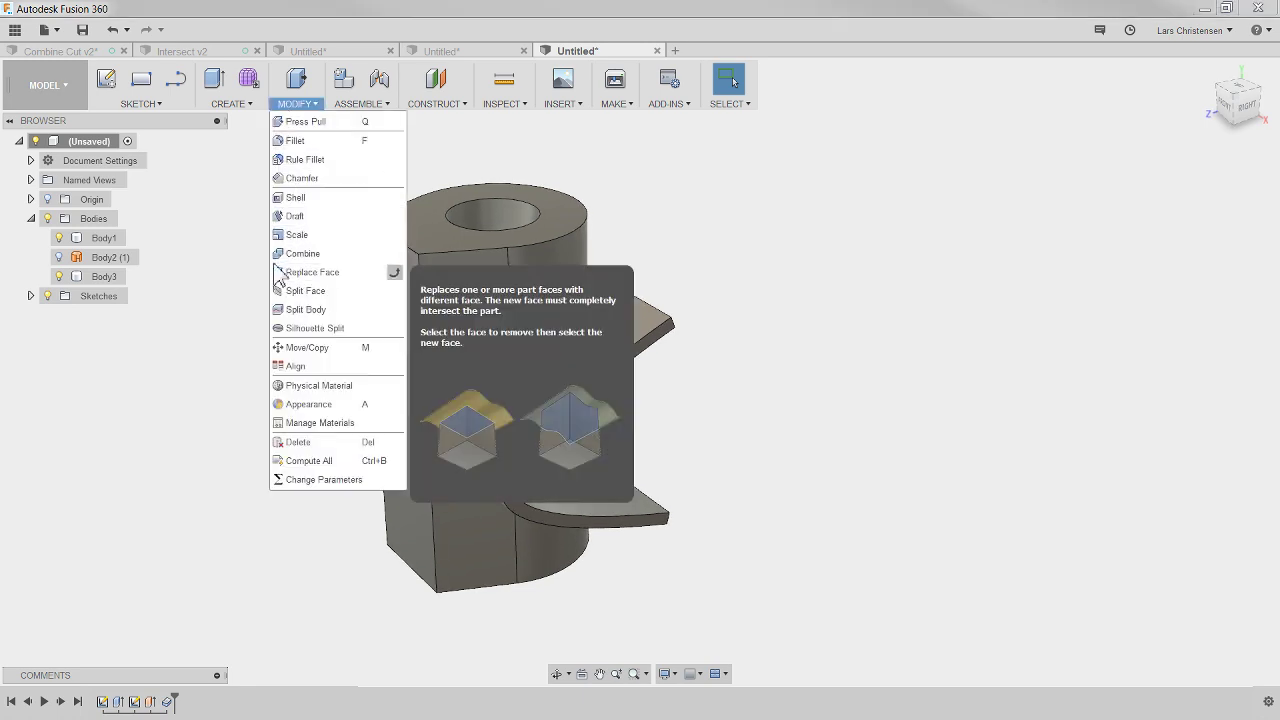
left_click(185, 452)
middle_click_drag(194, 486, 700, 300, "shift")
middle_click_drag(632, 492, 289, 120, "shift")
Combine with Intersect, using the hex cylinder as target and the thickened sheet as tool.
left_click(295, 100)
left_click(305, 249)
left_click(1123, 264)
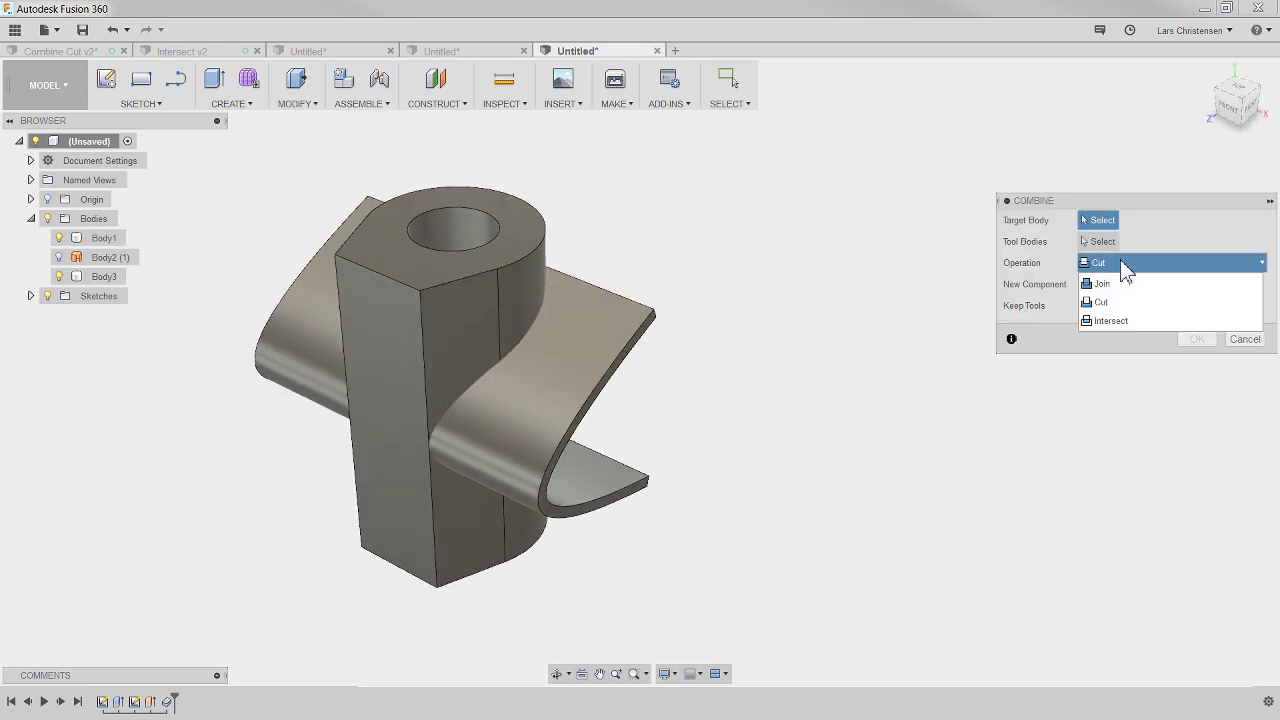
left_click(1133, 315)
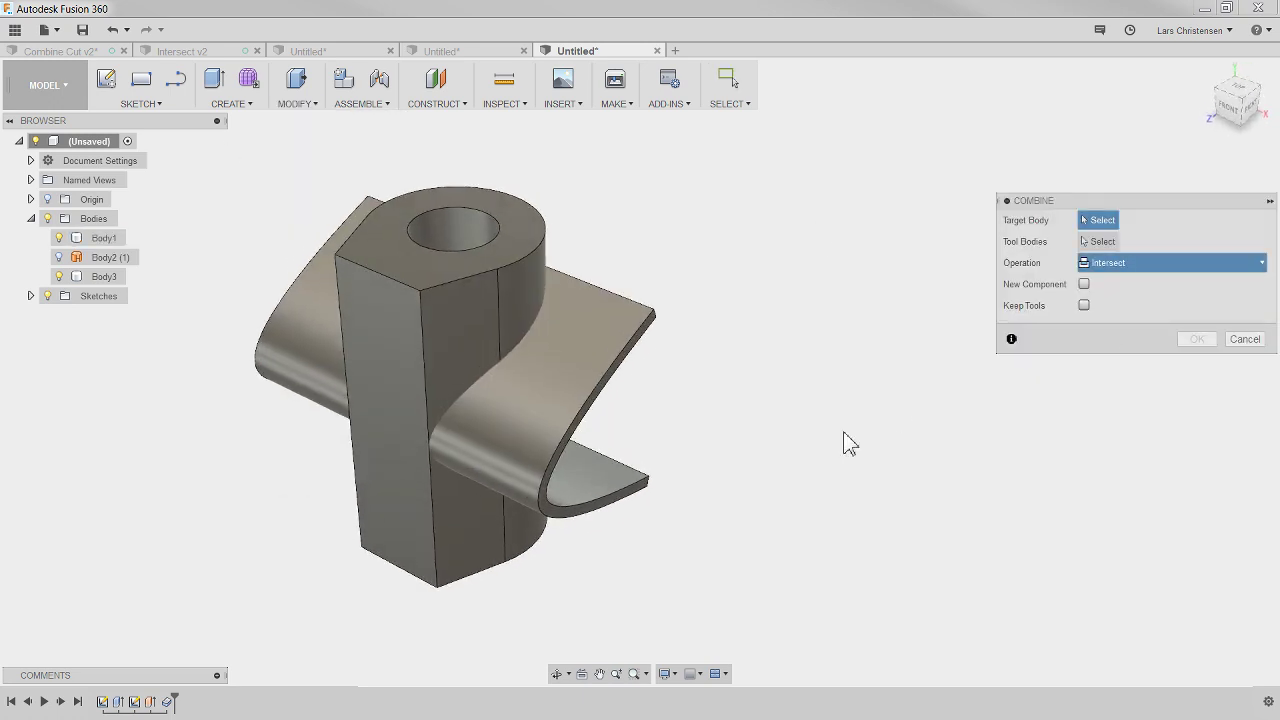
left_click(392, 396)
left_click(538, 450)
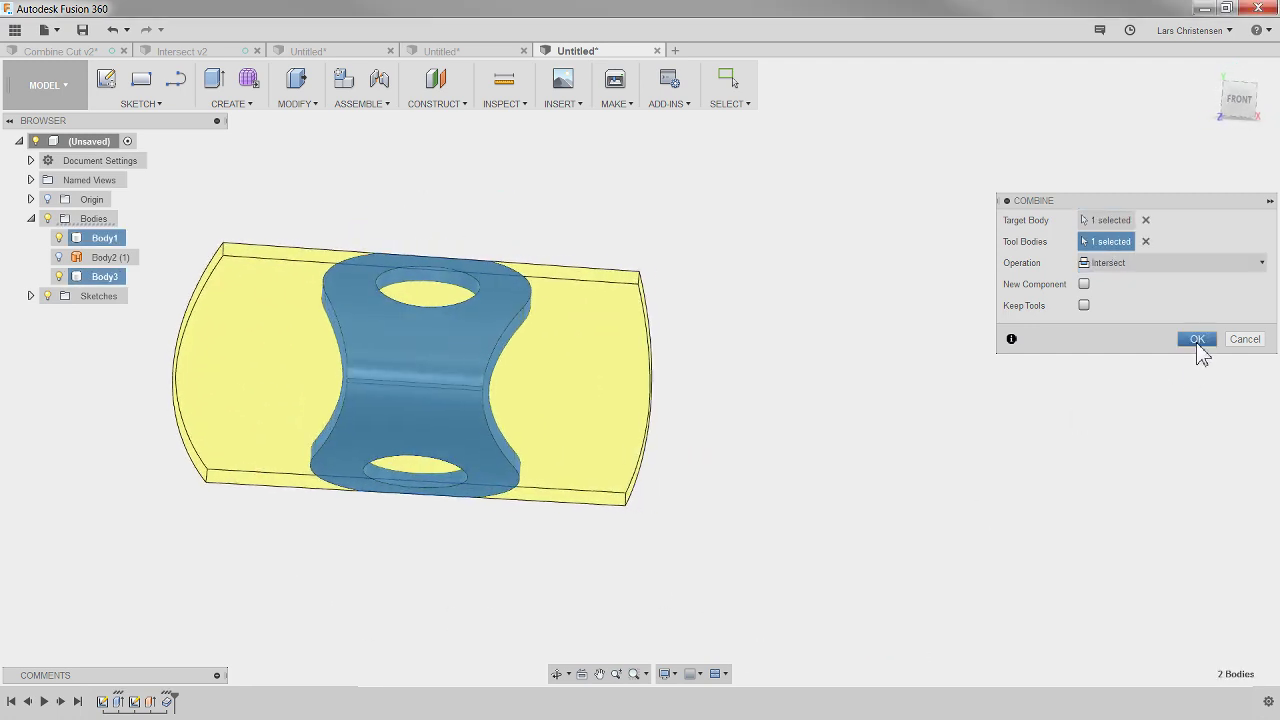
left_click(1198, 341)
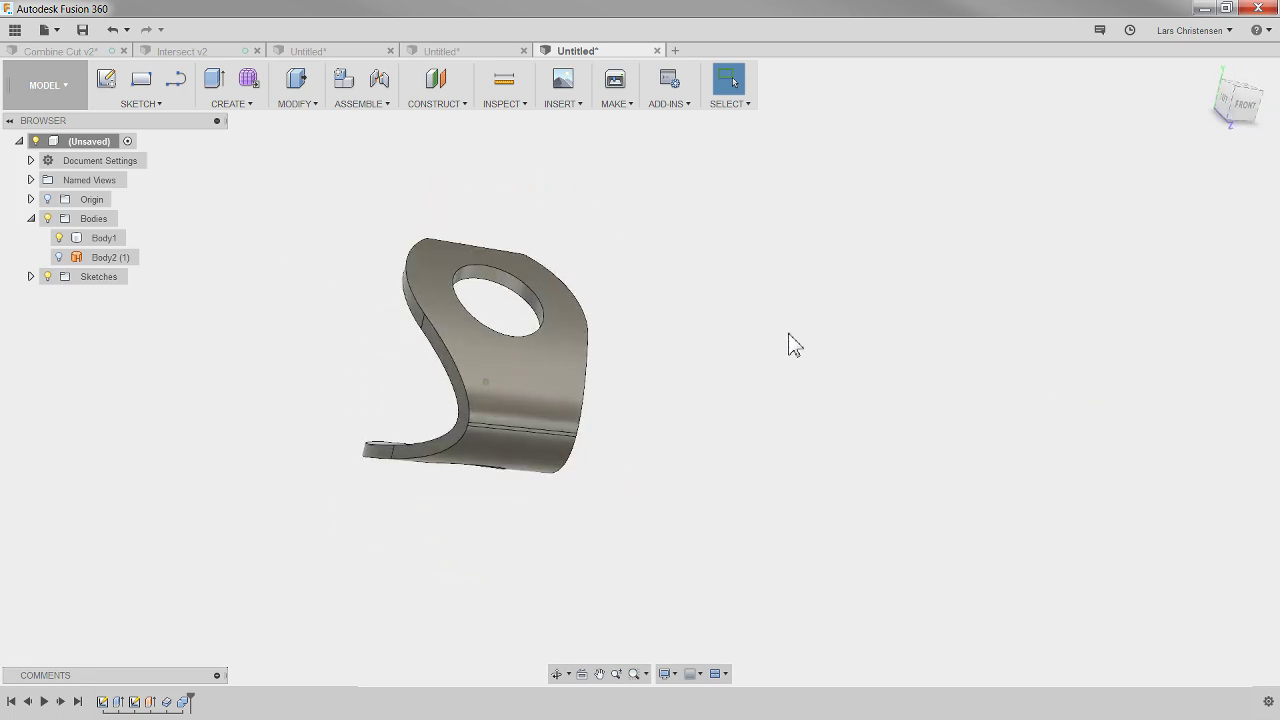
Browse the Modify and Assemble menus, then switch to the Combine Cut v2 design.
left_click(295, 104)
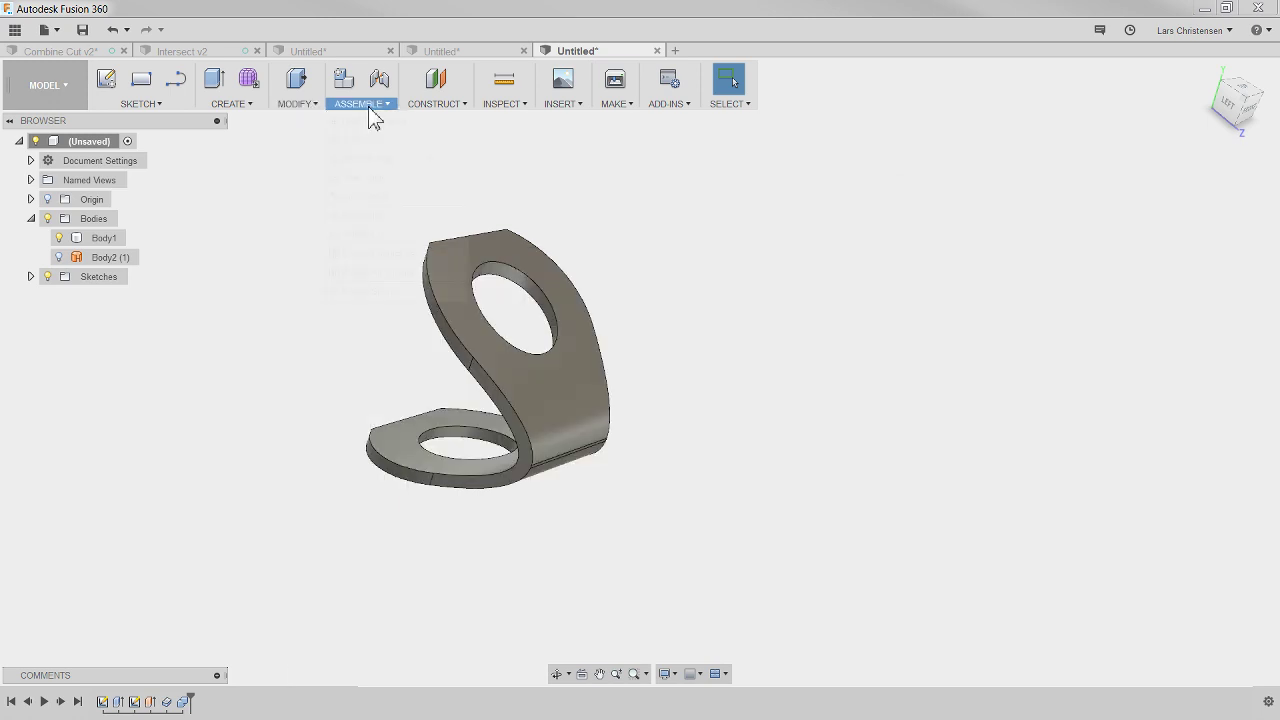
left_click(366, 103)
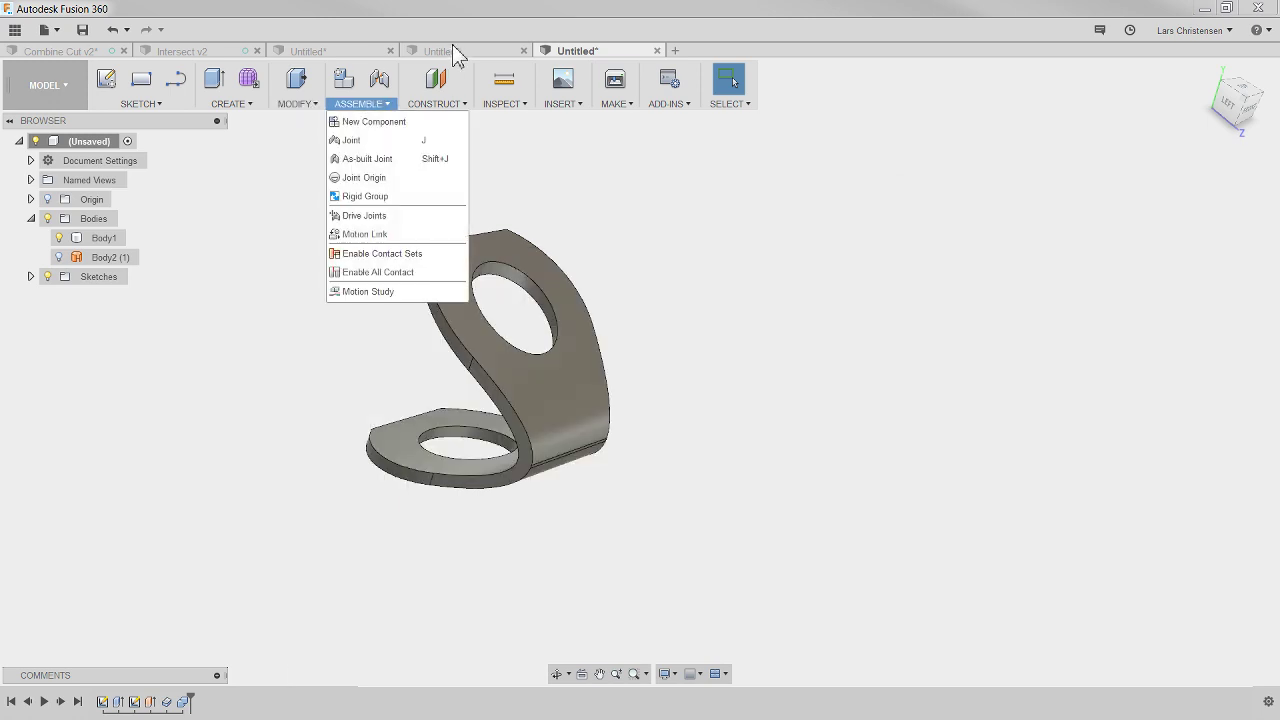
left_click(452, 50)
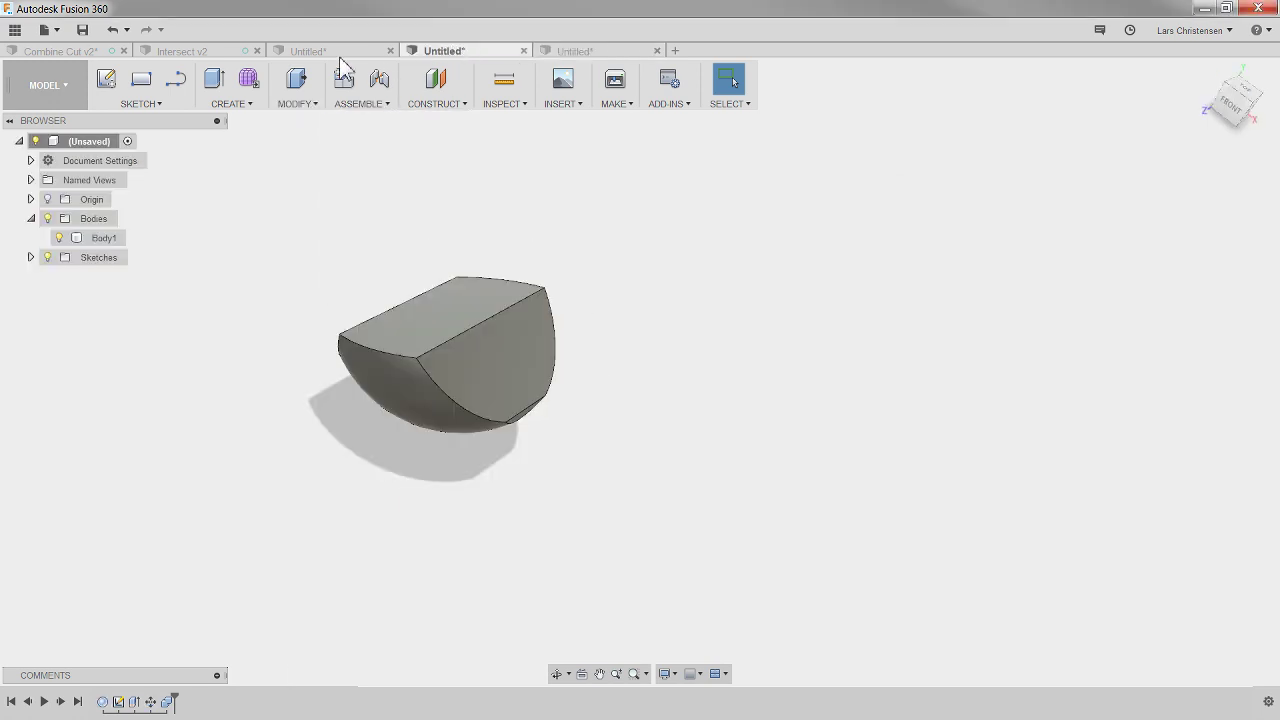
left_click(62, 51)
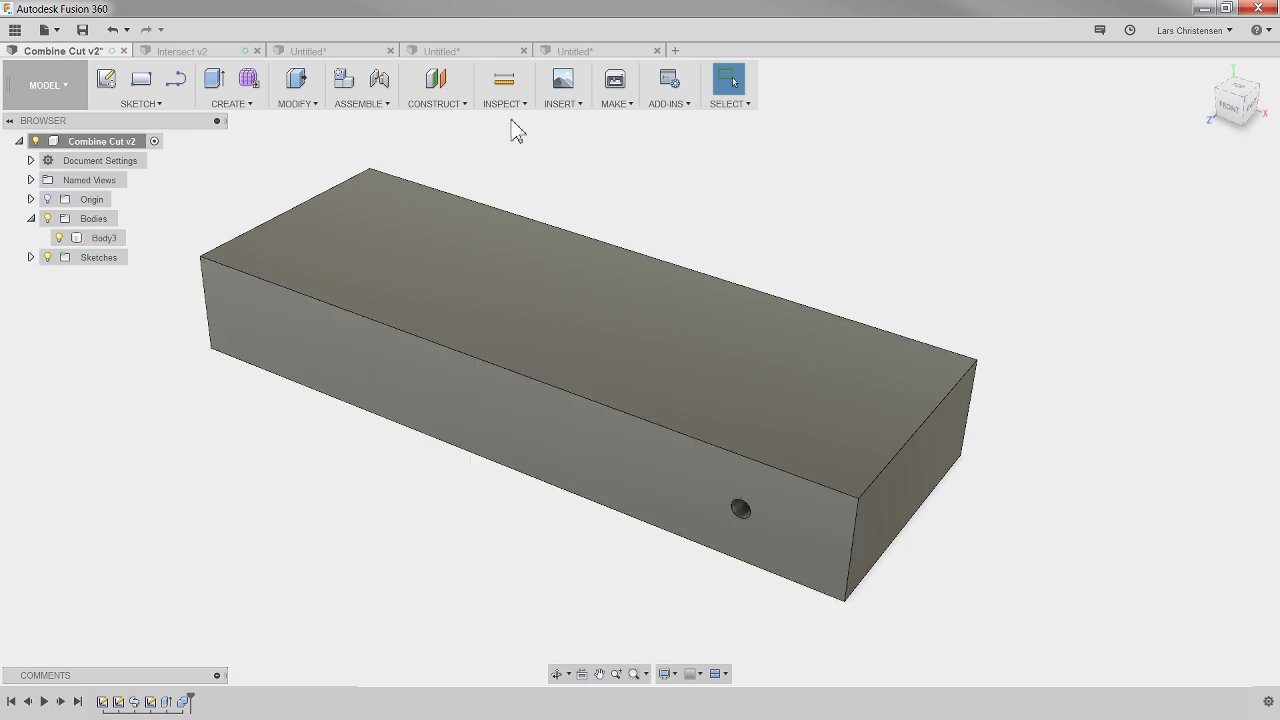
Section the block from its top face to reveal the serpentine channel, then open Intersect v2.
left_click(556, 105)
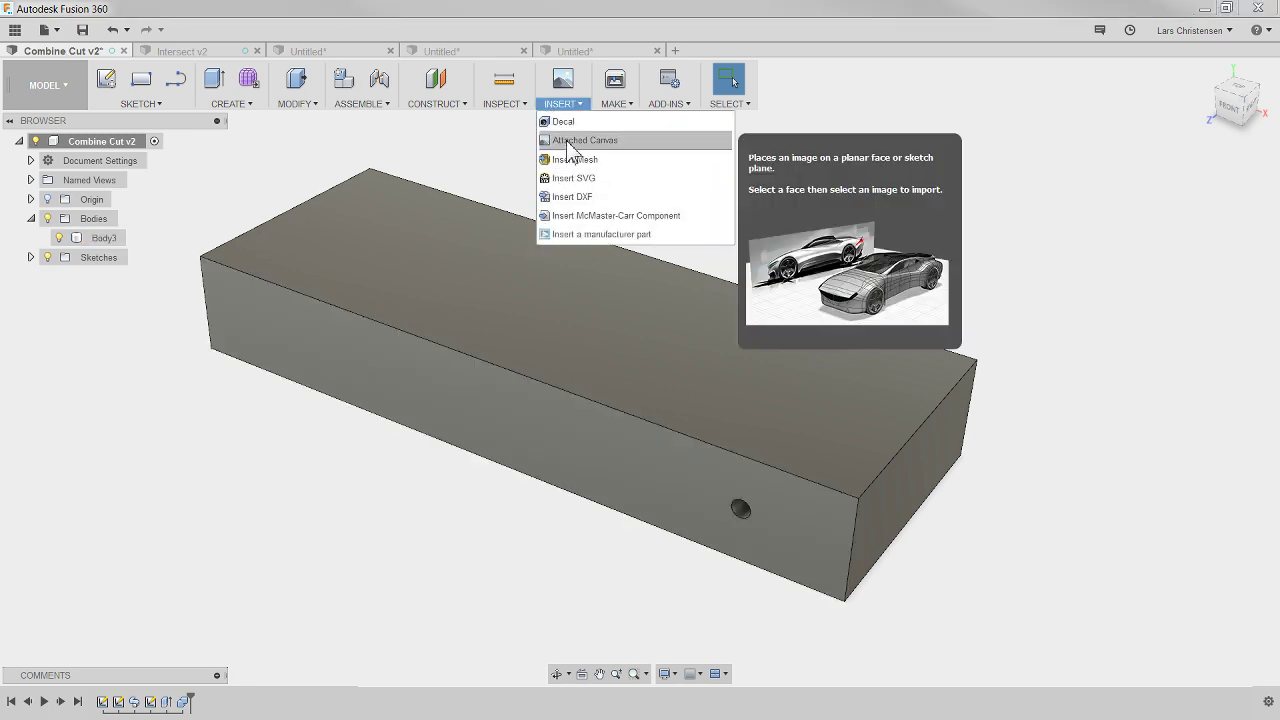
left_click(505, 104)
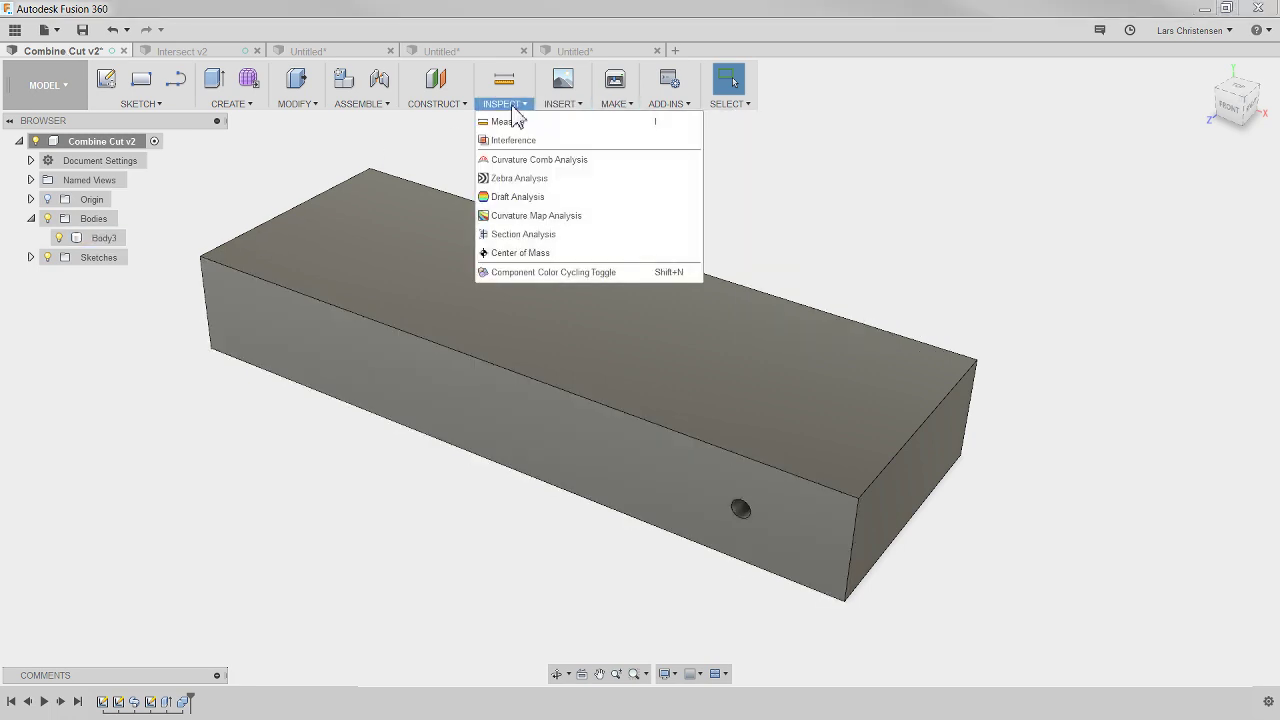
left_click(517, 233)
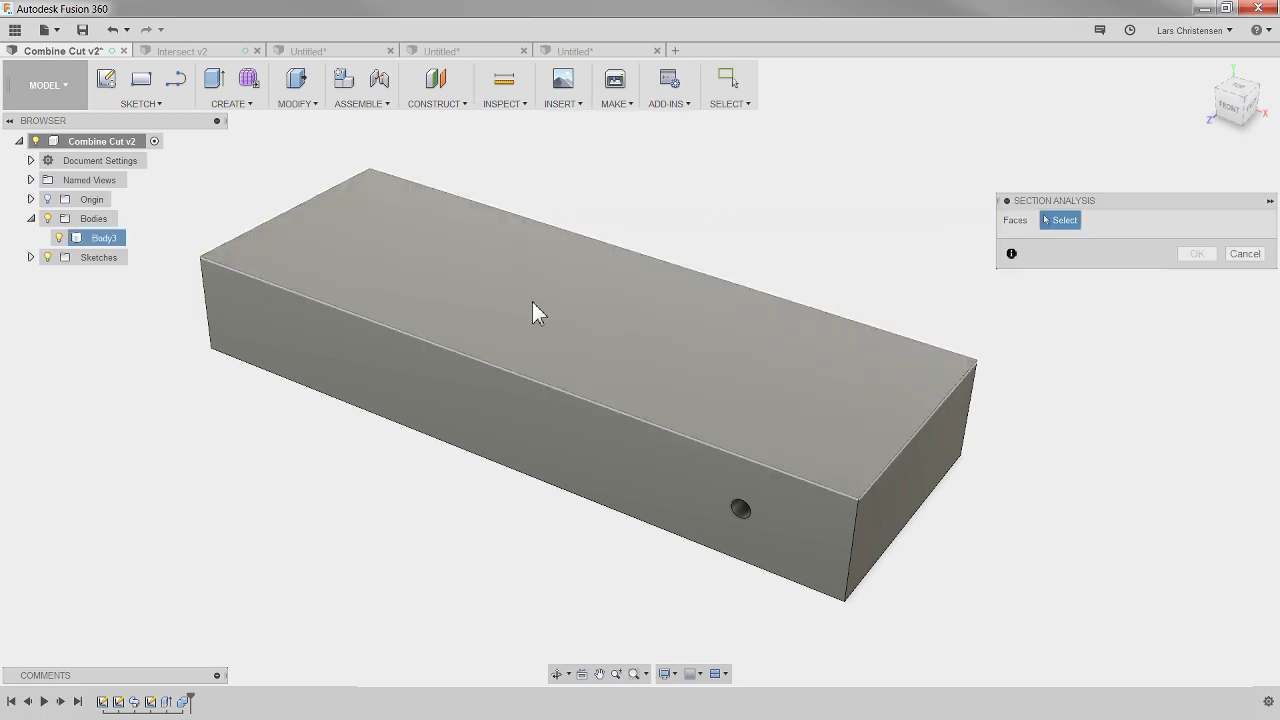
left_click(532, 301)
left_click_drag(531, 276, 532, 312)
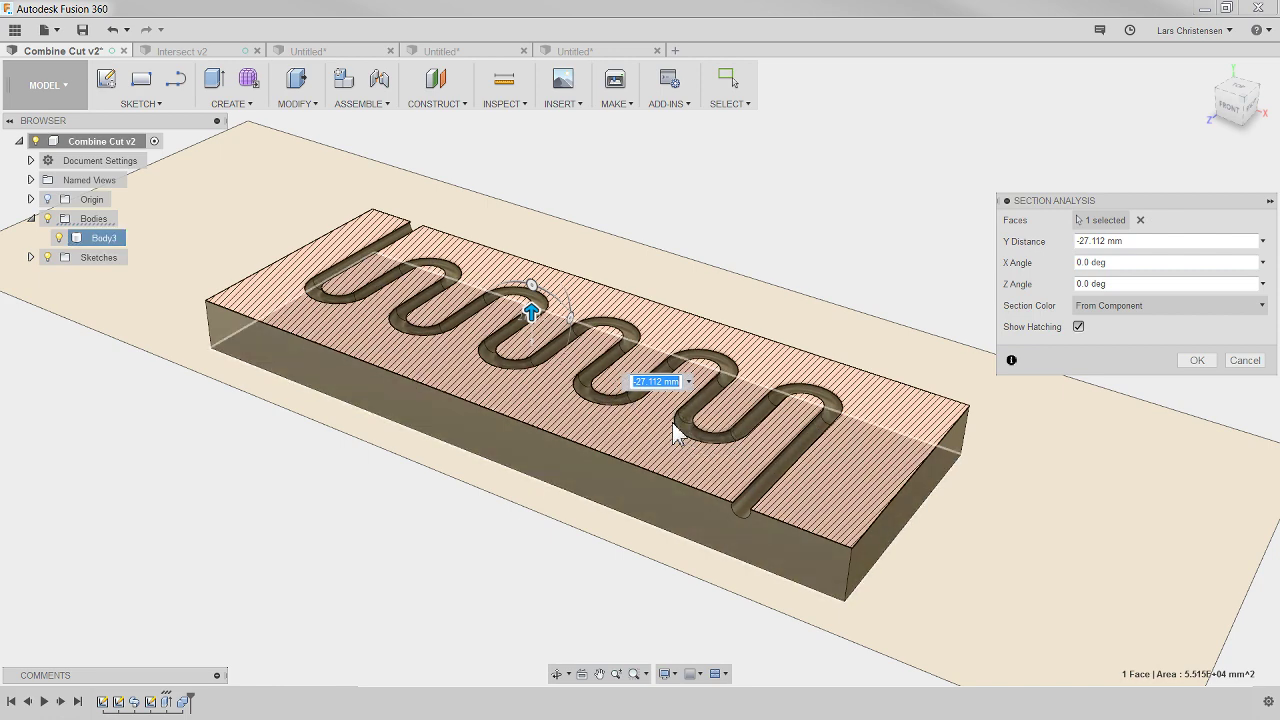
left_click(1247, 363)
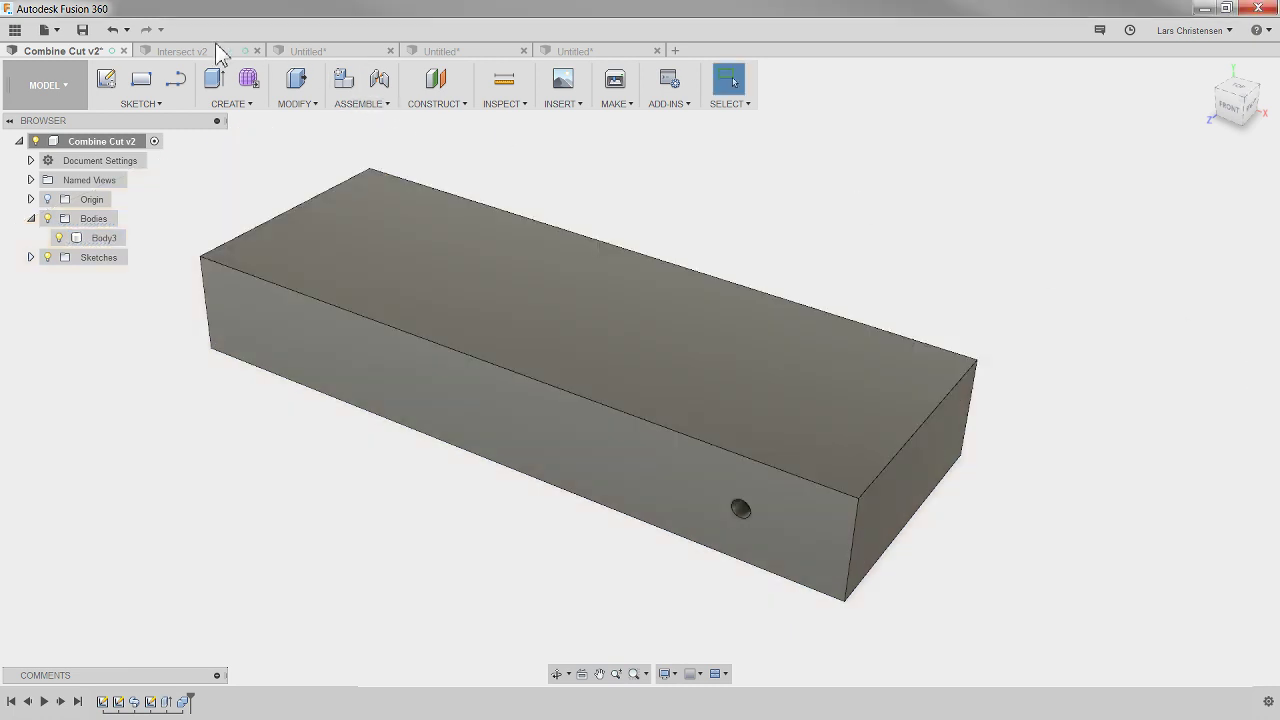
left_click(185, 51)
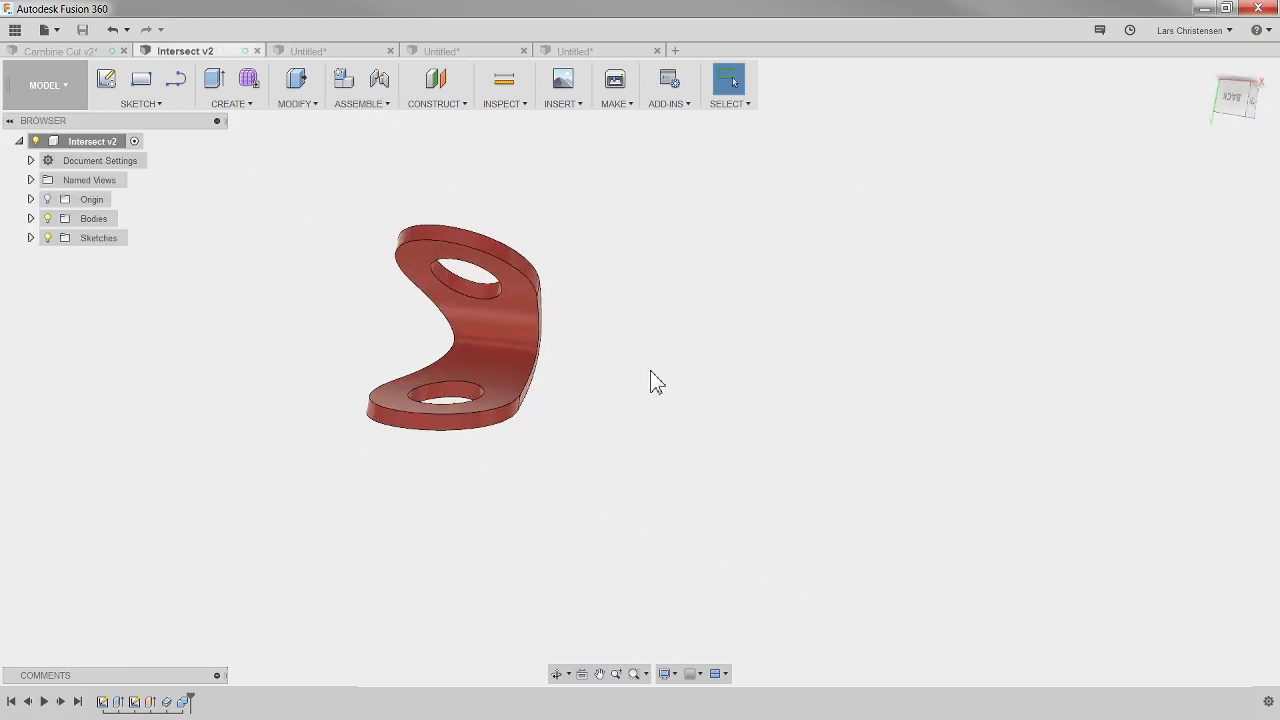